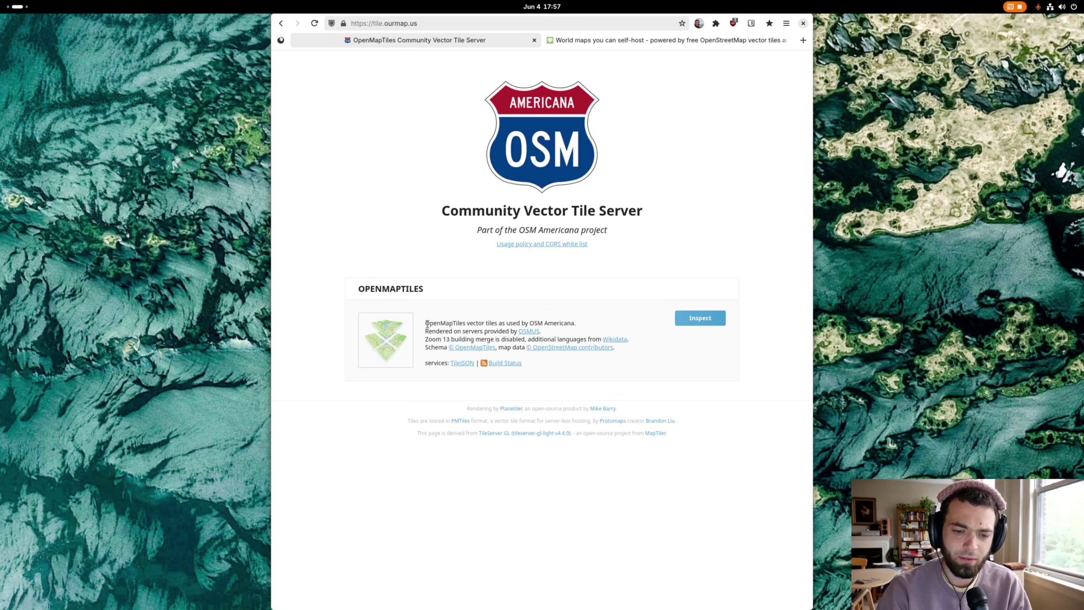
# - Review the tile usage policy of the OpenMapTiles Community Vector Tile Server in a separate tab and return to the server page
pyautogui.moveTo(427, 323); pyautogui.dragTo(465, 326)
pyautogui.click(464, 326)
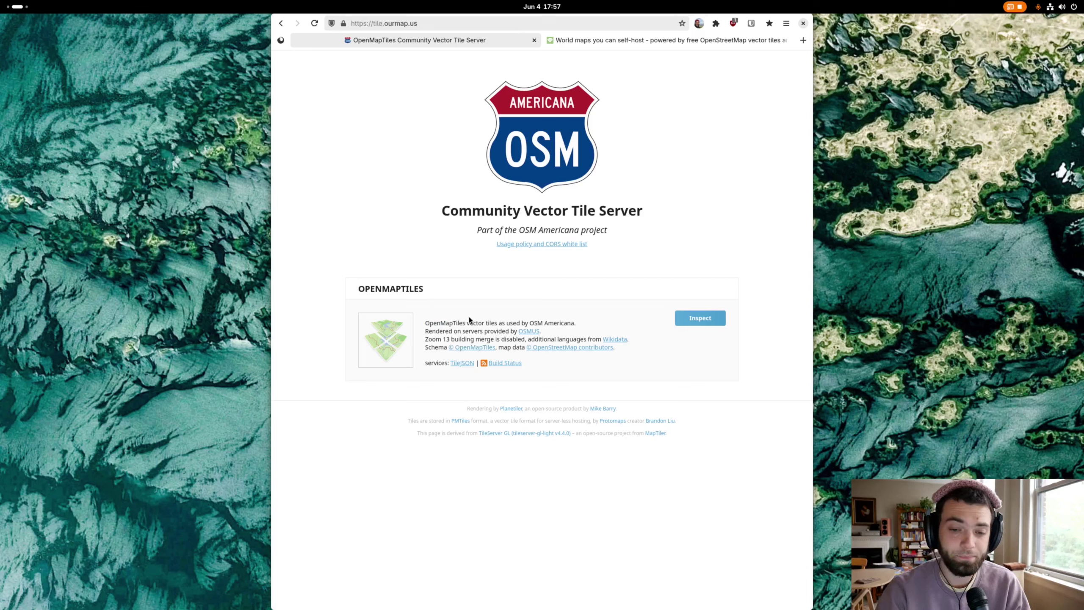
pyautogui.middleClick(539, 248)
pyautogui.click(538, 45)
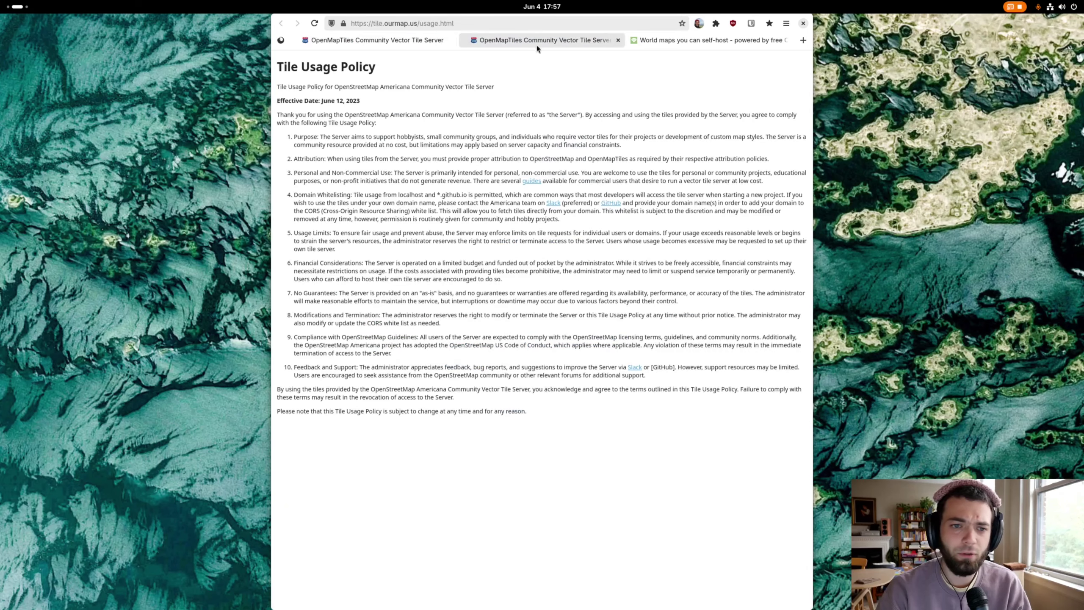
pyautogui.moveTo(277, 114); pyautogui.dragTo(498, 474)
pyautogui.click(473, 441)
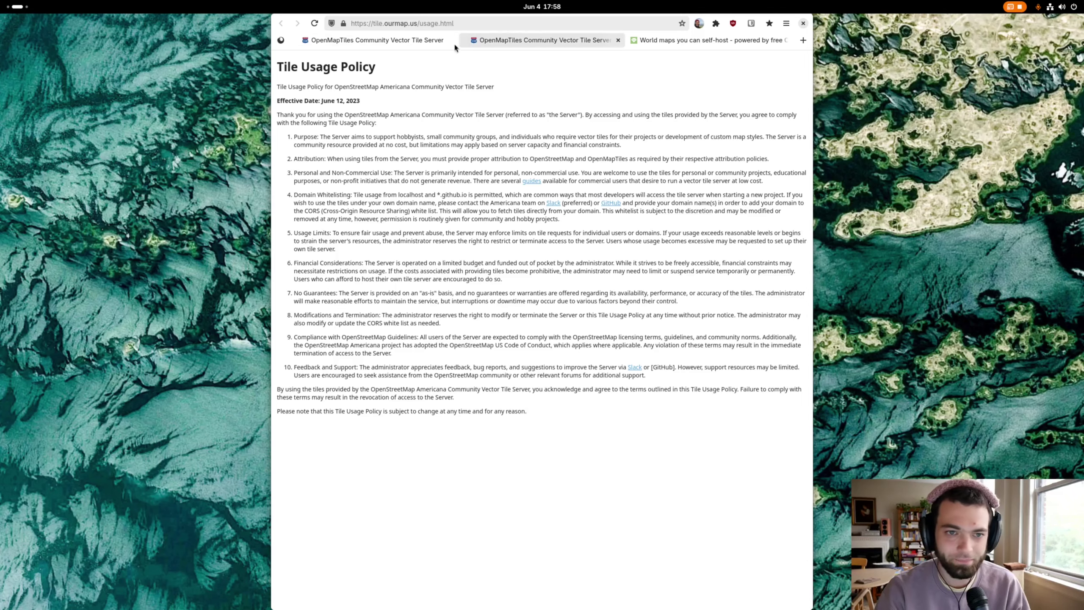
pyautogui.click(427, 42)
# - Switch to QGIS, create a new empty project and dismiss the Wayland session notice
pyautogui.press('super')
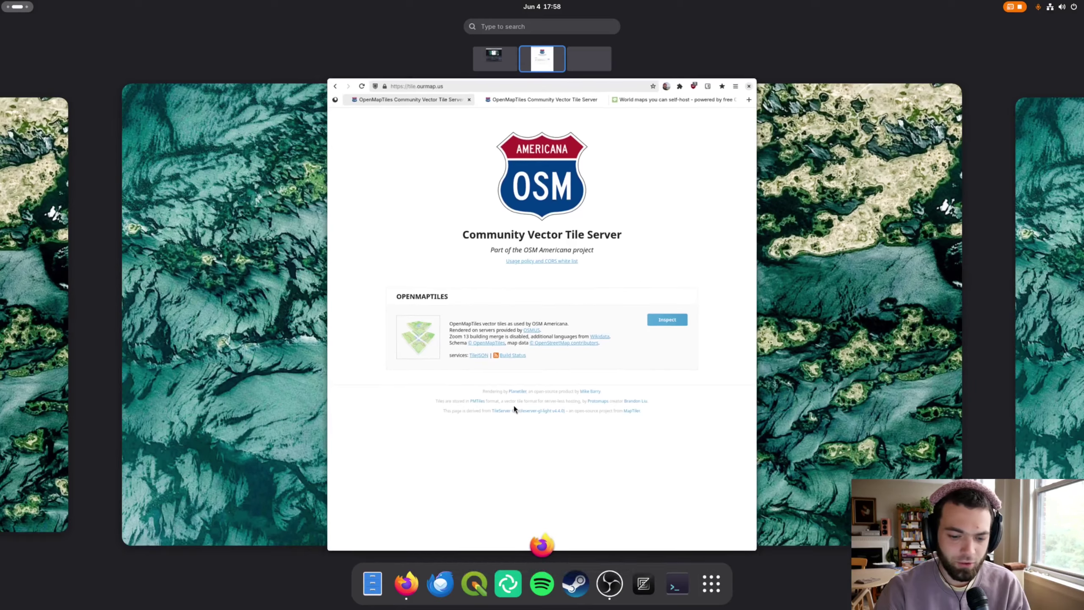
pyautogui.click(476, 570)
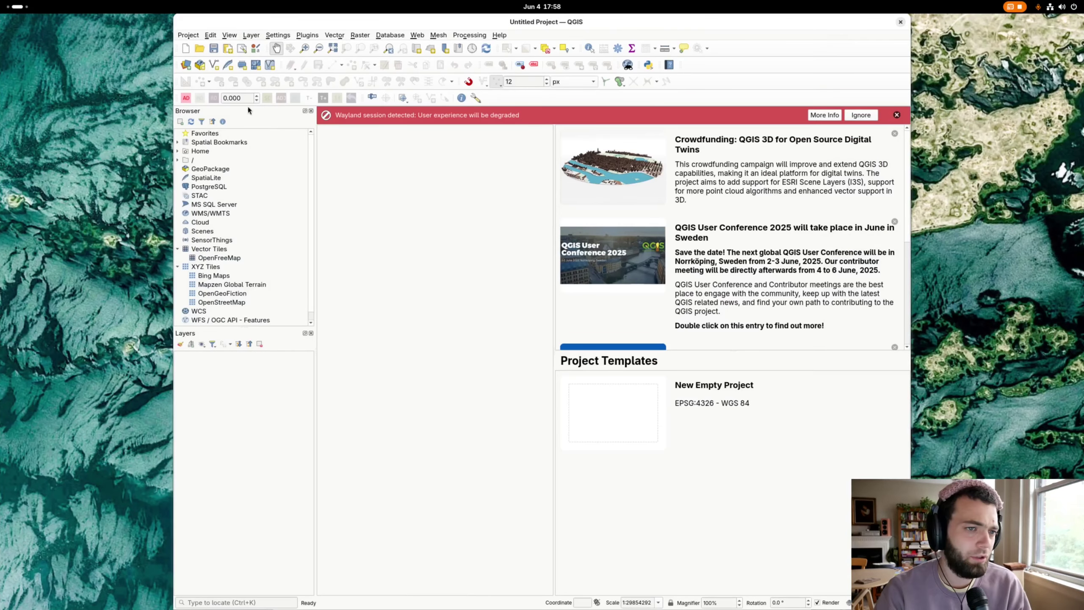
pyautogui.click(187, 49)
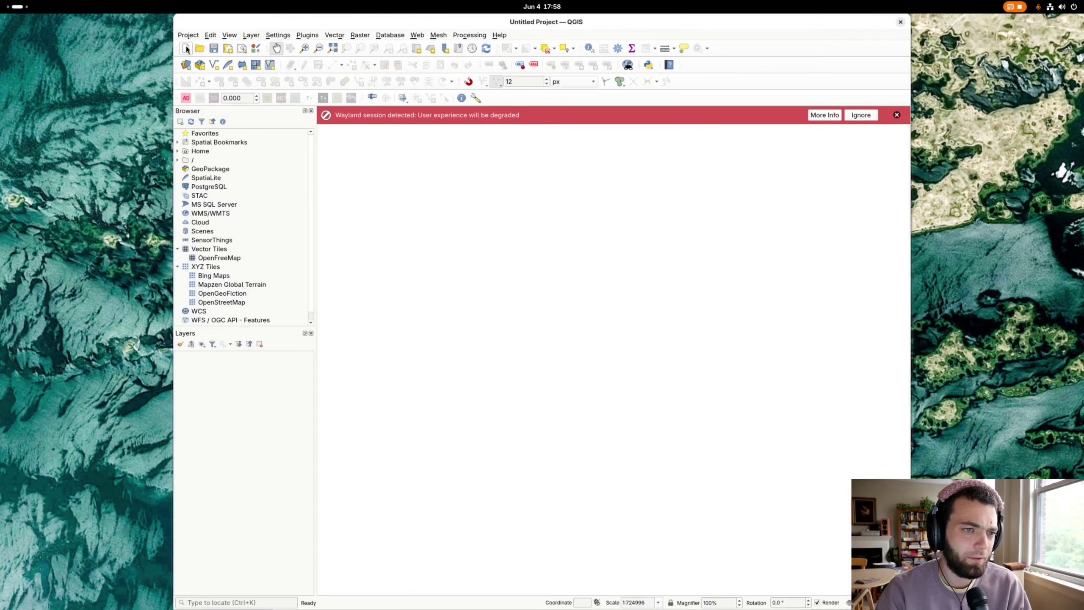
pyautogui.click(896, 115)
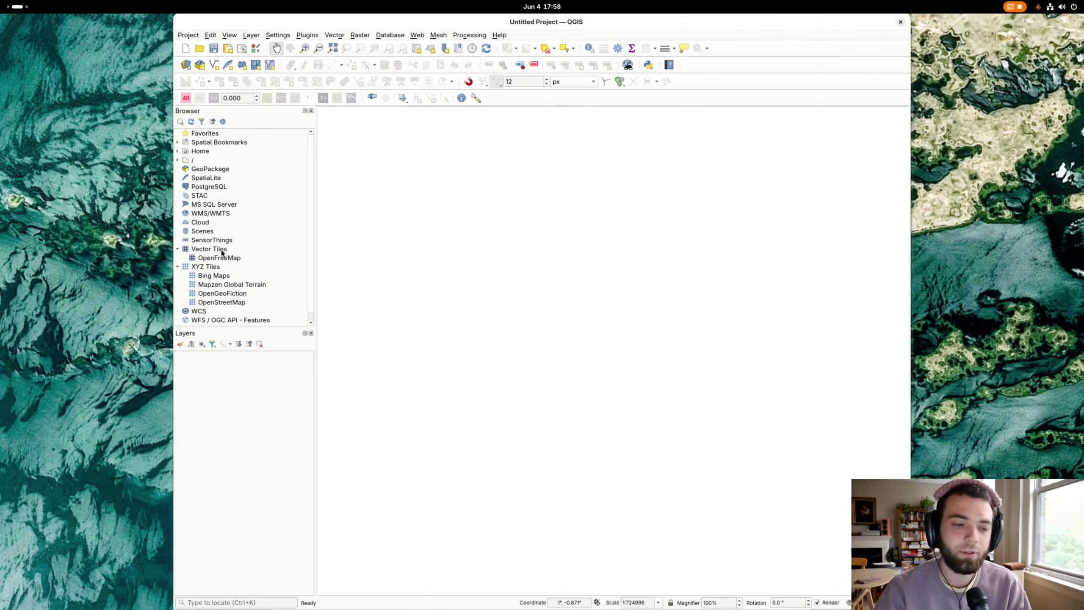
# - Add the OpenStreetMap XYZ tiles to the map as a layer and view the eastern United States
pyautogui.click(220, 303)
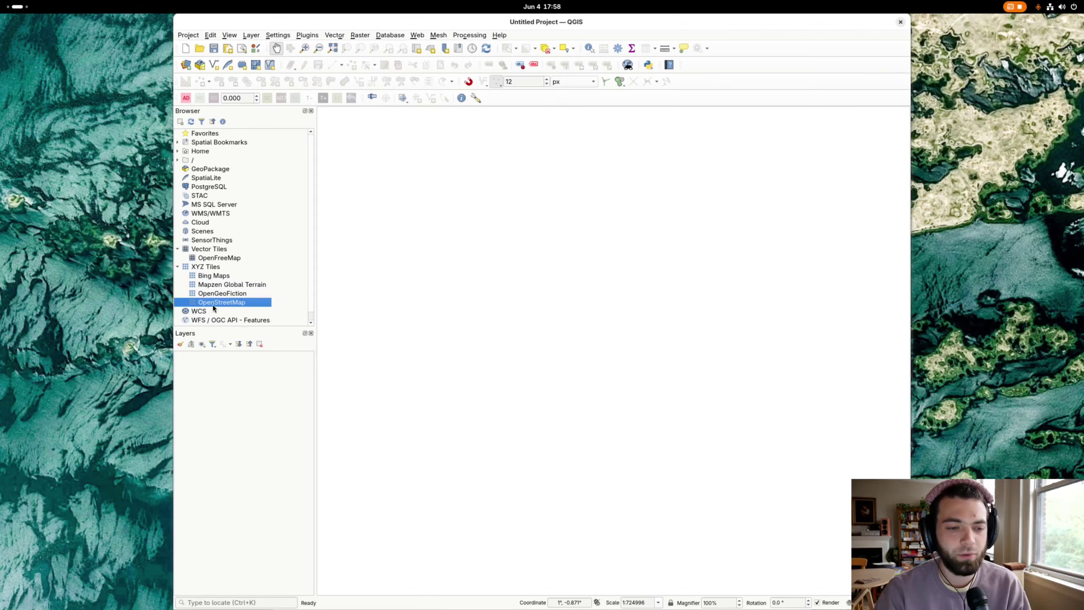
pyautogui.moveTo(213, 303); pyautogui.dragTo(410, 255)
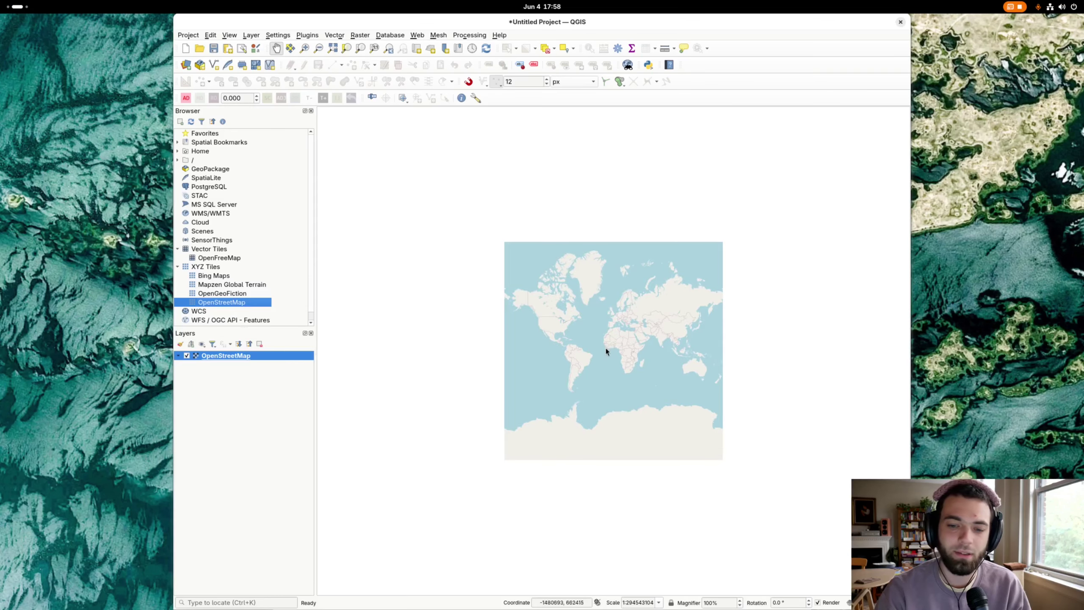
pyautogui.scroll(1, 617, 354)
pyautogui.scroll(1, 616, 354)
pyautogui.moveTo(641, 322); pyautogui.dragTo(581, 292)
pyautogui.scroll(1, 581, 291)
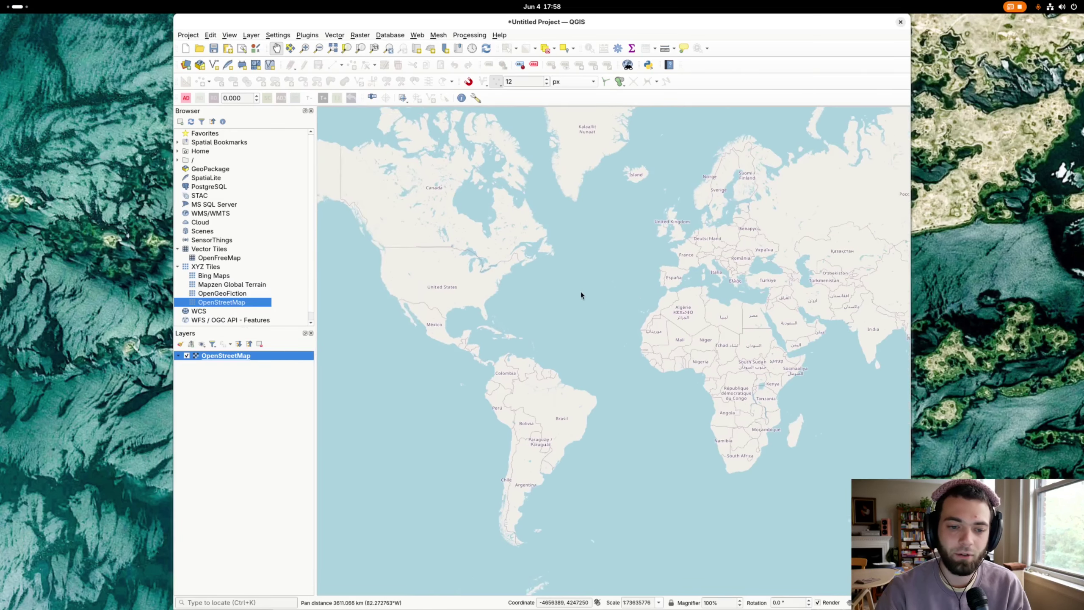
pyautogui.scroll(1, 503, 309)
pyautogui.moveTo(496, 302); pyautogui.dragTo(510, 305)
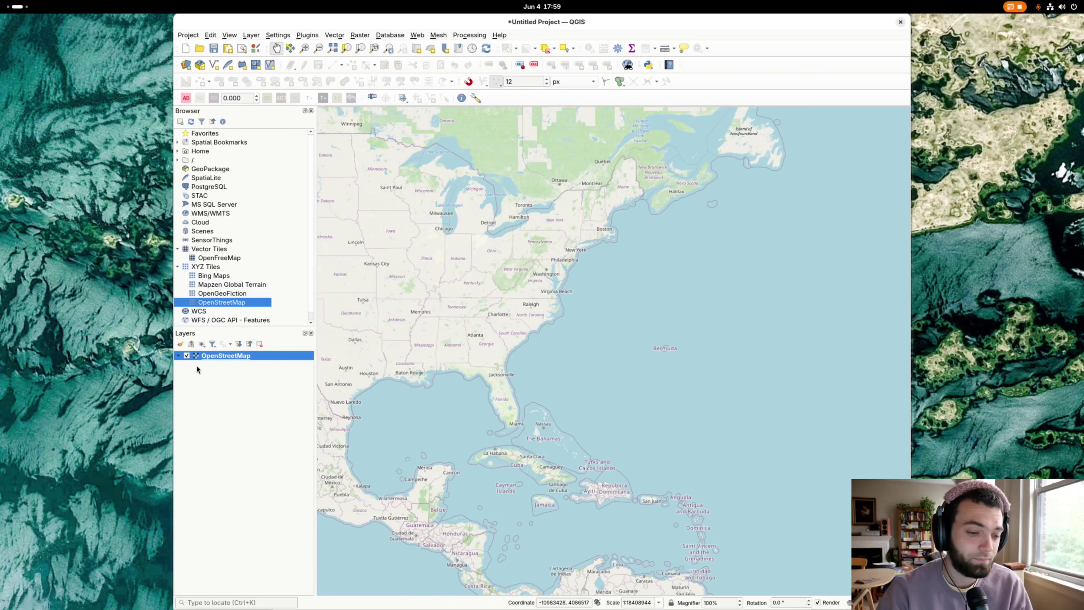
# - Remove the OpenStreetMap layer from the project
pyautogui.rightClick(216, 359)
pyautogui.click(248, 475)
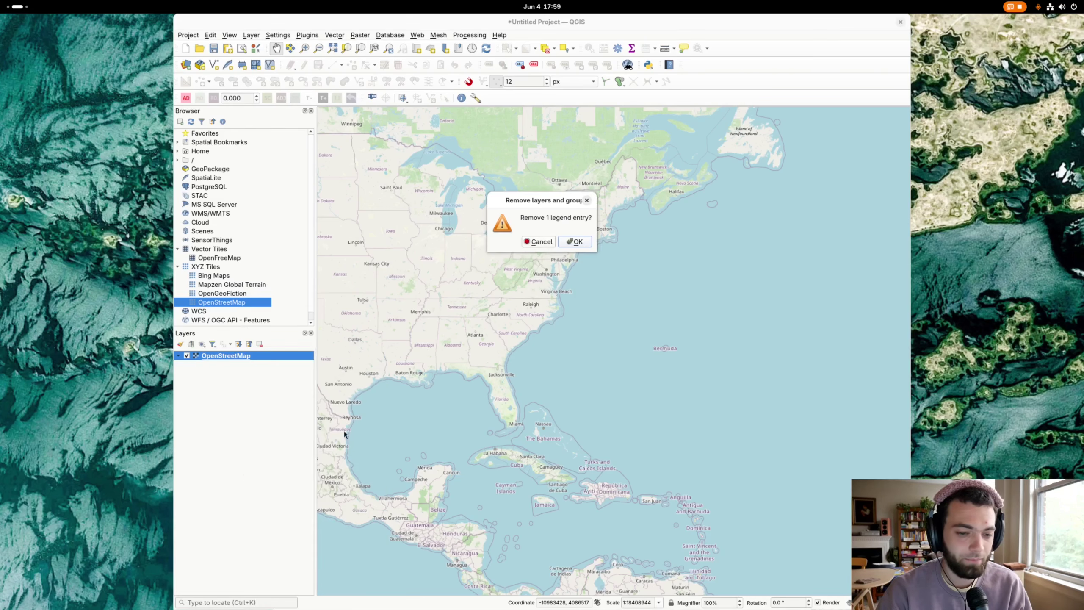
pyautogui.click(571, 244)
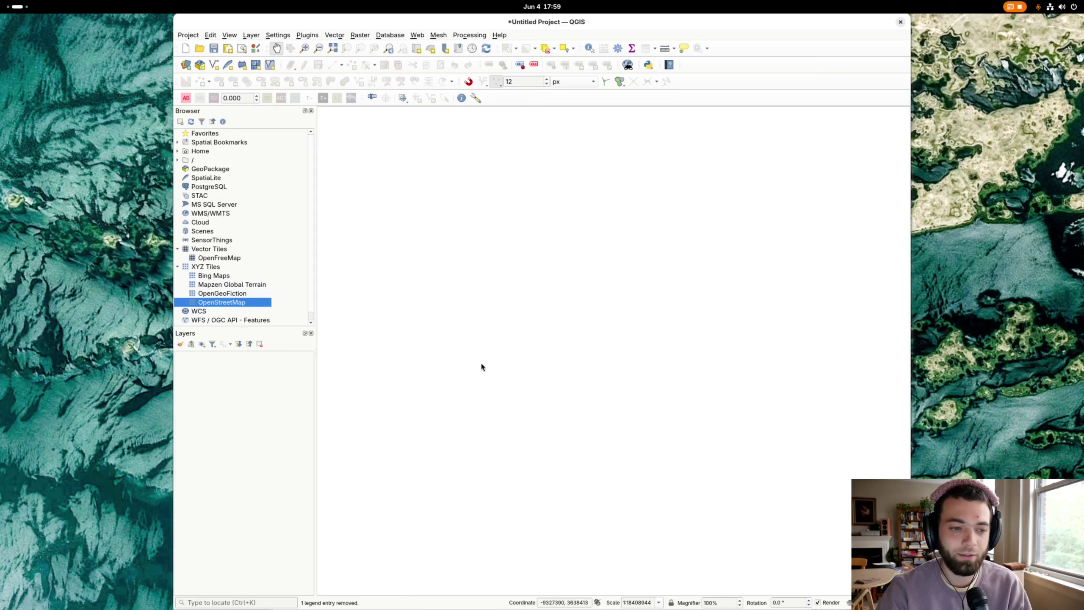
pyautogui.click(218, 251)
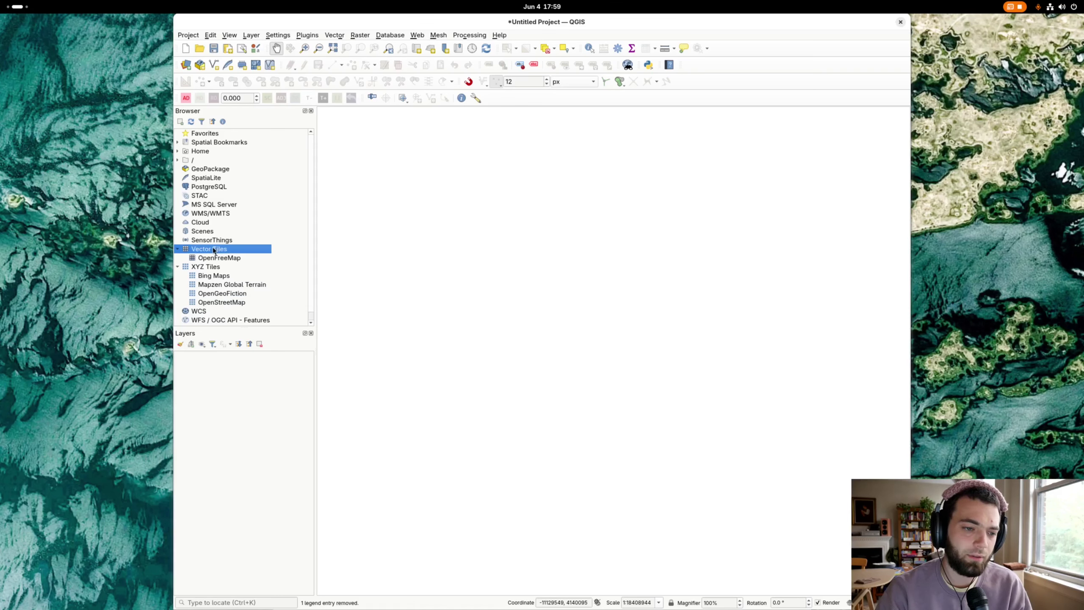
pyautogui.rightClick(216, 248)
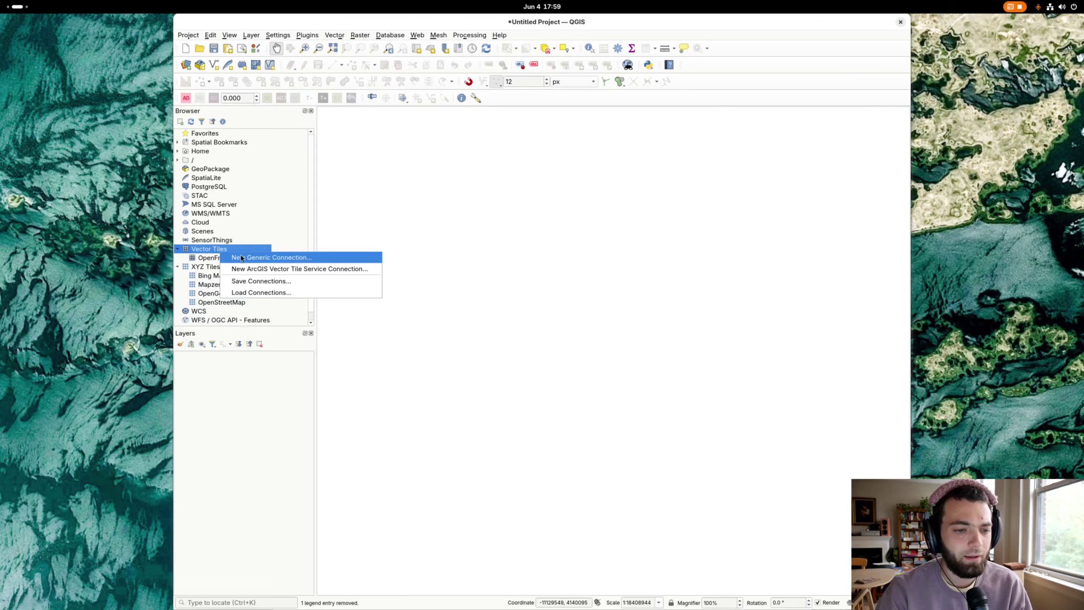
pyautogui.click(242, 257)
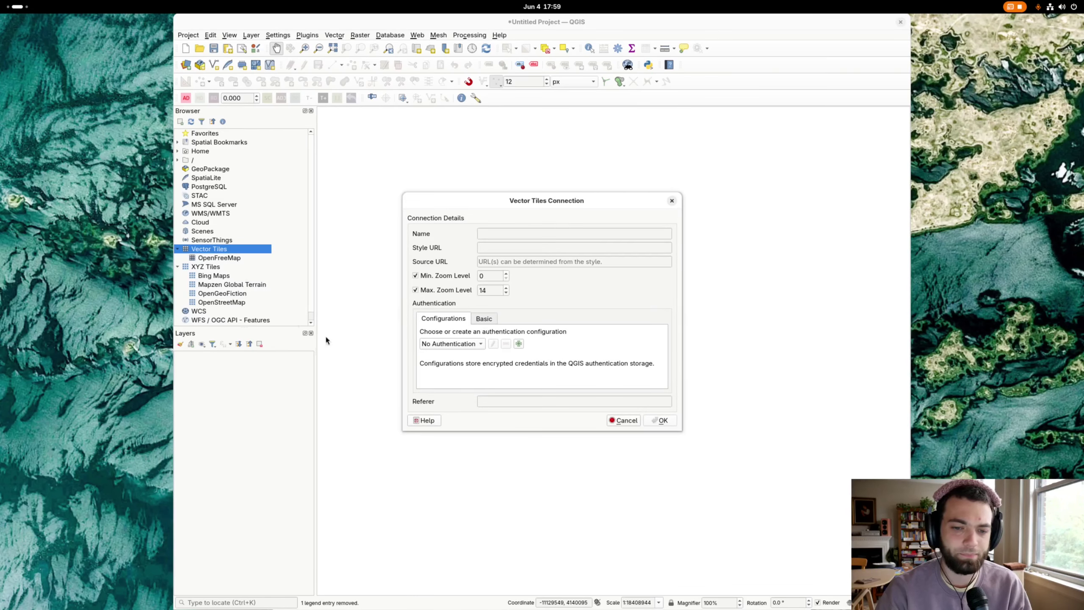
pyautogui.moveTo(582, 202)
pyautogui.mouseDown()
pyautogui.moveTo(536, 207)
pyautogui.moveTo(576, 200)
pyautogui.mouseUp()
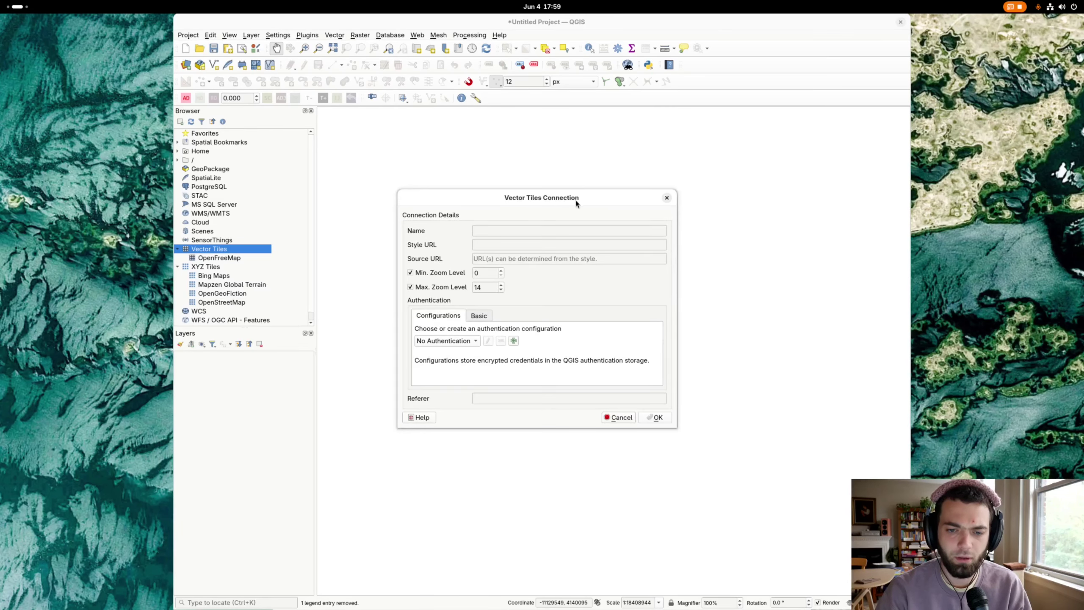
pyautogui.click(535, 261)
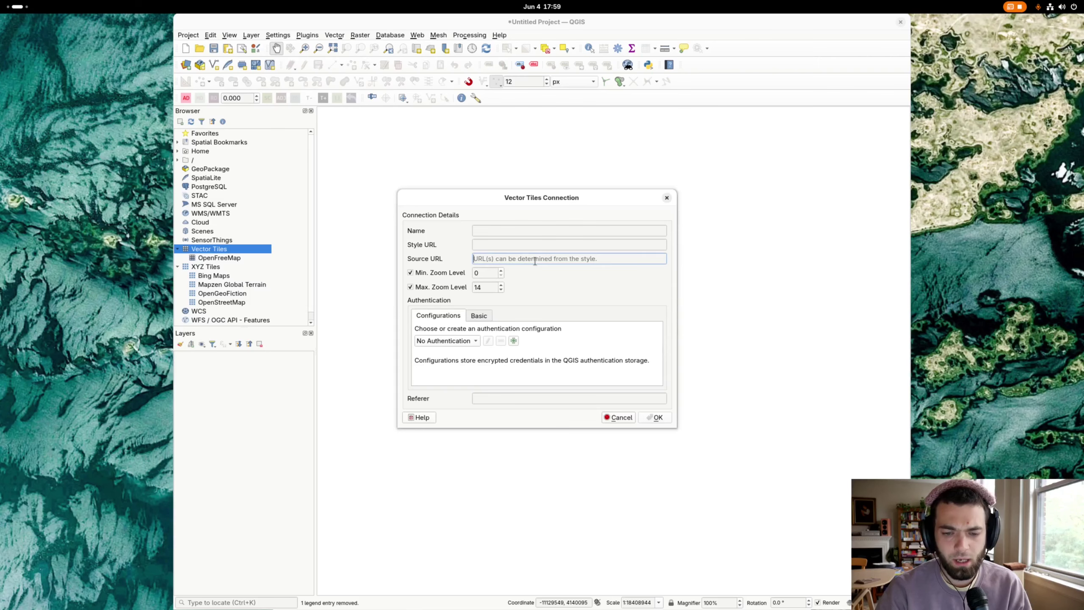
pyautogui.write('https://dwuxtsziek7cf.cloudfront.net/planet/{z}/{x}/{y}.mvt')
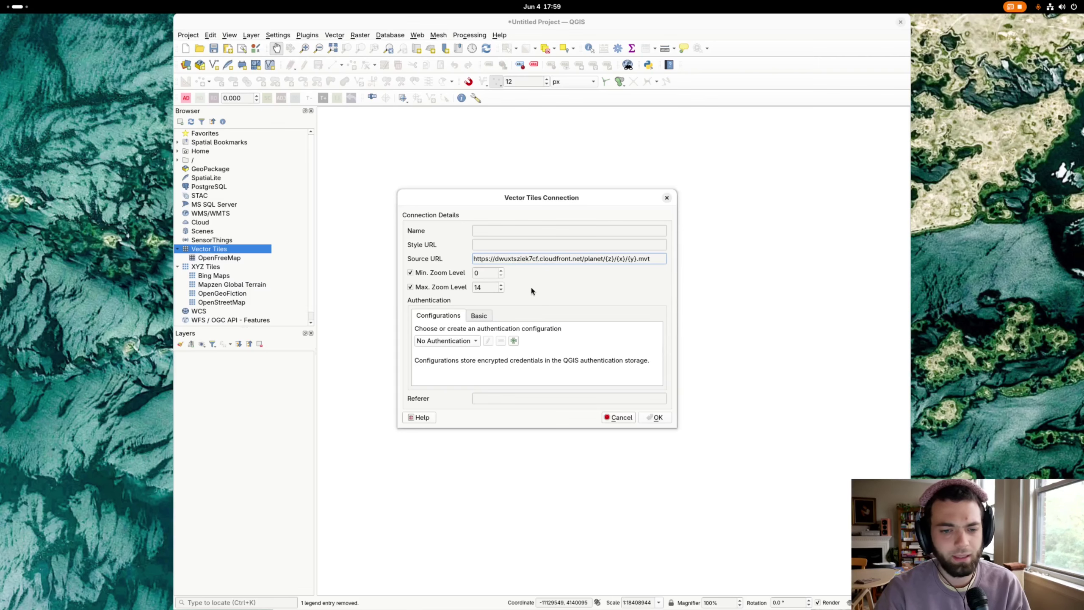
pyautogui.moveTo(652, 258); pyautogui.dragTo(472, 260)
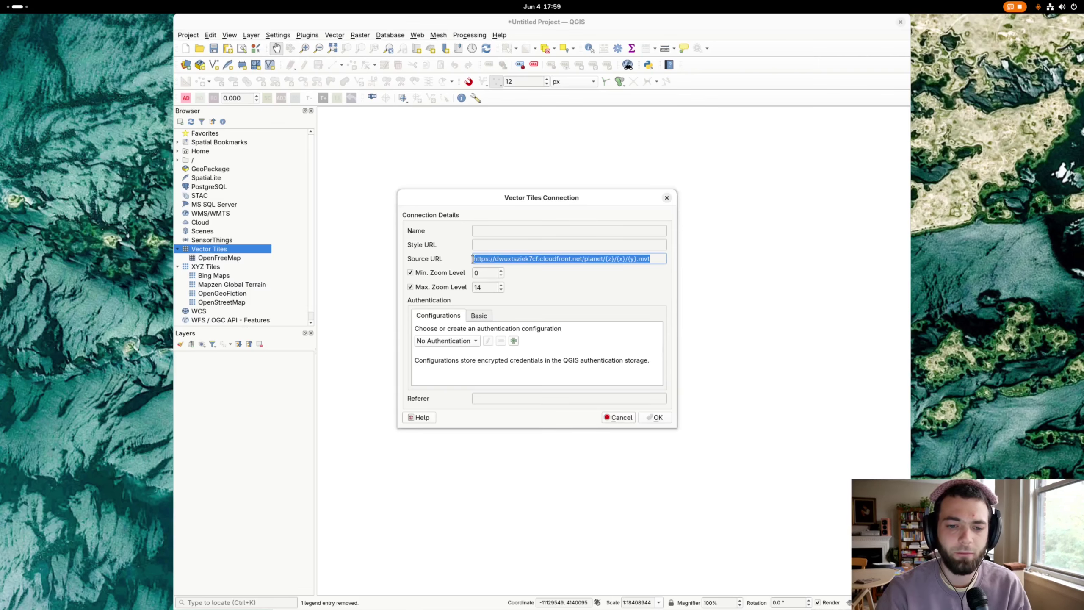
pyautogui.click(489, 259)
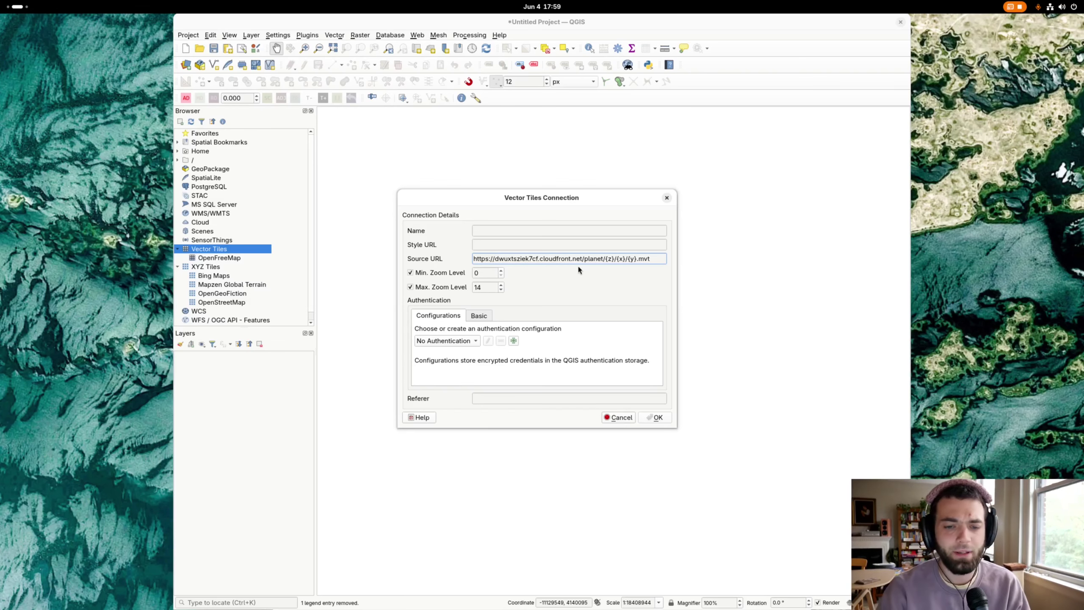
# - Name the vector tiles connection "OpenStreetMap US Community Vector Tiles"
pyautogui.click(554, 231)
pyautogui.write('Open')
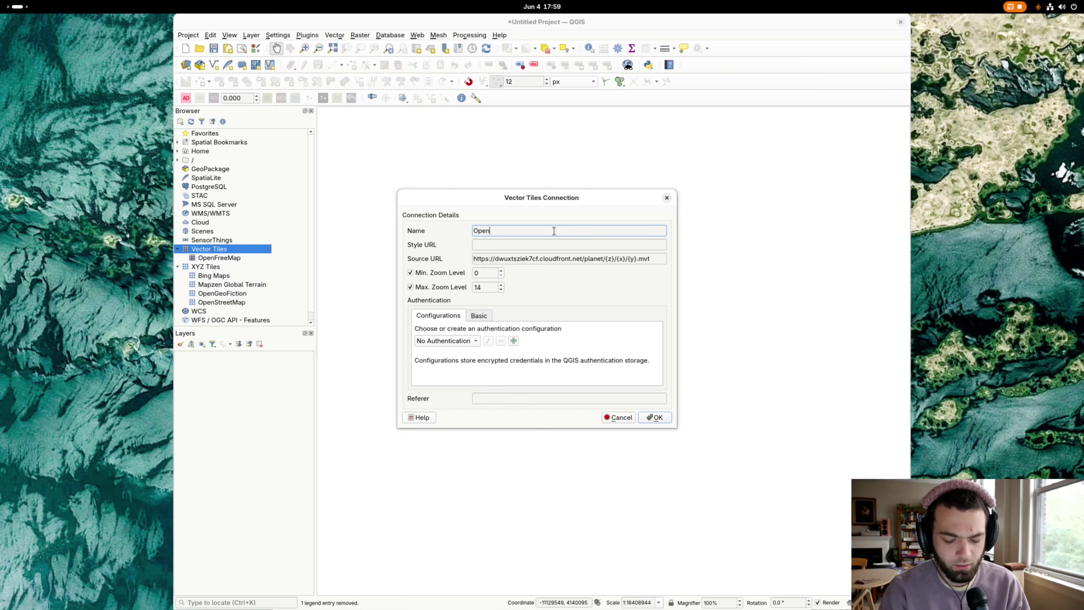
pyautogui.write('StreetMap ')
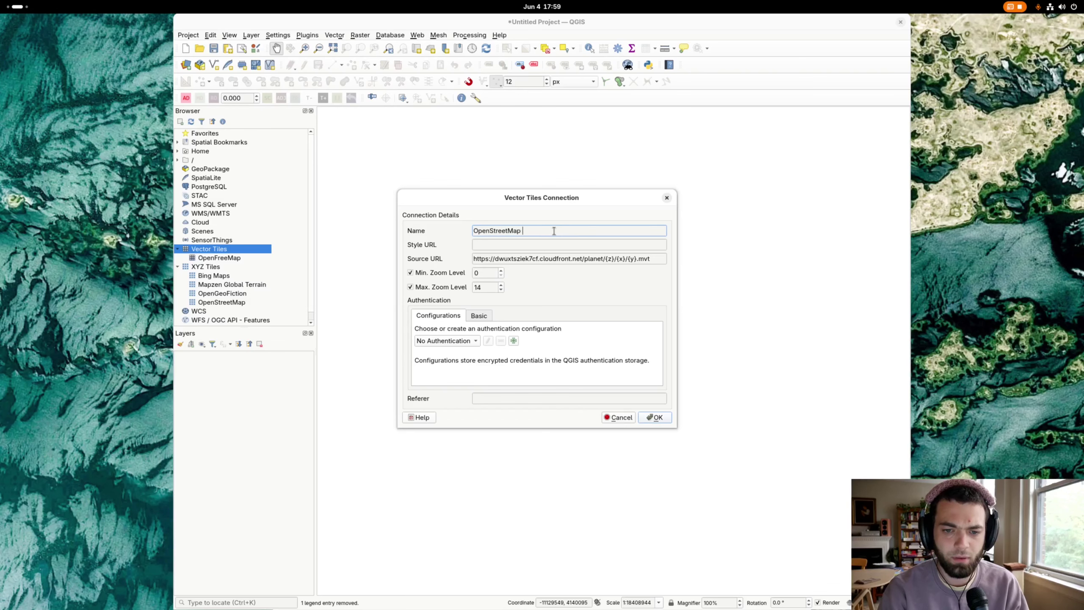
pyautogui.write('US Communit')
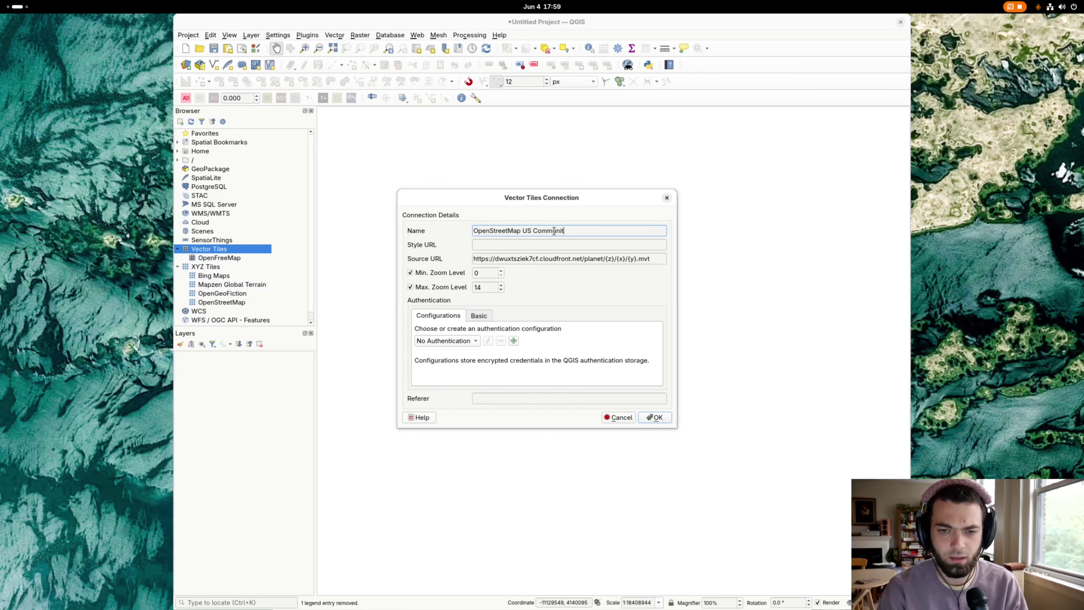
pyautogui.write('y Vector Tiles')
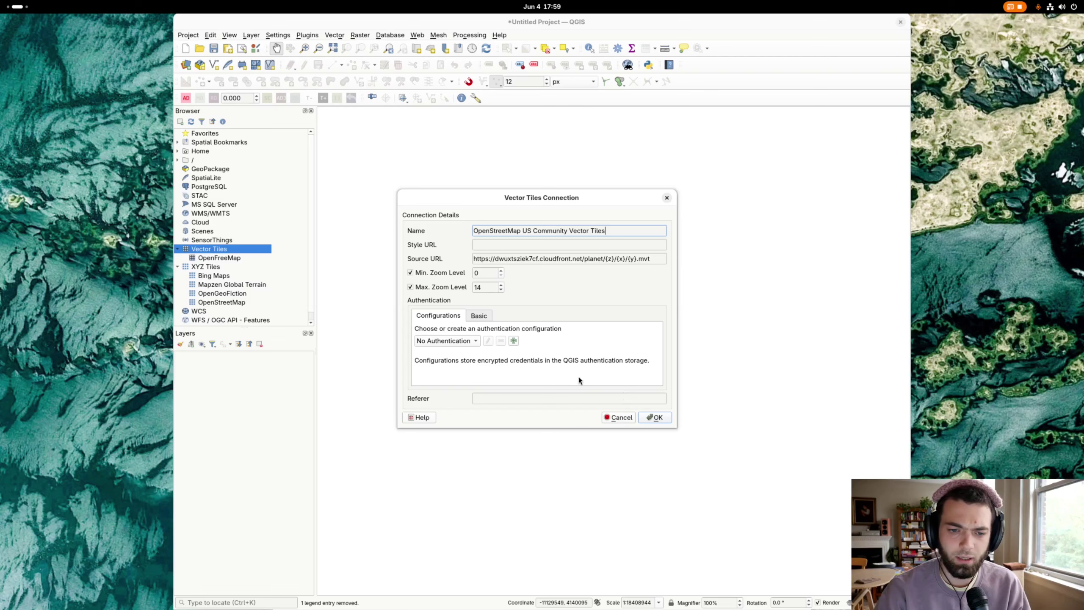
# - Set the connection's maximum zoom level to 20 and save the connection
pyautogui.click(501, 285)
pyautogui.click(501, 285)
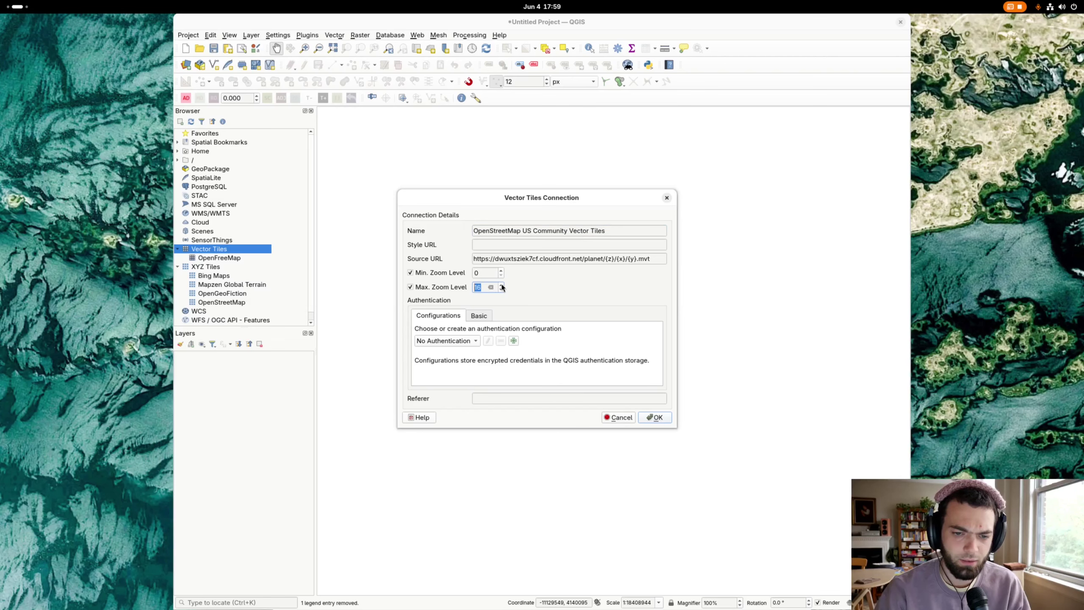
pyautogui.click(501, 284)
pyautogui.click(501, 285)
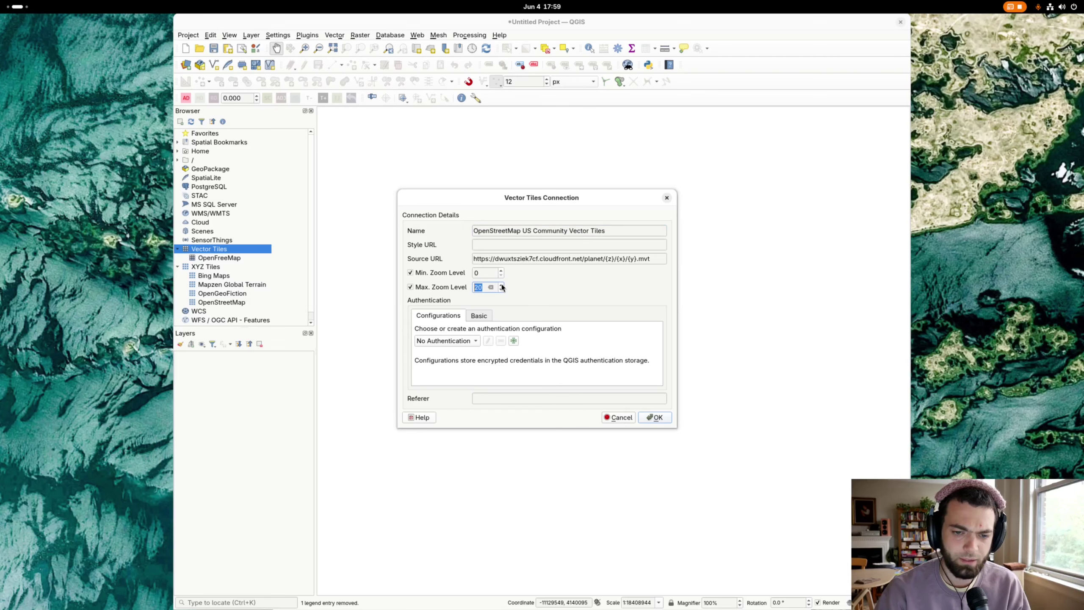
pyautogui.click(648, 418)
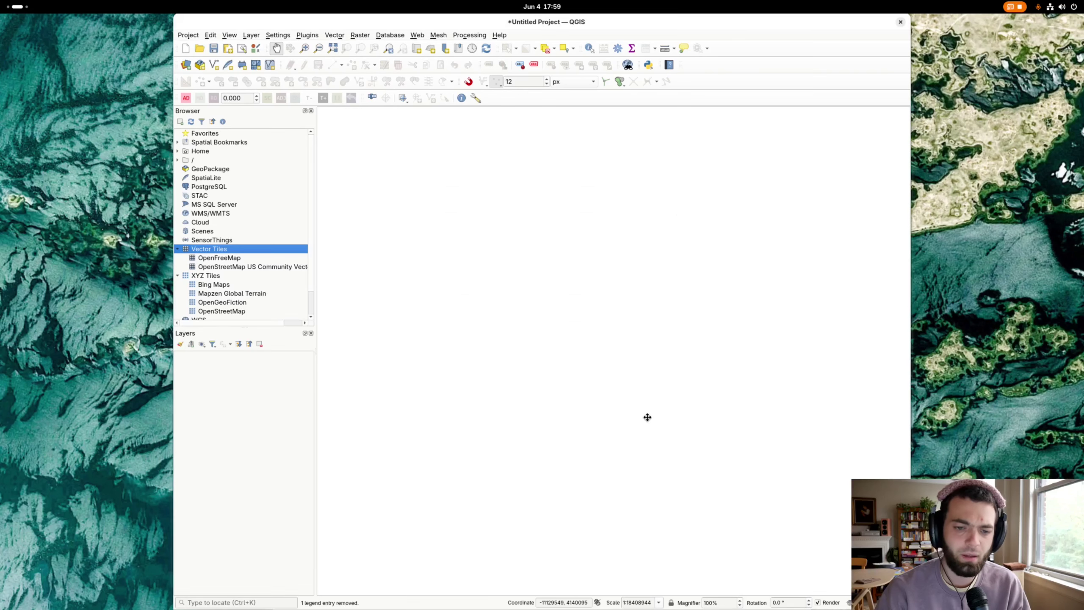
# - Widen the data source browser and add OpenStreetMap US Community Vector Tiles to the map as a layer
pyautogui.moveTo(647, 417); pyautogui.dragTo(354, 302)
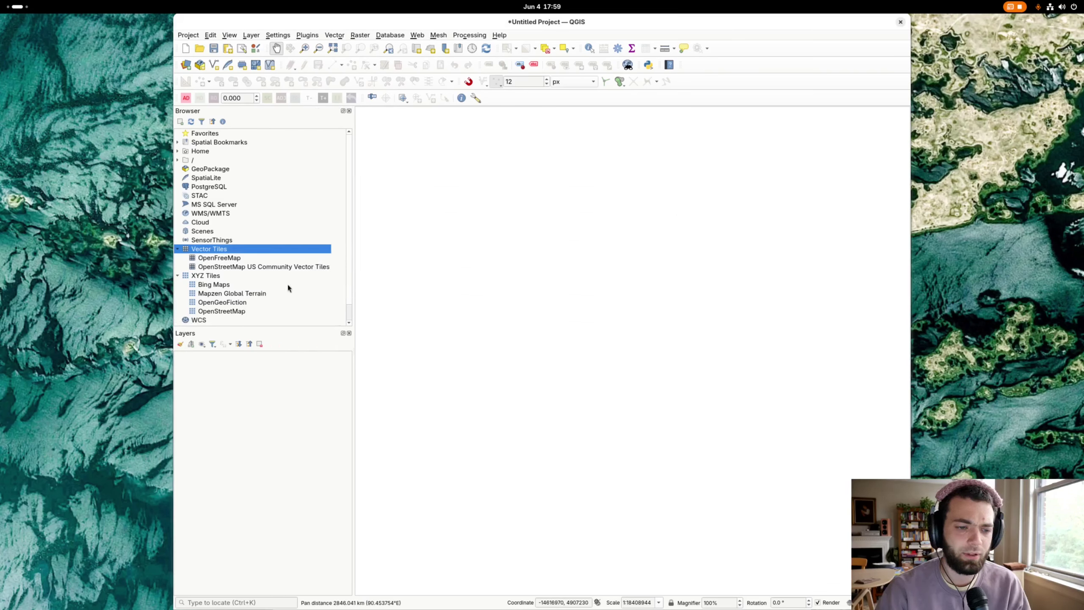
pyautogui.click(247, 266)
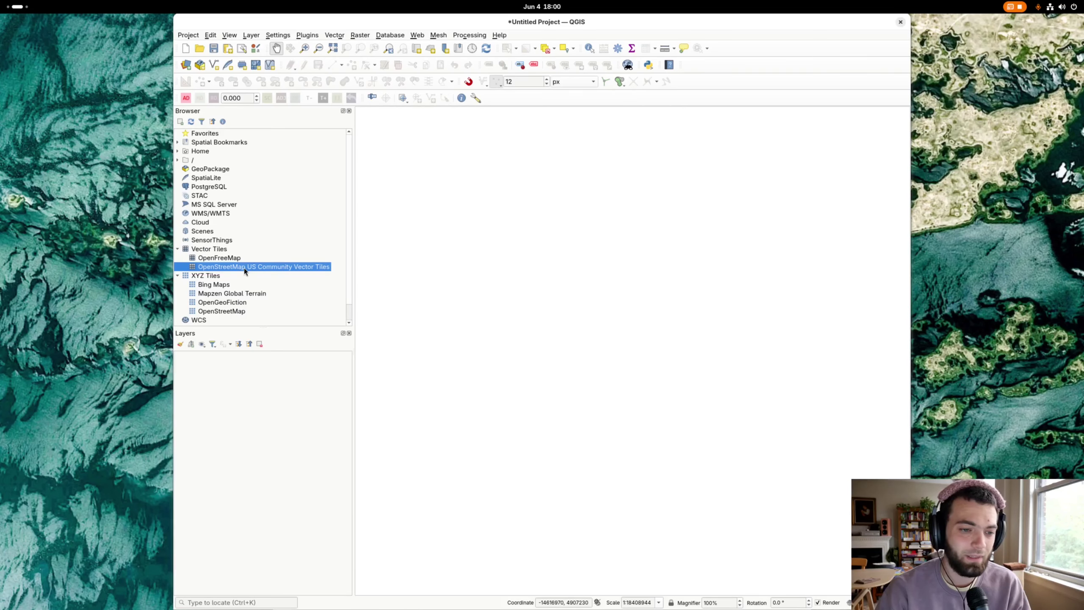
pyautogui.moveTo(244, 268); pyautogui.dragTo(586, 311)
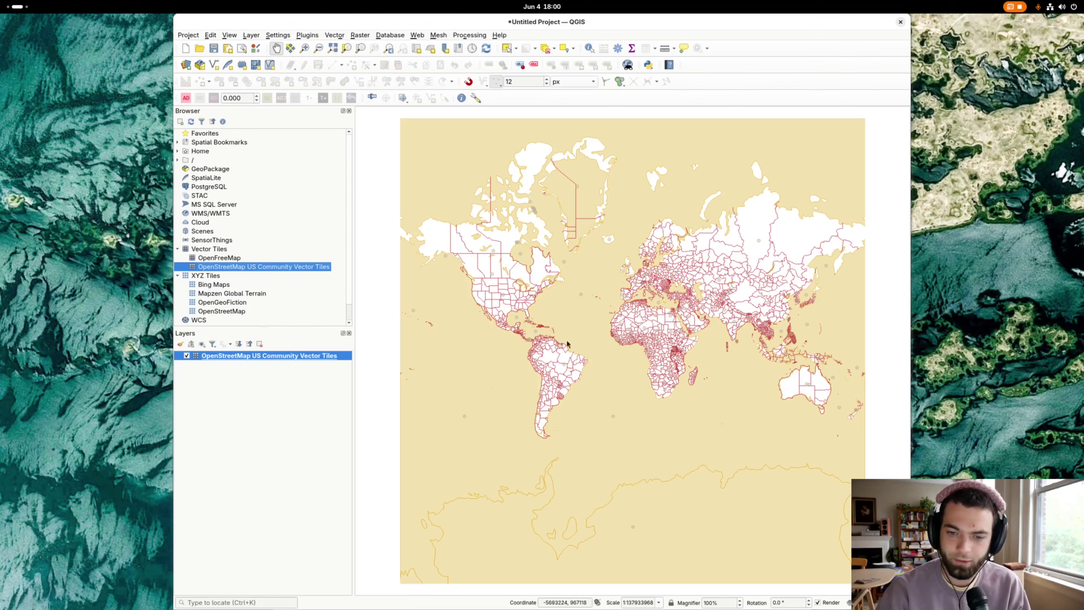
# - Examine the vector tile layer's default rendering along the east coast of the United States
pyautogui.scroll(1, 574, 336)
pyautogui.moveTo(600, 318); pyautogui.dragTo(613, 387)
pyautogui.scroll(1, 566, 375)
pyautogui.scroll(1, 535, 365)
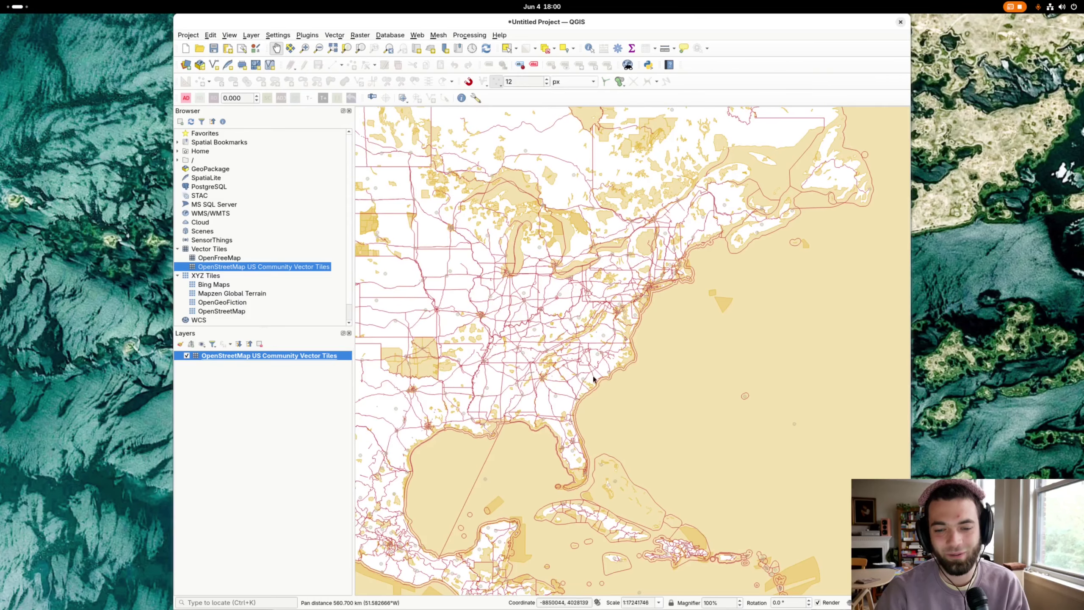
pyautogui.scroll(1, 608, 366)
pyautogui.moveTo(640, 316); pyautogui.dragTo(611, 361)
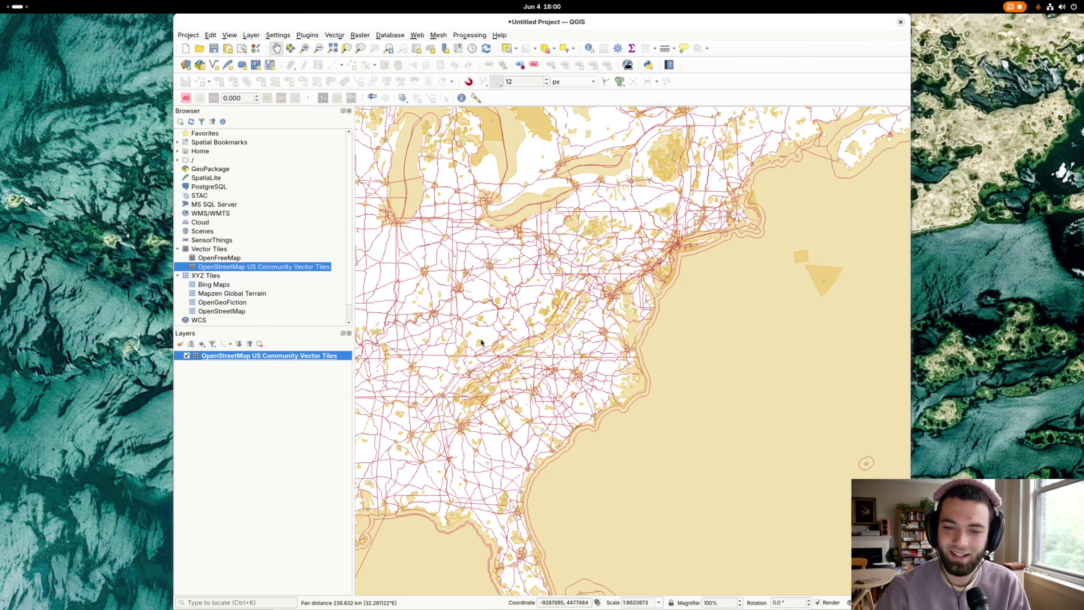
pyautogui.scroll(1, 584, 351)
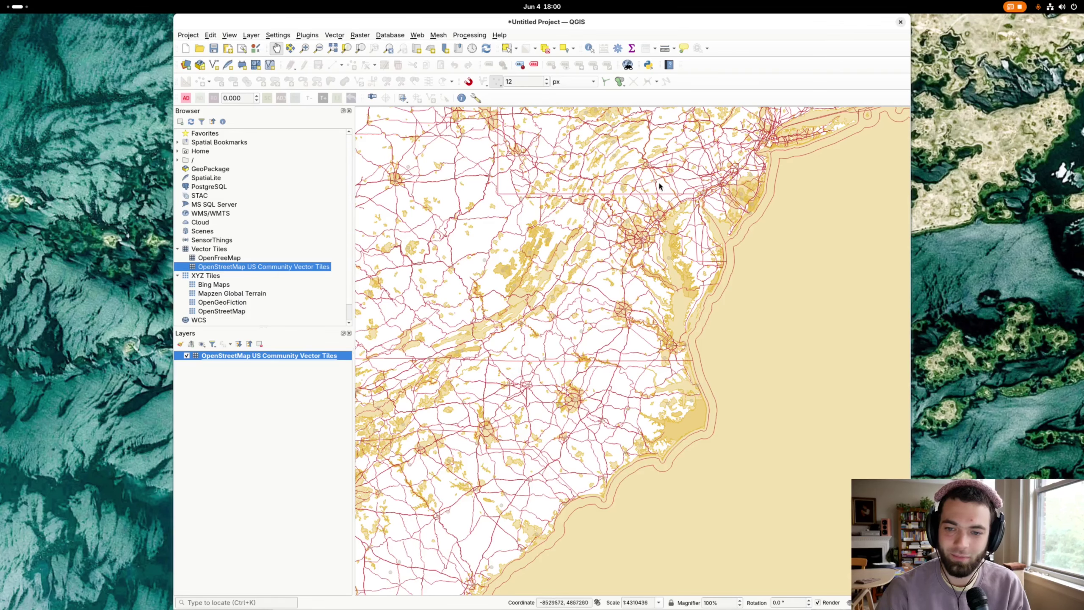
pyautogui.moveTo(662, 190)
pyautogui.mouseDown()
pyautogui.moveTo(595, 340)
pyautogui.moveTo(624, 253)
pyautogui.mouseUp()
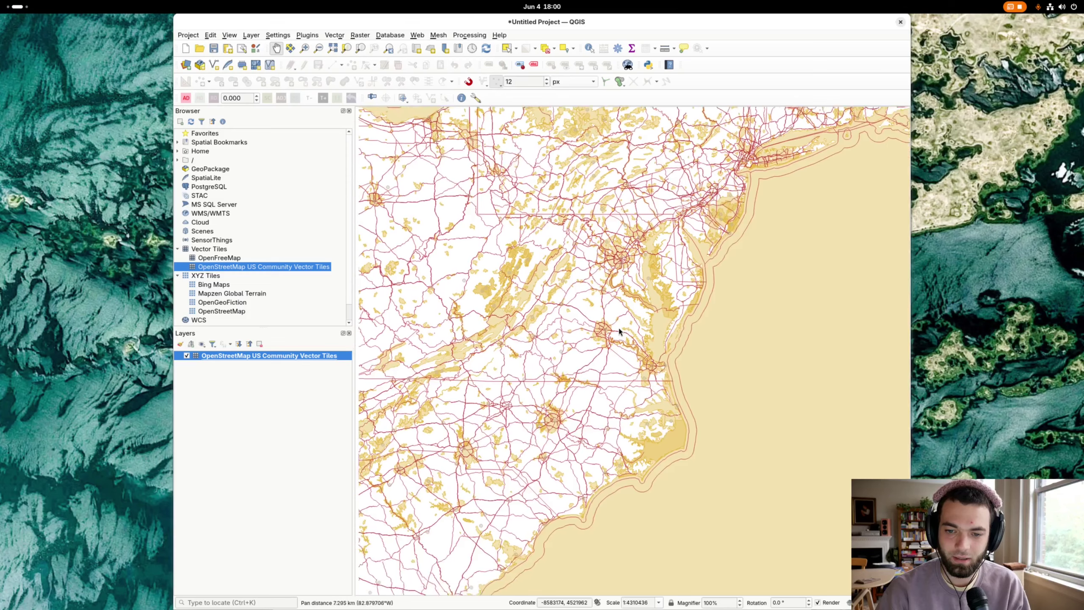
# - Examine the vector tile layer's default rendering across the United States, from the southeast to the west
pyautogui.moveTo(618, 328); pyautogui.dragTo(626, 291)
pyautogui.moveTo(606, 338); pyautogui.dragTo(598, 367)
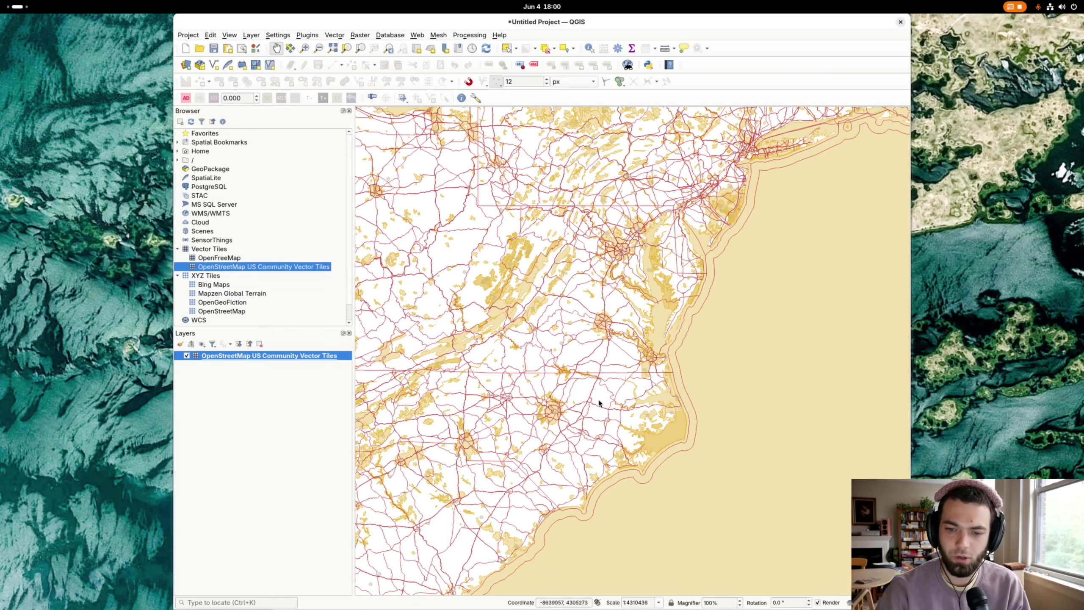
pyautogui.moveTo(427, 205); pyautogui.dragTo(699, 452)
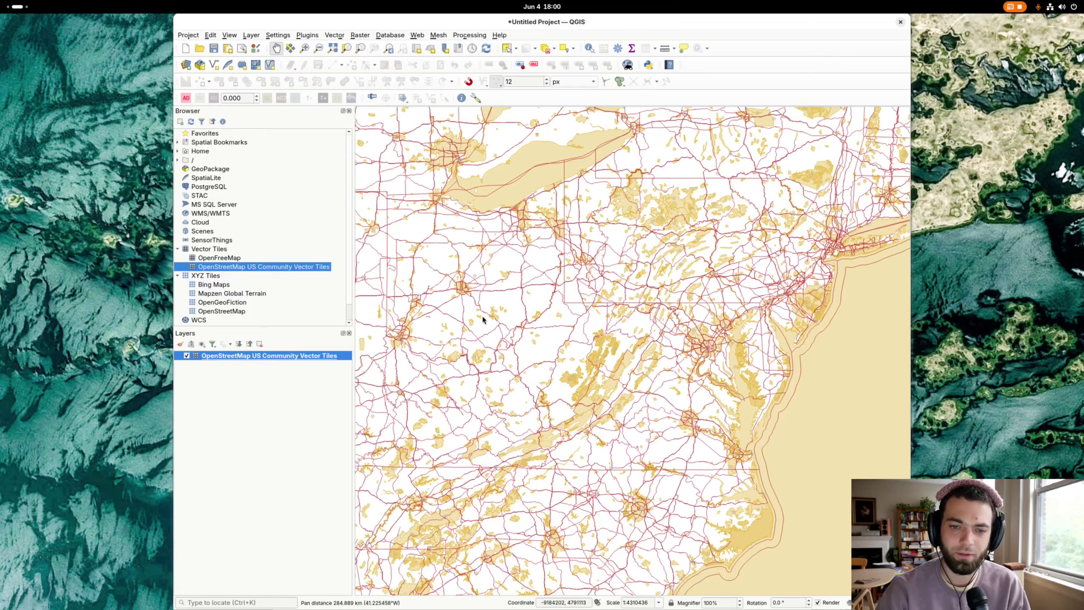
pyautogui.moveTo(486, 325); pyautogui.dragTo(609, 254)
pyautogui.moveTo(653, 319)
pyautogui.mouseDown()
pyautogui.moveTo(610, 311)
pyautogui.moveTo(611, 300)
pyautogui.moveTo(668, 312)
pyautogui.mouseUp()
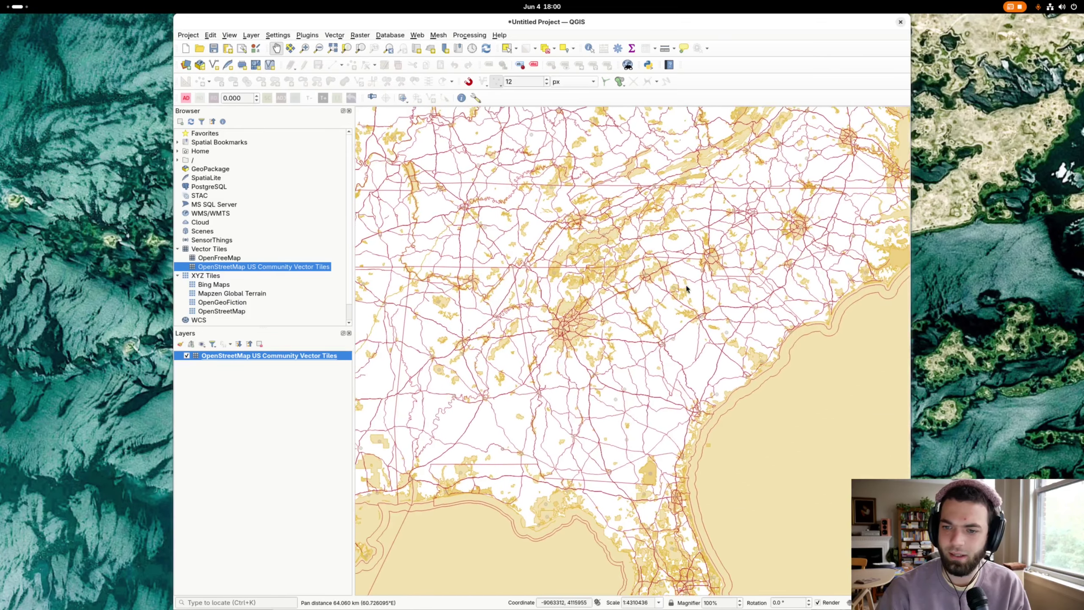
pyautogui.scroll(-2, 632, 344)
pyautogui.moveTo(525, 375); pyautogui.dragTo(660, 328)
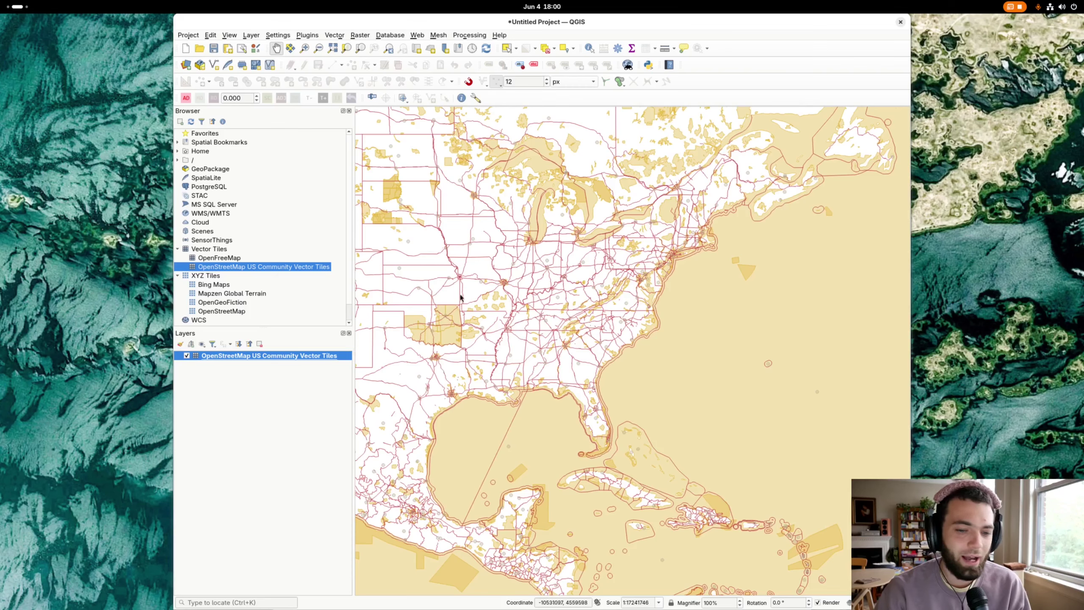
pyautogui.moveTo(646, 322); pyautogui.dragTo(587, 356)
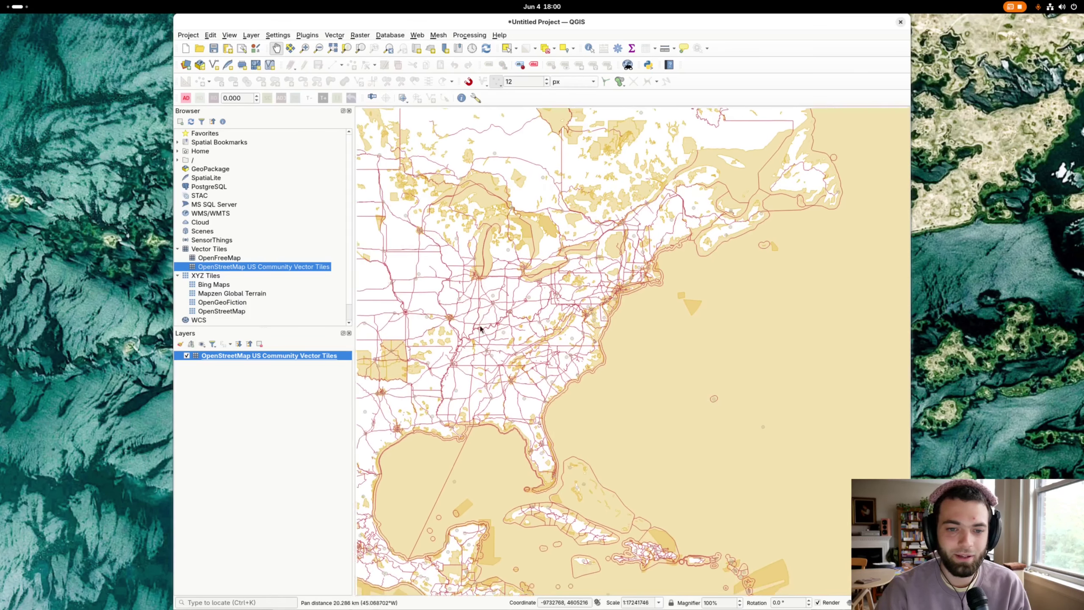
pyautogui.moveTo(480, 329); pyautogui.dragTo(621, 341)
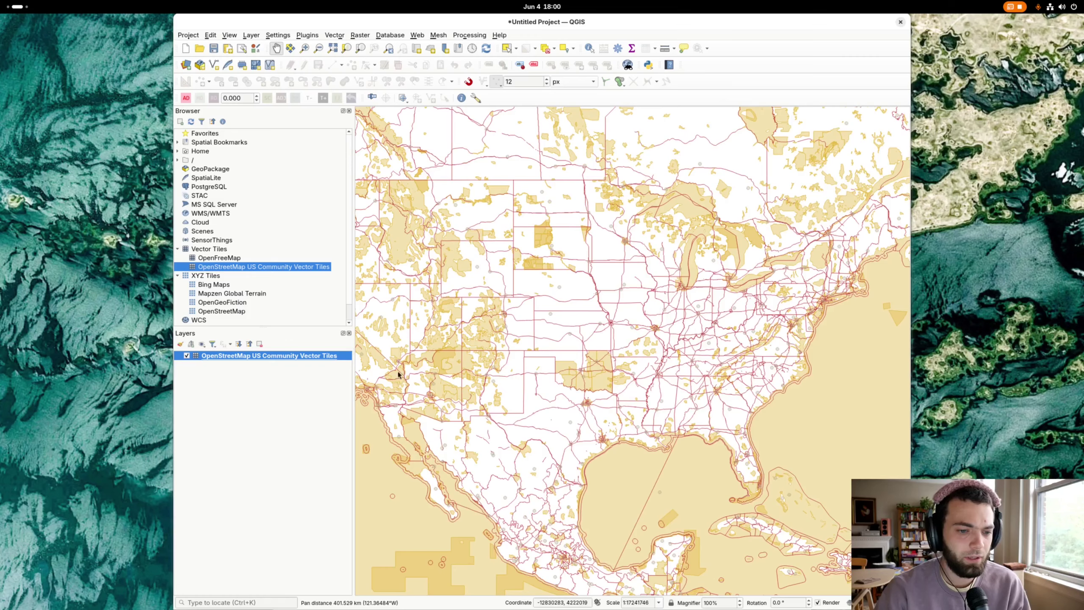
pyautogui.moveTo(398, 374); pyautogui.dragTo(366, 389)
# - Open the vector tile layer's symbology properties and review the default polygon, line and point rules
pyautogui.rightClick(327, 357)
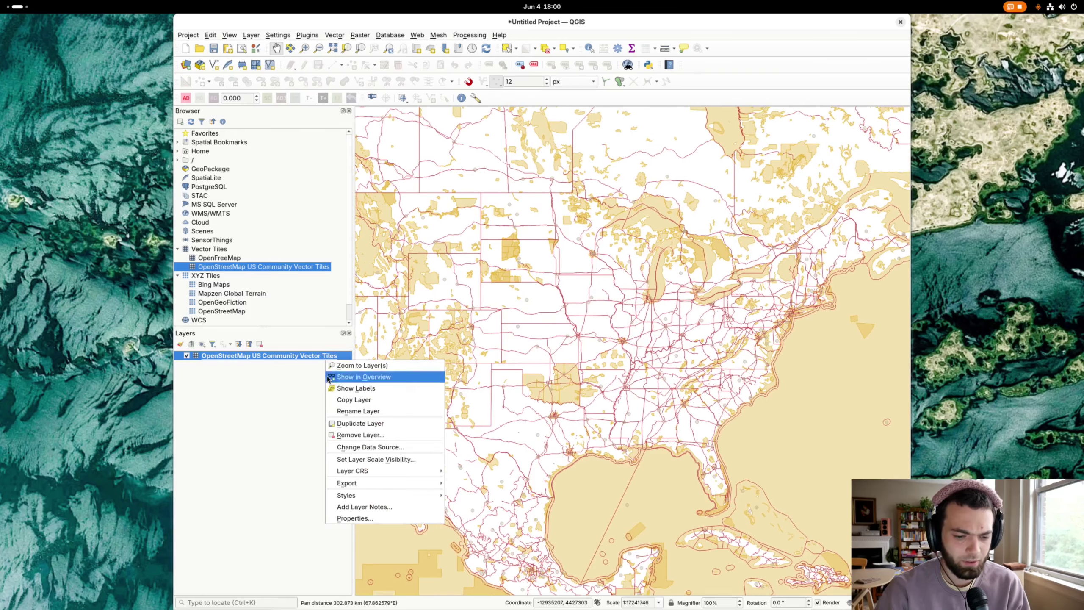
pyautogui.click(360, 519)
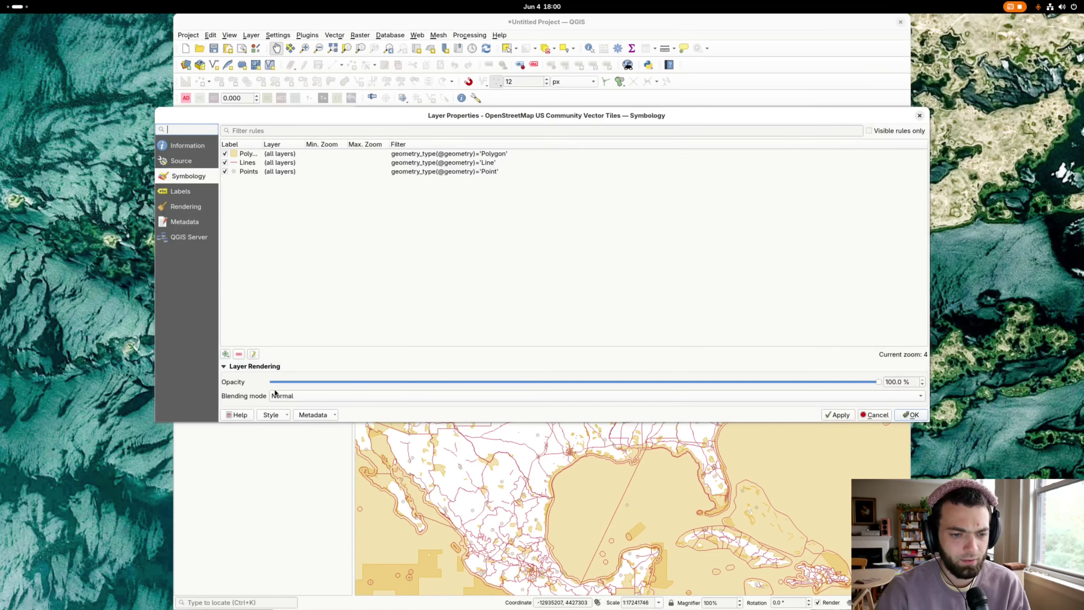
pyautogui.moveTo(445, 115); pyautogui.dragTo(472, 146)
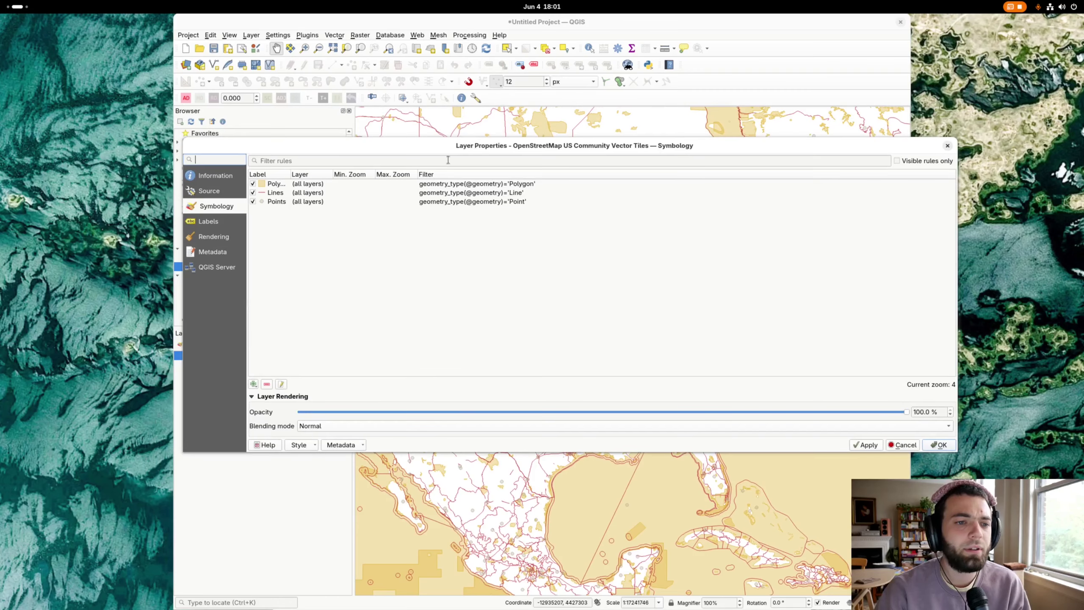
pyautogui.click(322, 186)
pyautogui.click(319, 194)
pyautogui.click(320, 204)
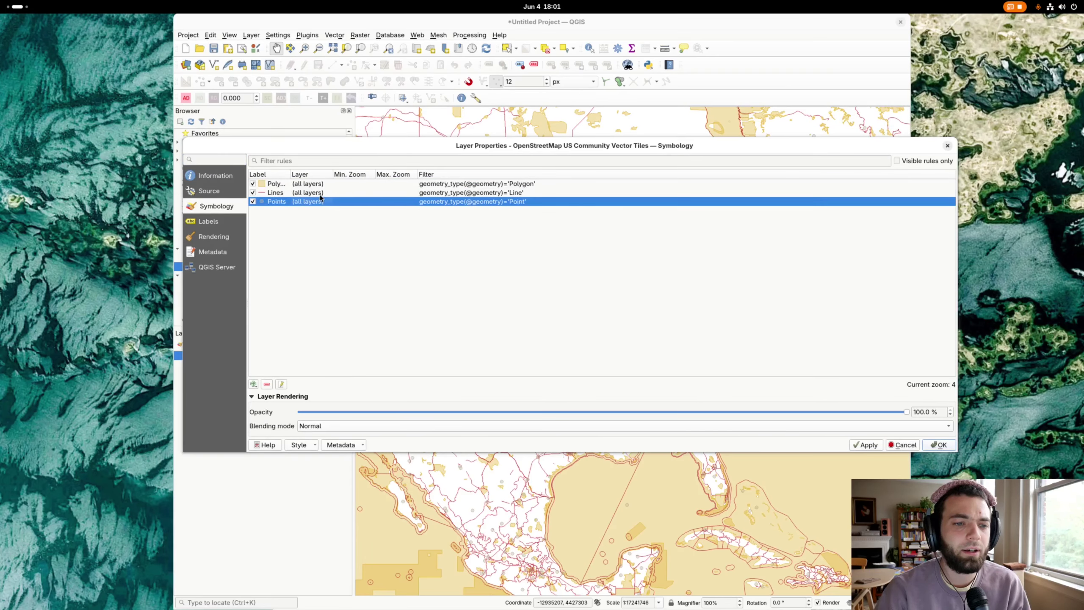
pyautogui.click(321, 193)
pyautogui.click(320, 185)
pyautogui.click(321, 193)
pyautogui.click(321, 201)
pyautogui.click(321, 186)
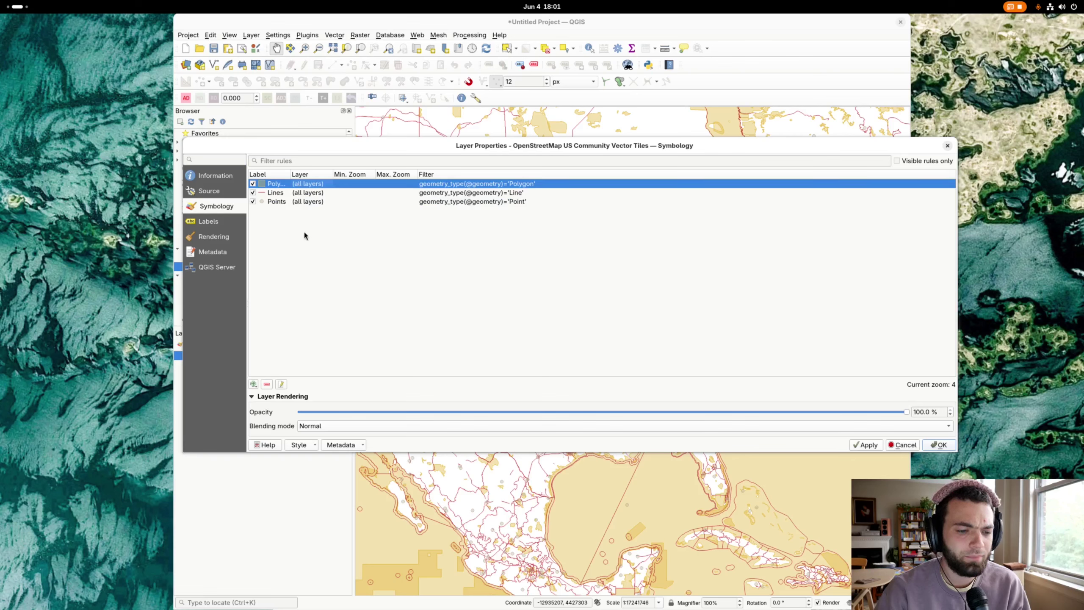
pyautogui.click(313, 193)
pyautogui.click(315, 202)
pyautogui.click(315, 193)
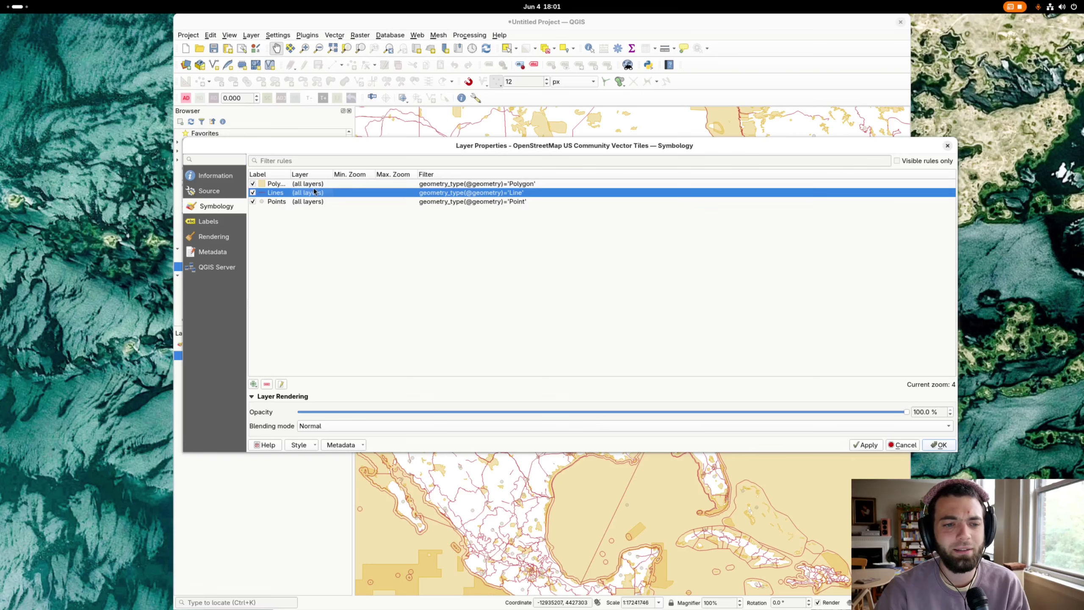
pyautogui.click(316, 185)
pyautogui.click(316, 193)
pyautogui.click(315, 202)
pyautogui.click(317, 185)
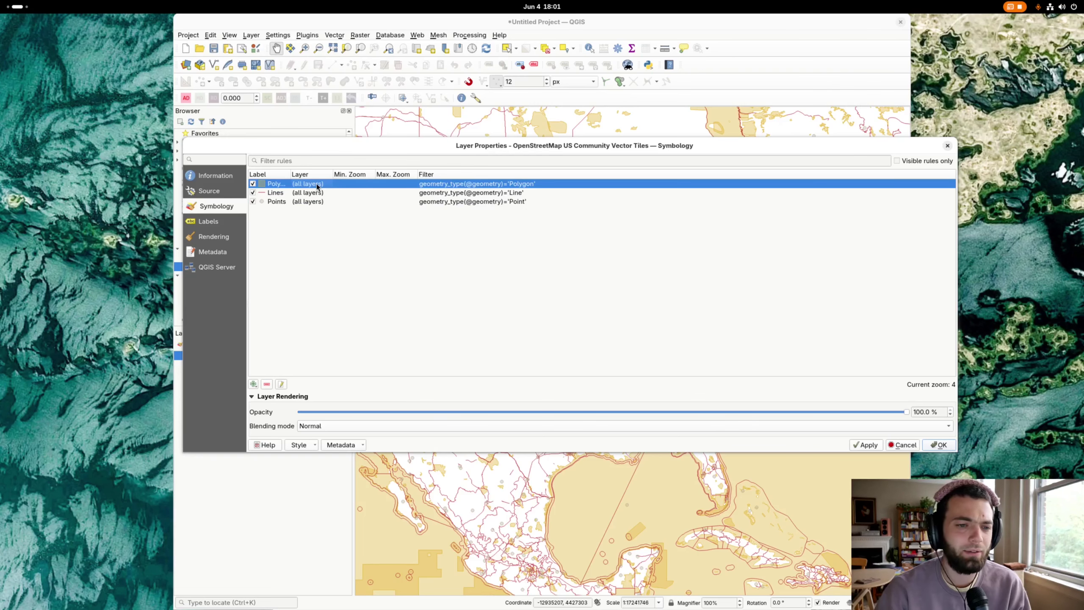
# - Disable the Lines rule and apply the change to the map
pyautogui.moveTo(331, 147); pyautogui.dragTo(309, 285)
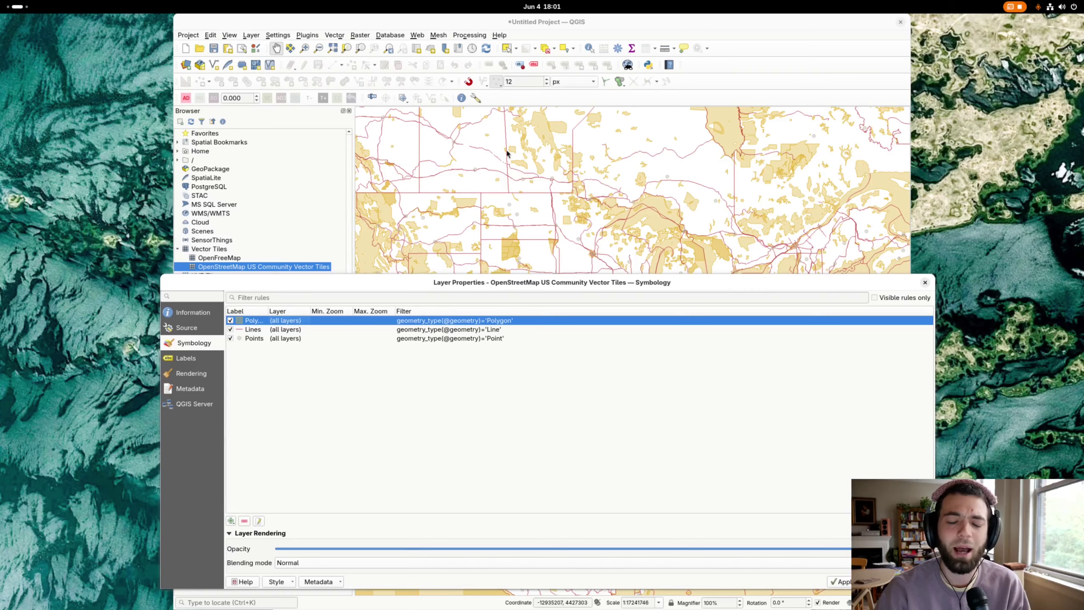
pyautogui.moveTo(429, 283); pyautogui.dragTo(404, 210)
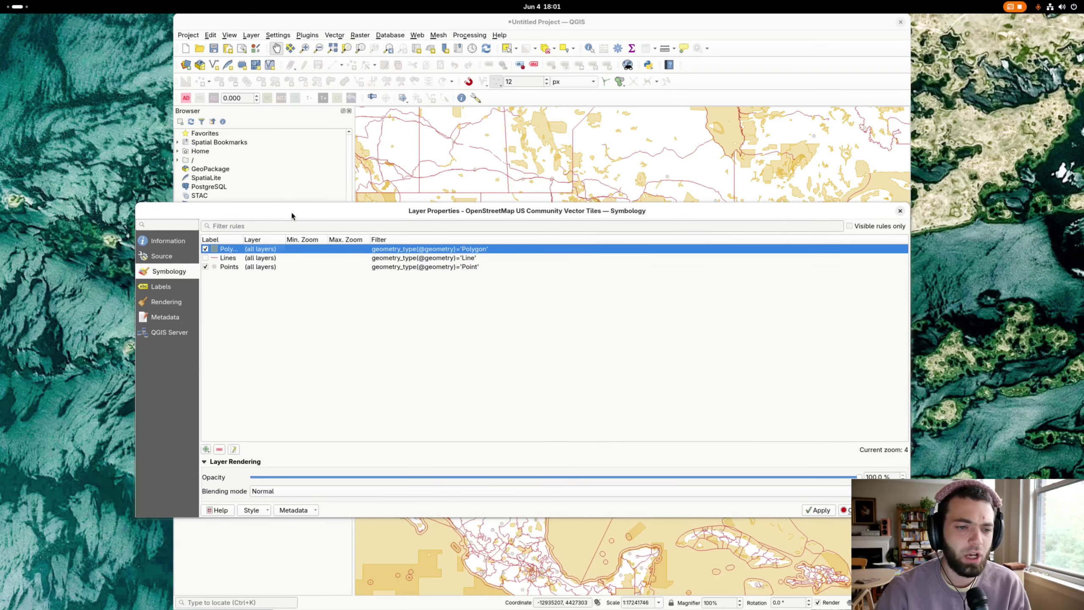
pyautogui.moveTo(293, 216); pyautogui.dragTo(255, 257)
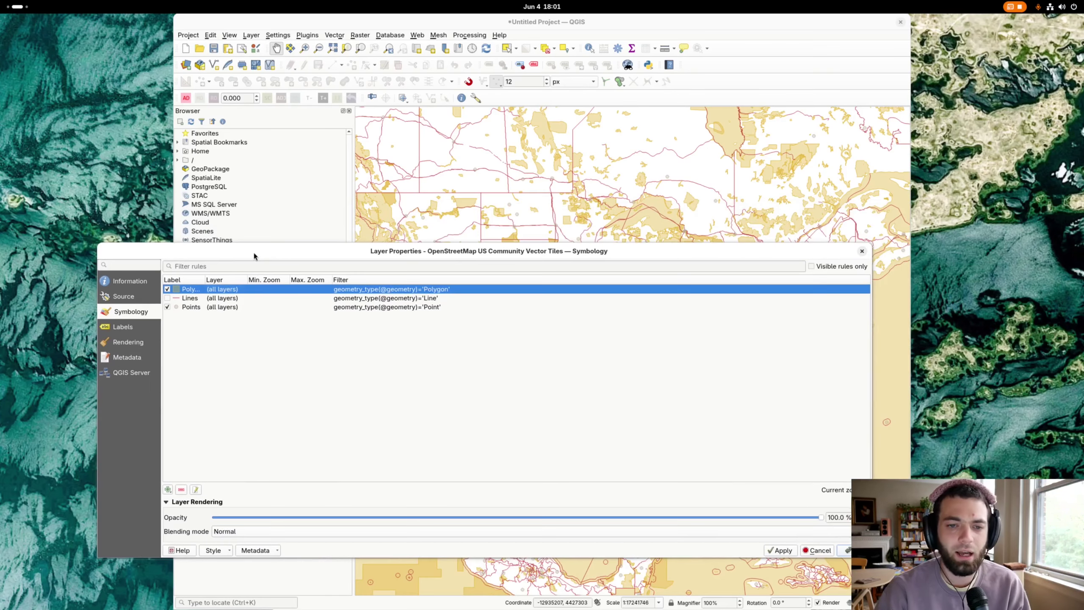
pyautogui.click(790, 553)
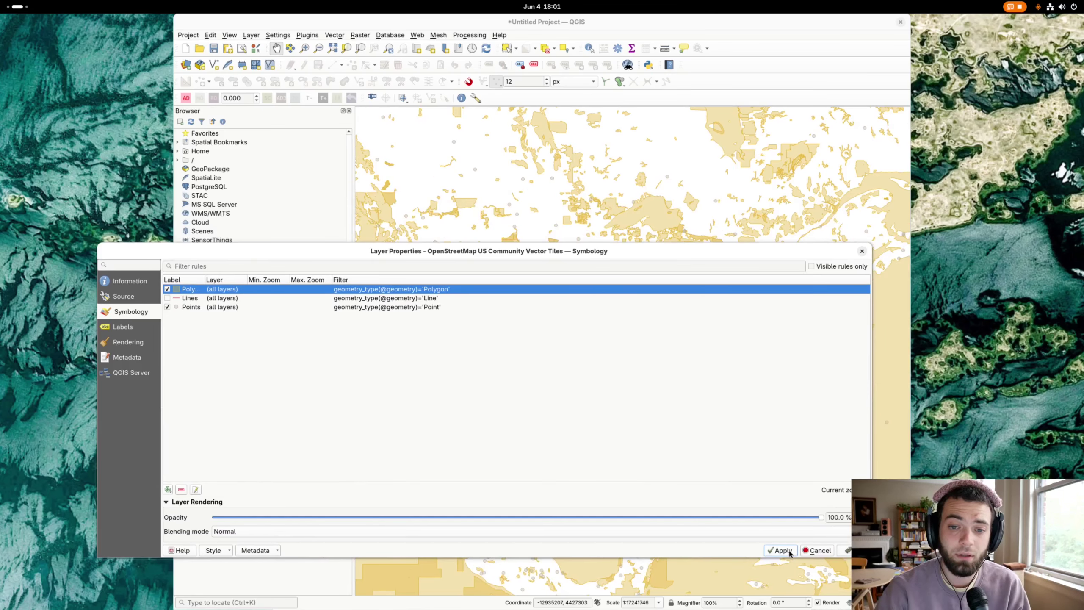
# - Remove all three default symbology rules and apply the empty style to the layer
pyautogui.moveTo(666, 255); pyautogui.dragTo(717, 143)
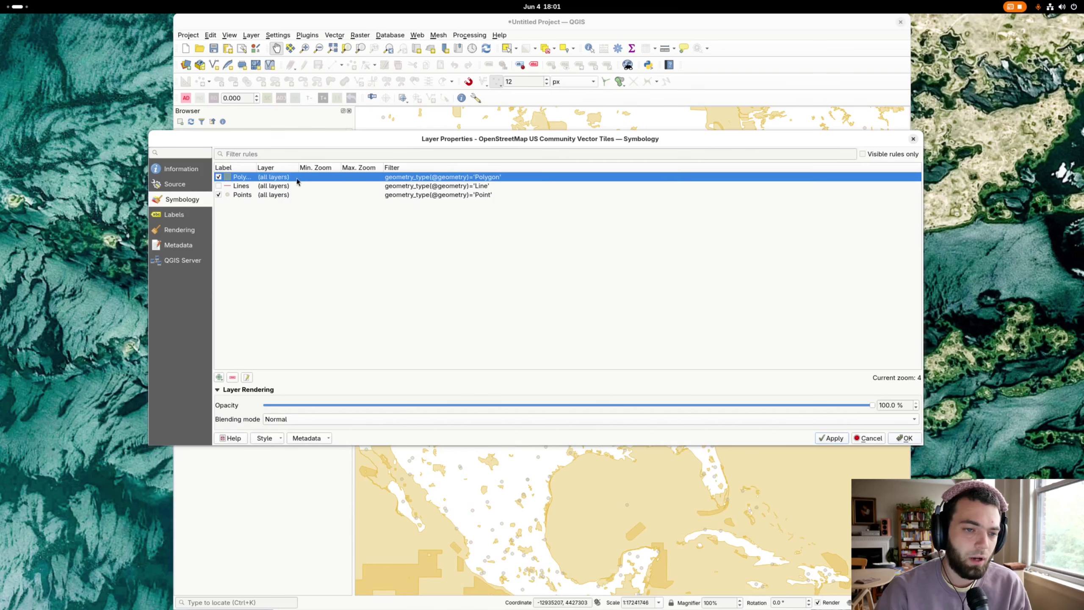
pyautogui.keyDown('shift'); pyautogui.click(285, 195); pyautogui.keyUp('shift')
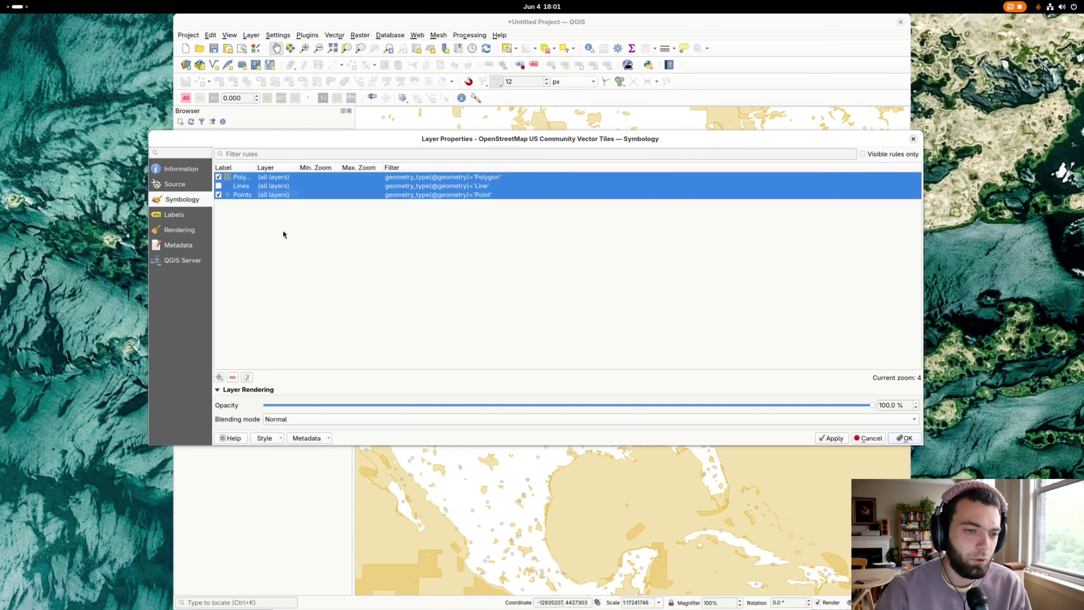
pyautogui.click(232, 377)
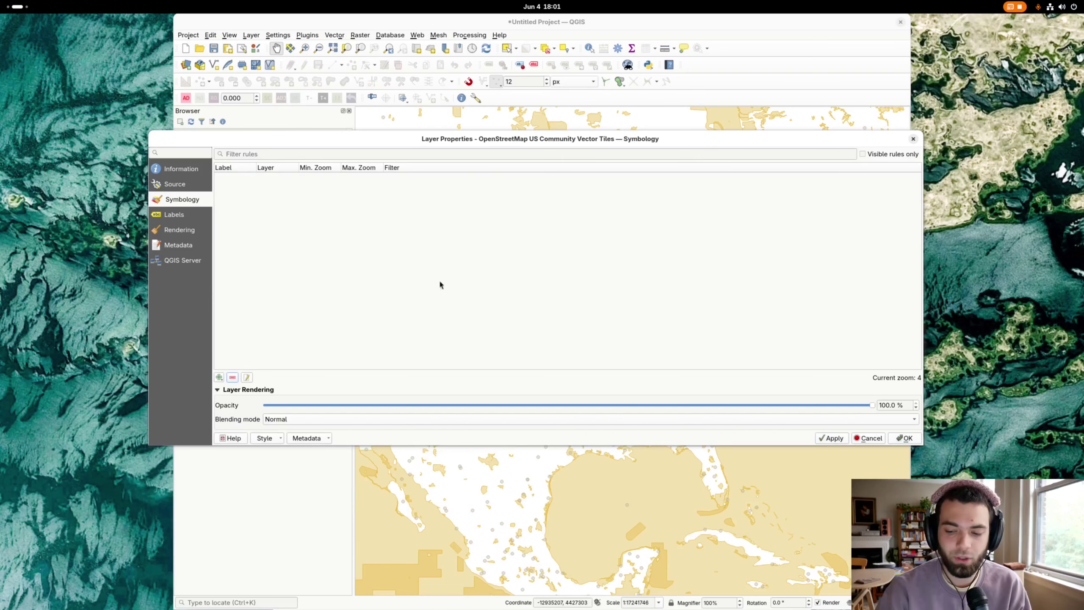
pyautogui.click(830, 438)
pyautogui.moveTo(663, 141)
pyautogui.mouseDown()
pyautogui.moveTo(634, 344)
pyautogui.moveTo(659, 131)
pyautogui.mouseUp()
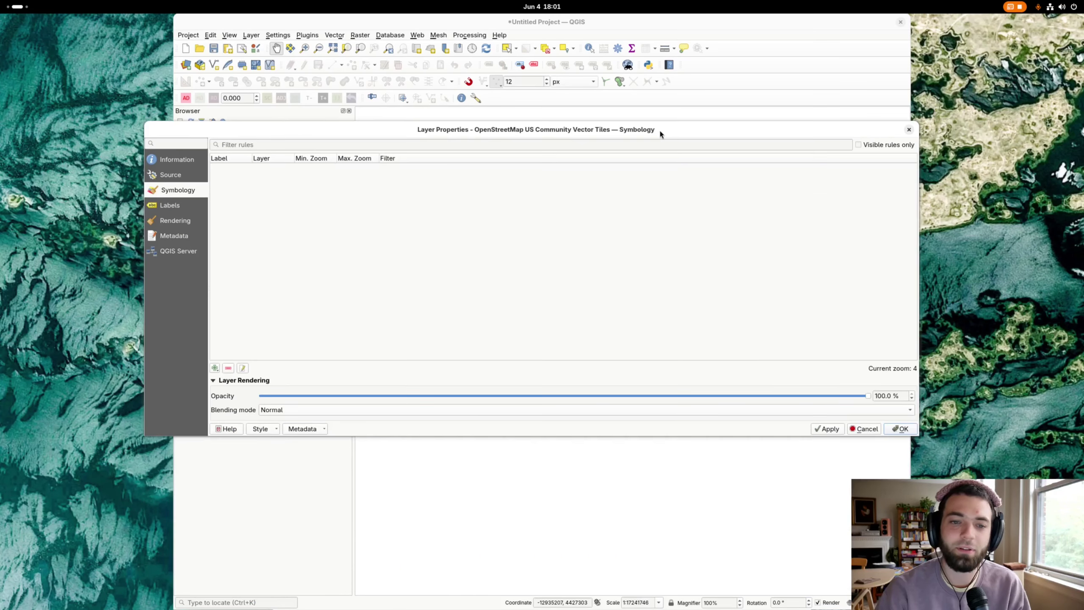
# - Add a Fill rule to the layer's symbology and apply it to show the polygons on the map
pyautogui.click(214, 368)
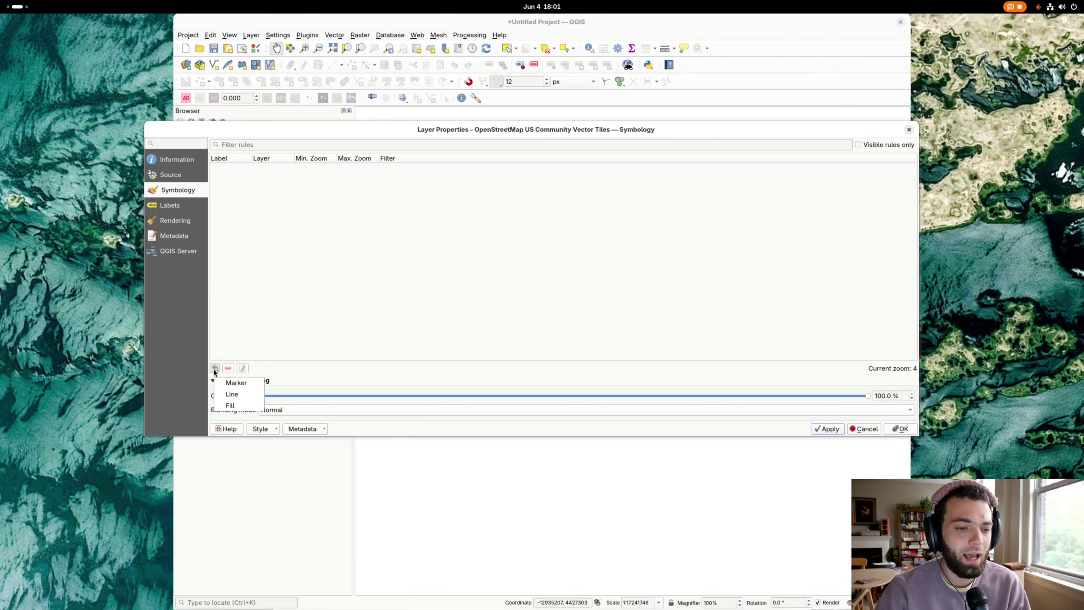
pyautogui.click(233, 405)
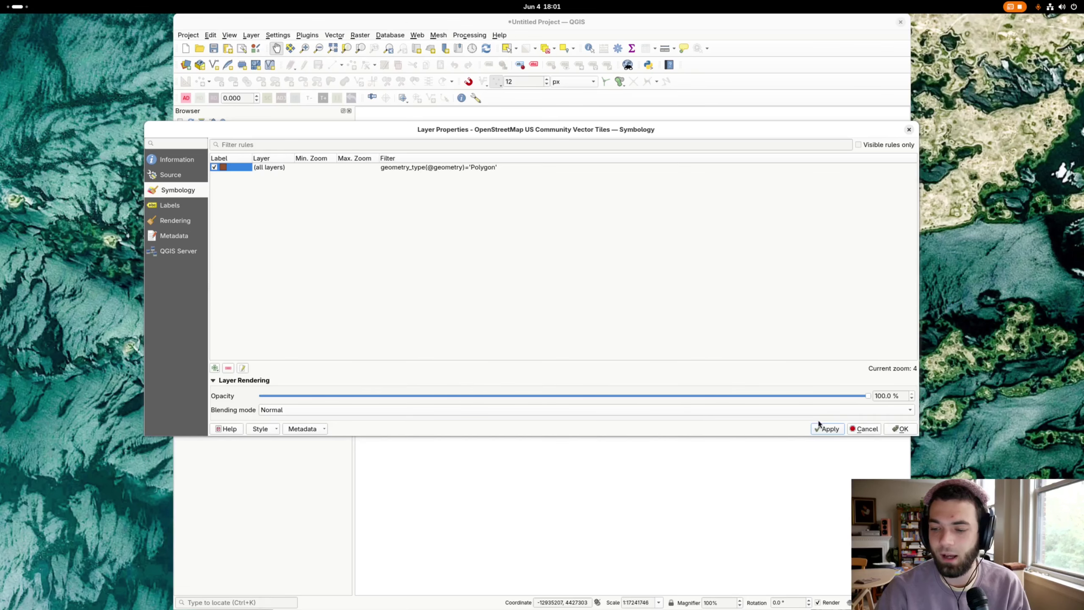
pyautogui.click(827, 429)
pyautogui.moveTo(668, 129); pyautogui.dragTo(627, 515)
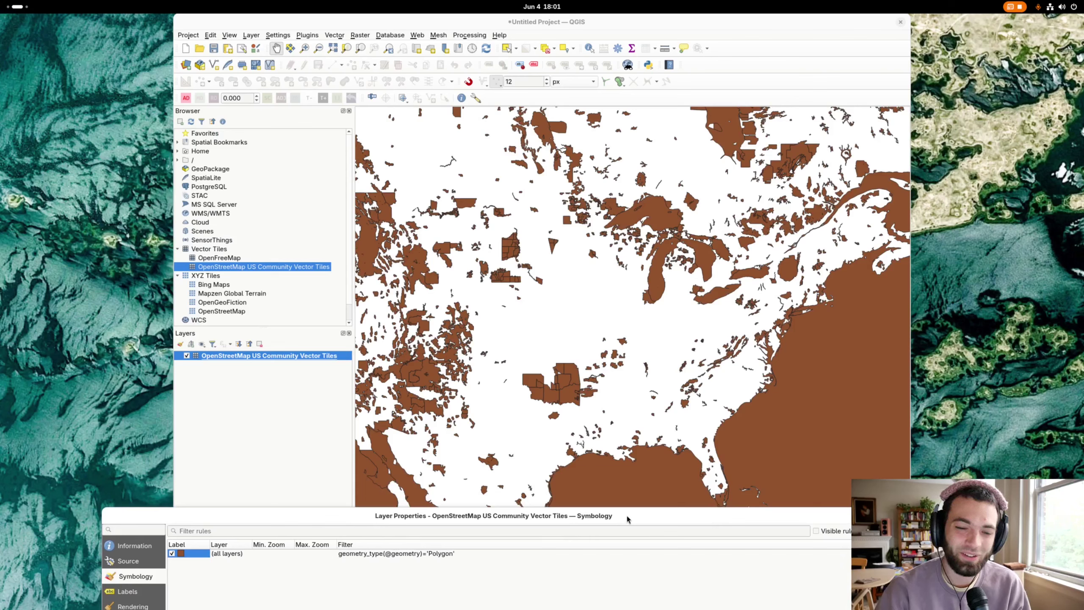
pyautogui.moveTo(627, 515); pyautogui.dragTo(626, 514)
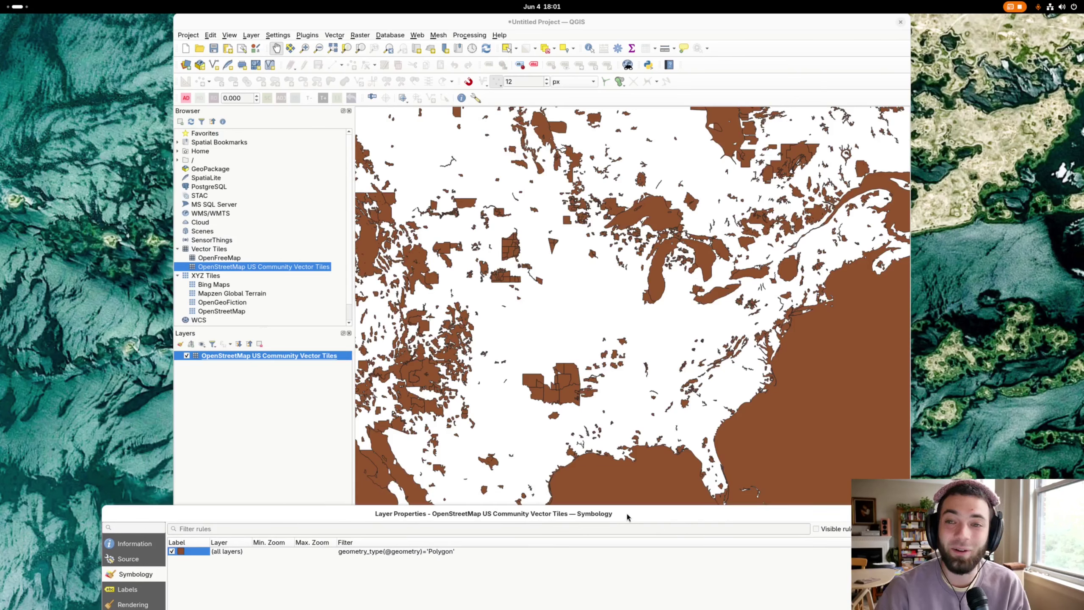
pyautogui.moveTo(627, 513); pyautogui.dragTo(636, 183)
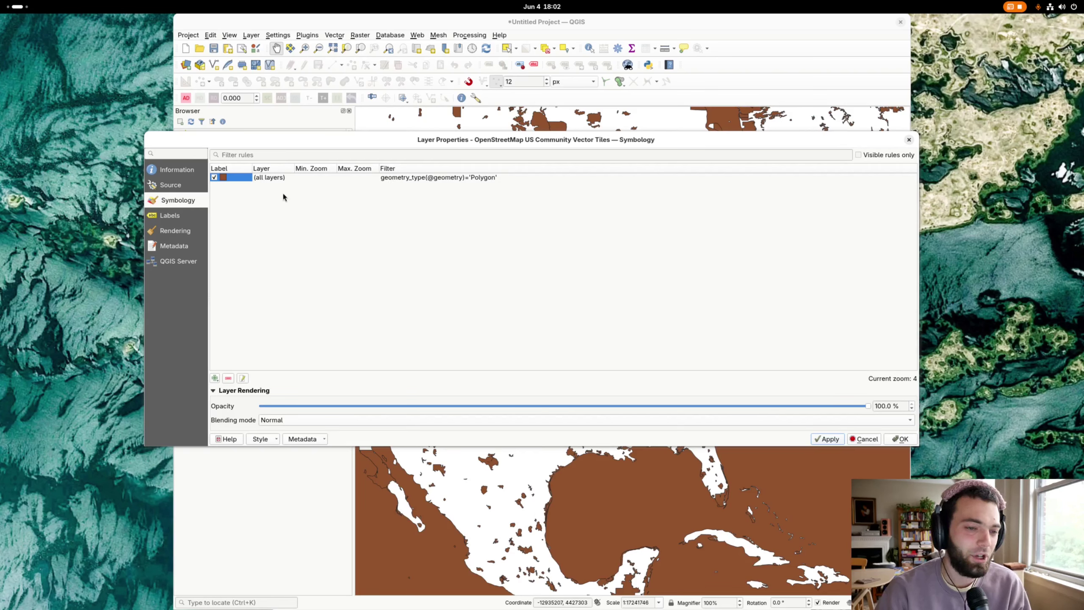
# - Restrict the fill rule to the "water" layer, apply it and close the layer properties
pyautogui.click(255, 179)
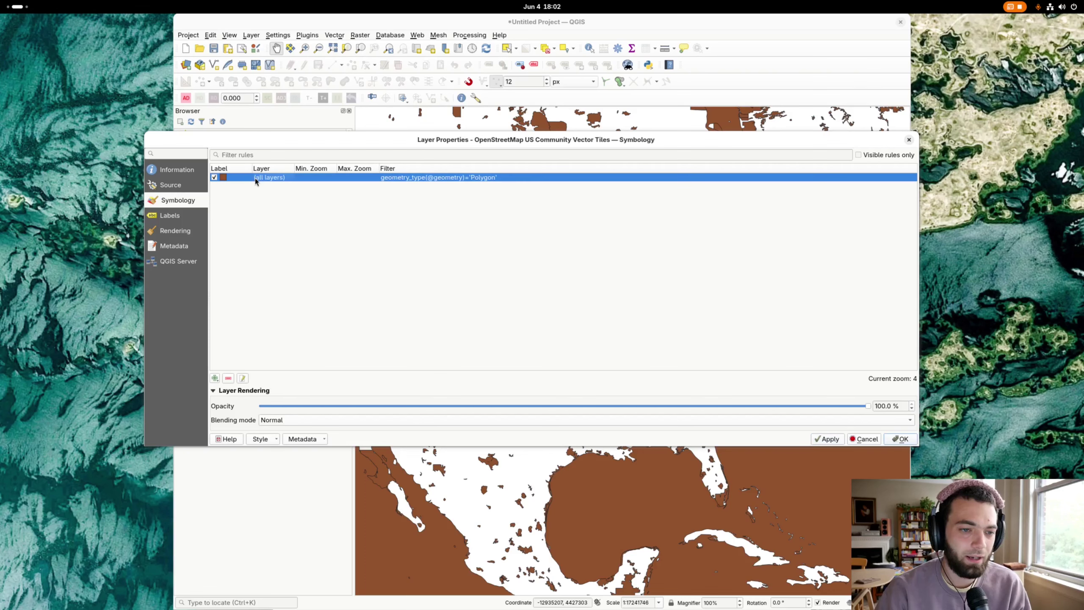
pyautogui.doubleClick(256, 177)
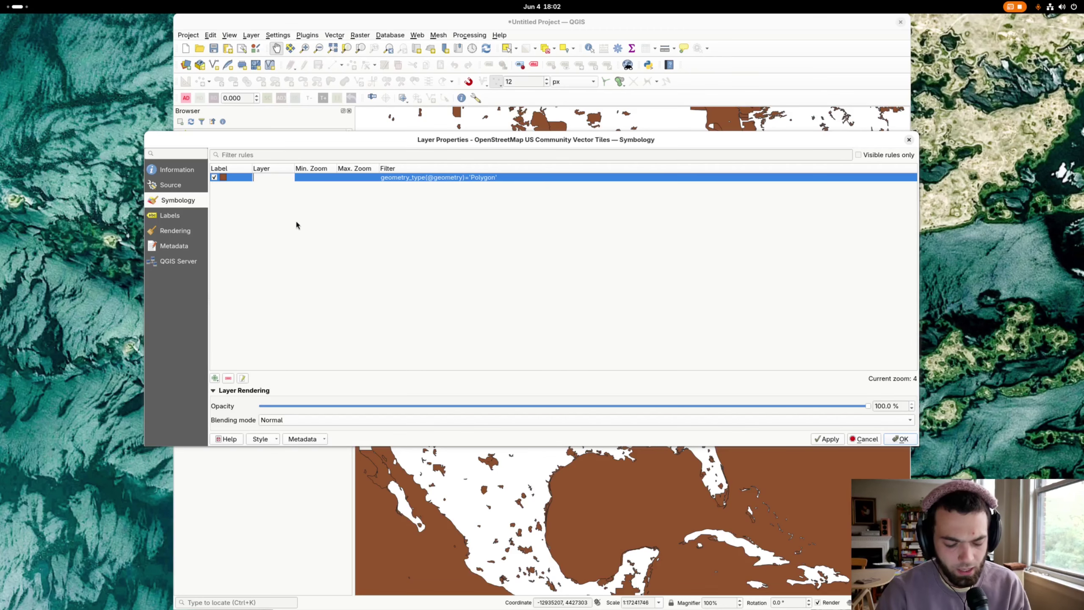
pyautogui.write('water')
pyautogui.press('Return')
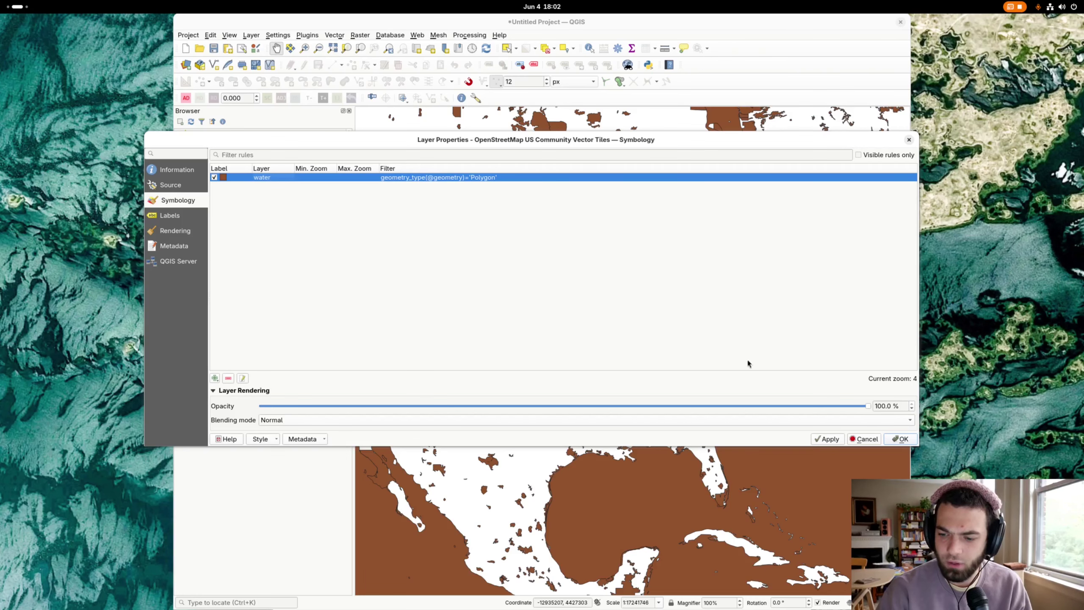
pyautogui.click(827, 439)
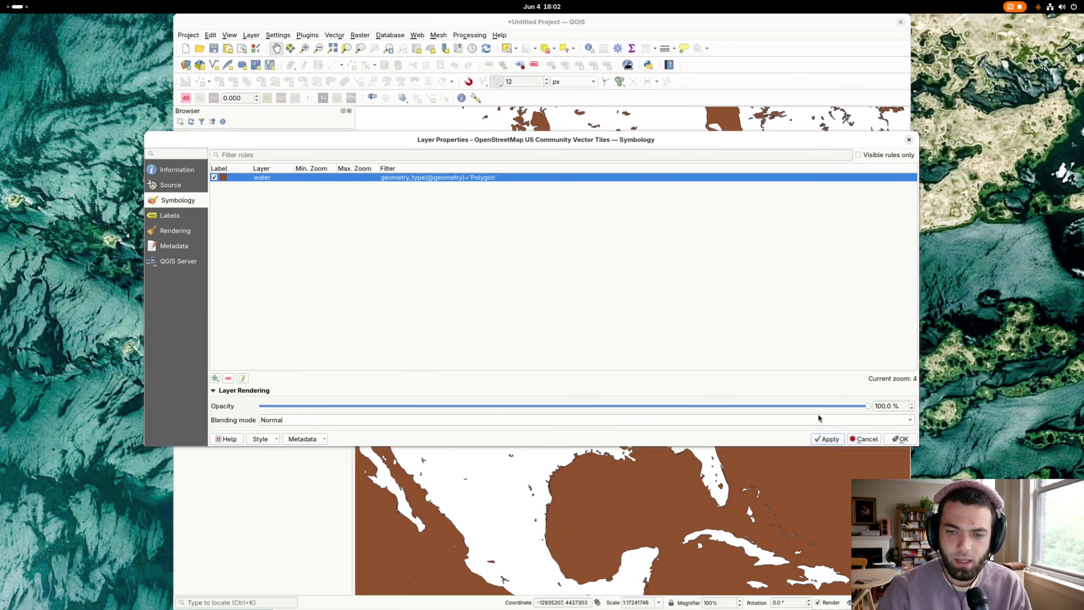
pyautogui.moveTo(700, 140); pyautogui.dragTo(673, 361)
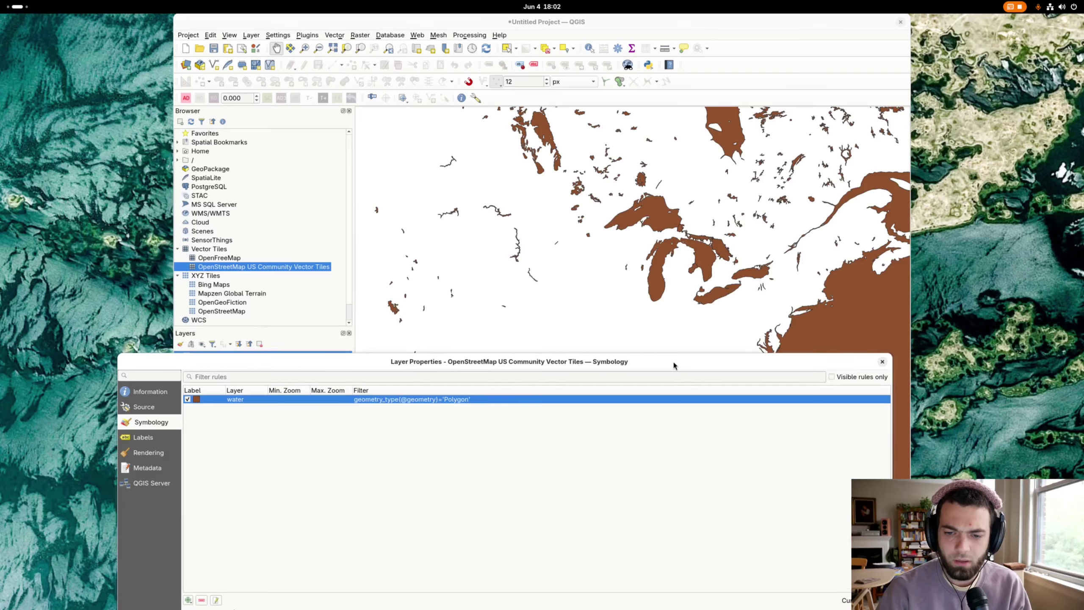
pyautogui.click(846, 480)
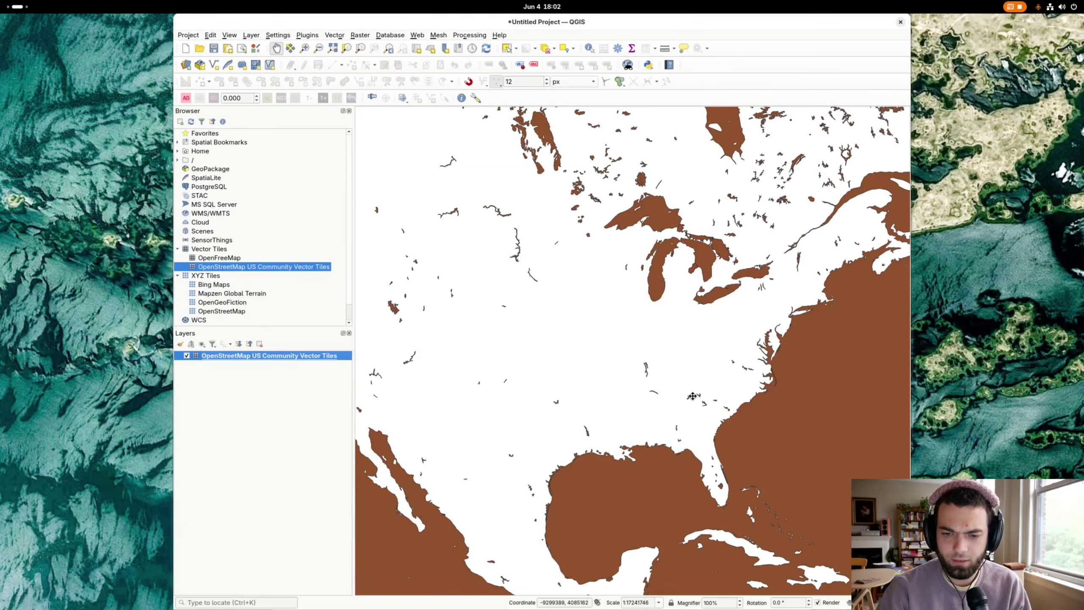
# - Examine the water polygons at world scale and around the eastern United States
pyautogui.scroll(-2, 692, 396)
pyautogui.moveTo(725, 341); pyautogui.dragTo(524, 339)
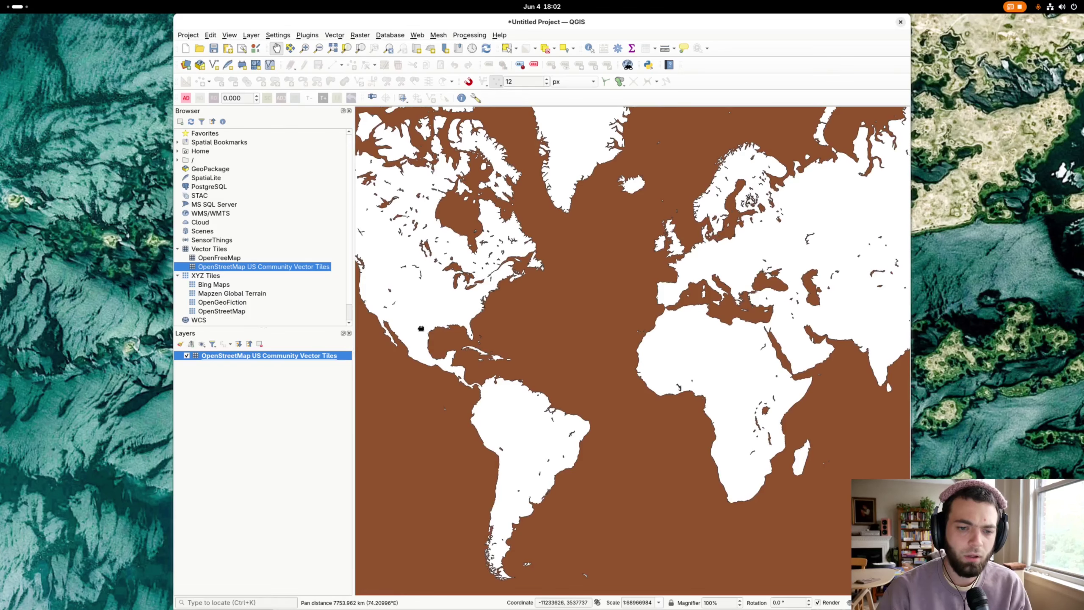
pyautogui.scroll(2, 523, 339)
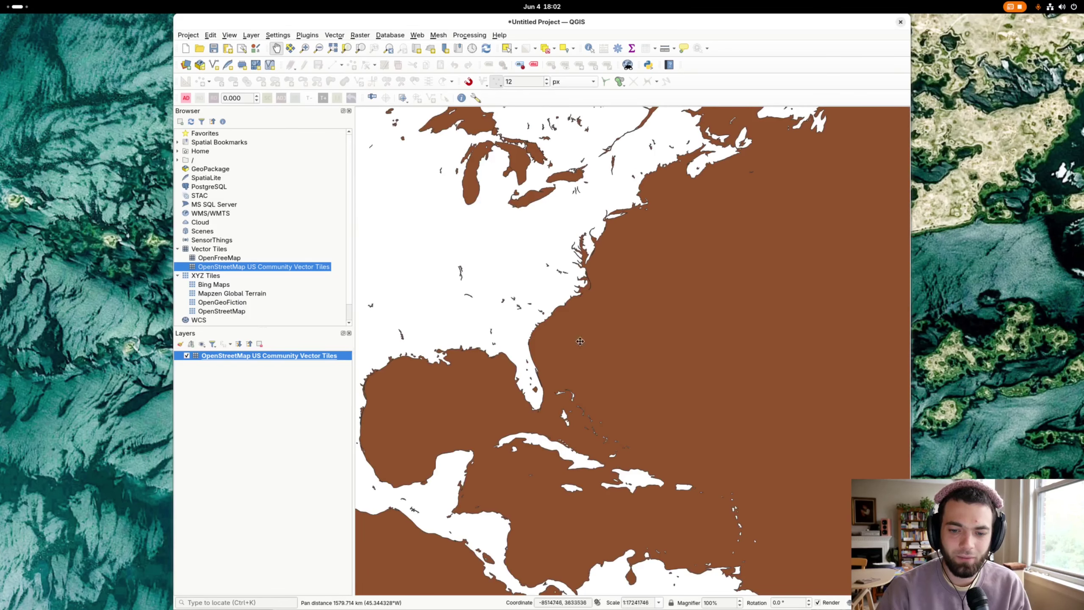
pyautogui.moveTo(658, 350); pyautogui.dragTo(633, 337)
pyautogui.moveTo(562, 317); pyautogui.dragTo(598, 342)
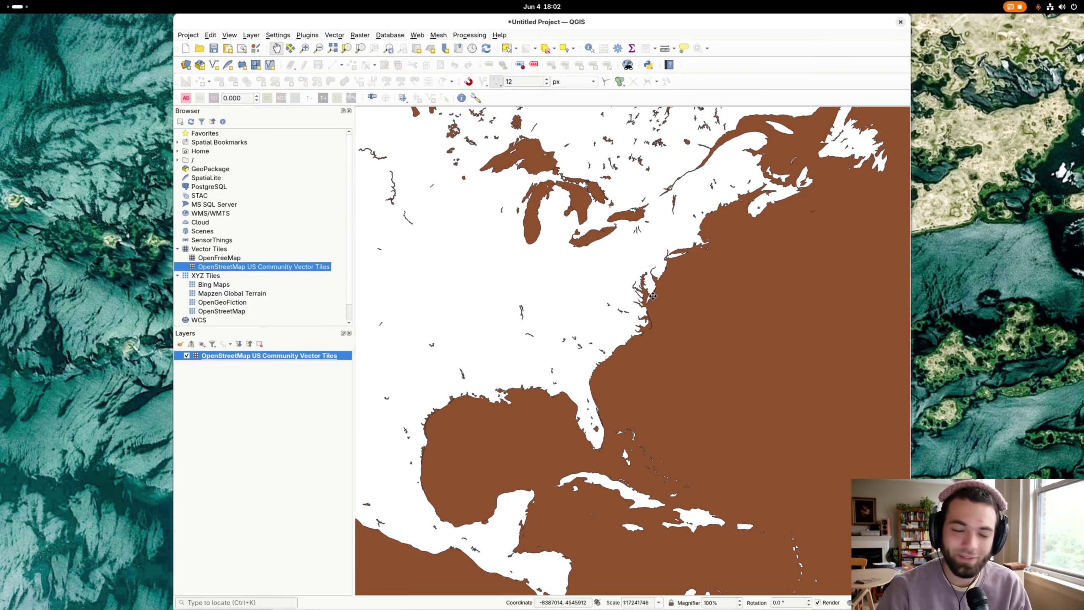
# - Set the water rule's fill color to light blue #a2e5f4 in the layer's symbology and apply it to the map
pyautogui.rightClick(318, 358)
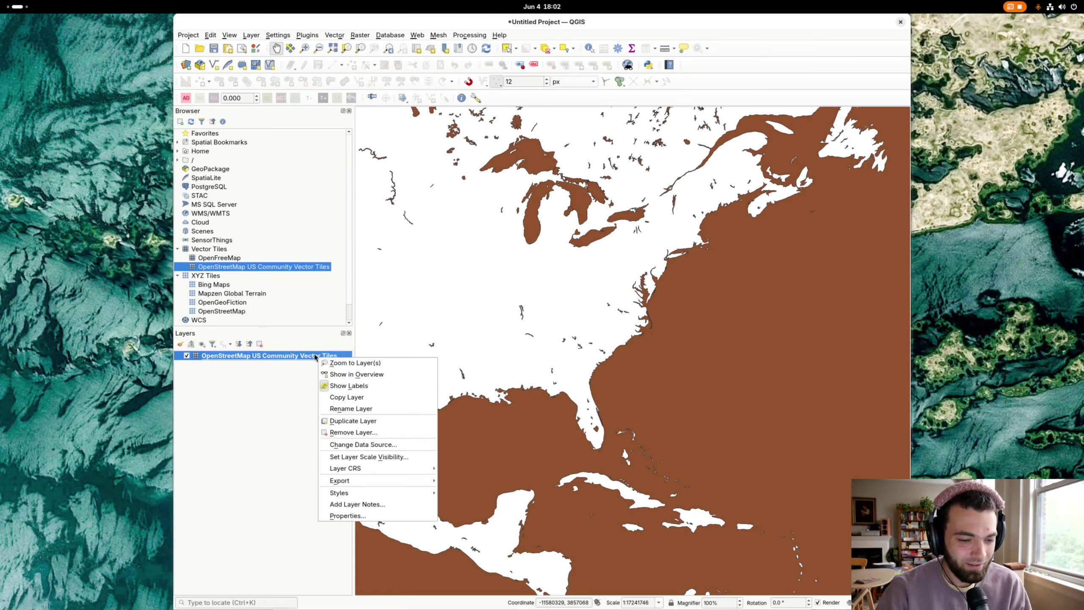
pyautogui.click(347, 516)
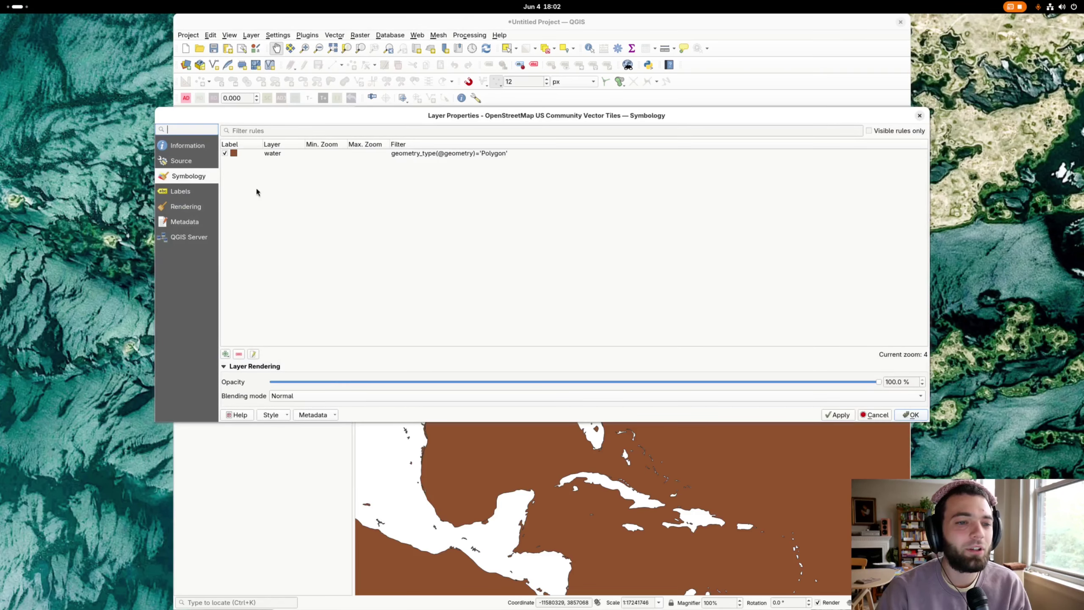
pyautogui.click(233, 156)
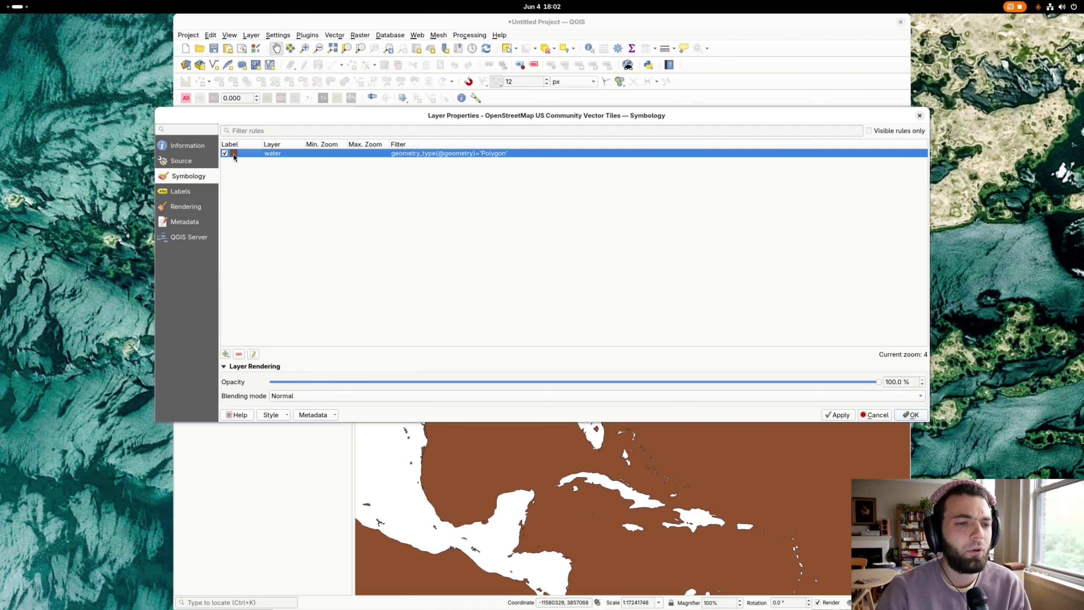
pyautogui.click(234, 156)
pyautogui.doubleClick(234, 156)
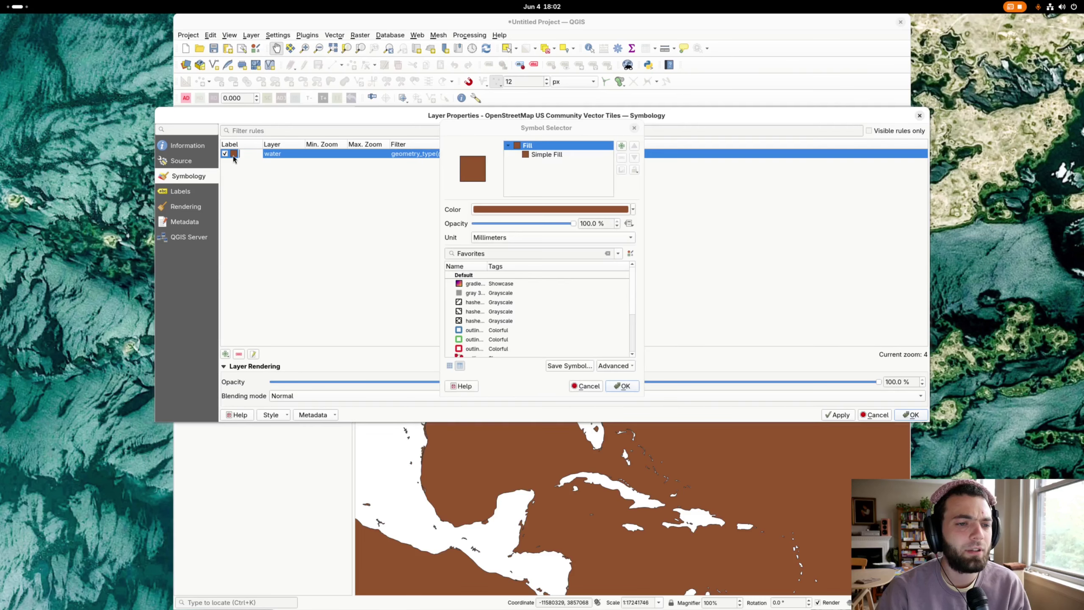
pyautogui.click(497, 211)
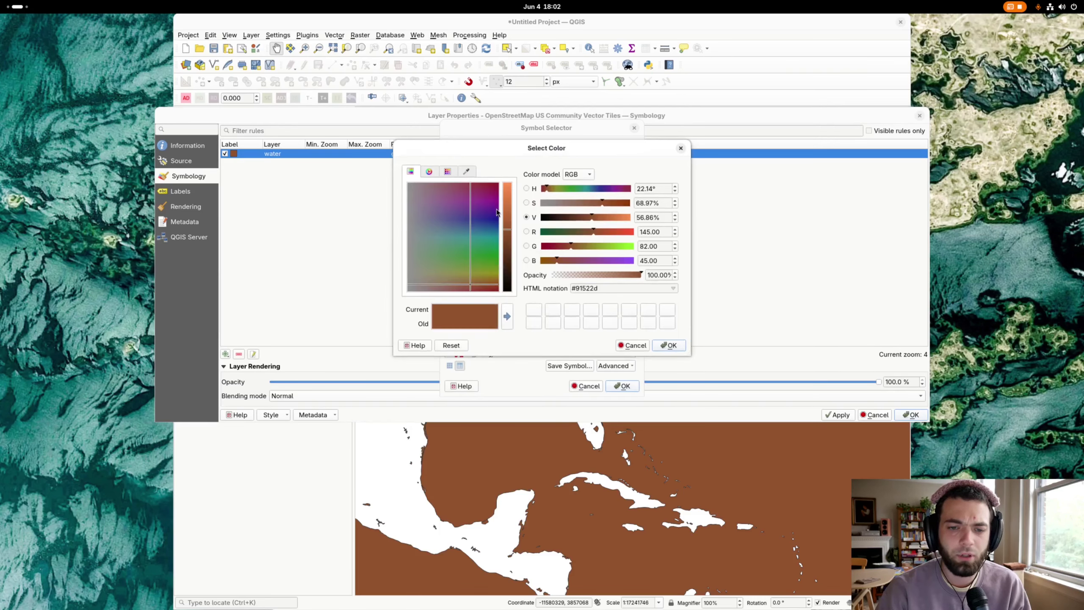
pyautogui.moveTo(461, 289); pyautogui.dragTo(490, 220)
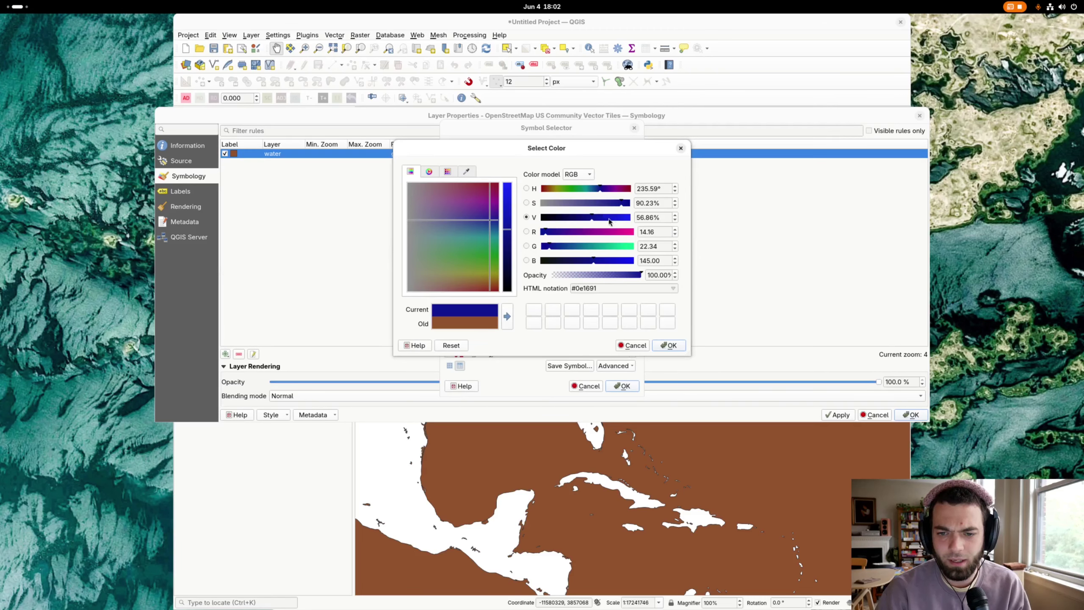
pyautogui.moveTo(609, 218); pyautogui.dragTo(617, 219)
pyautogui.moveTo(488, 238); pyautogui.dragTo(494, 238)
pyautogui.moveTo(507, 199); pyautogui.dragTo(508, 191)
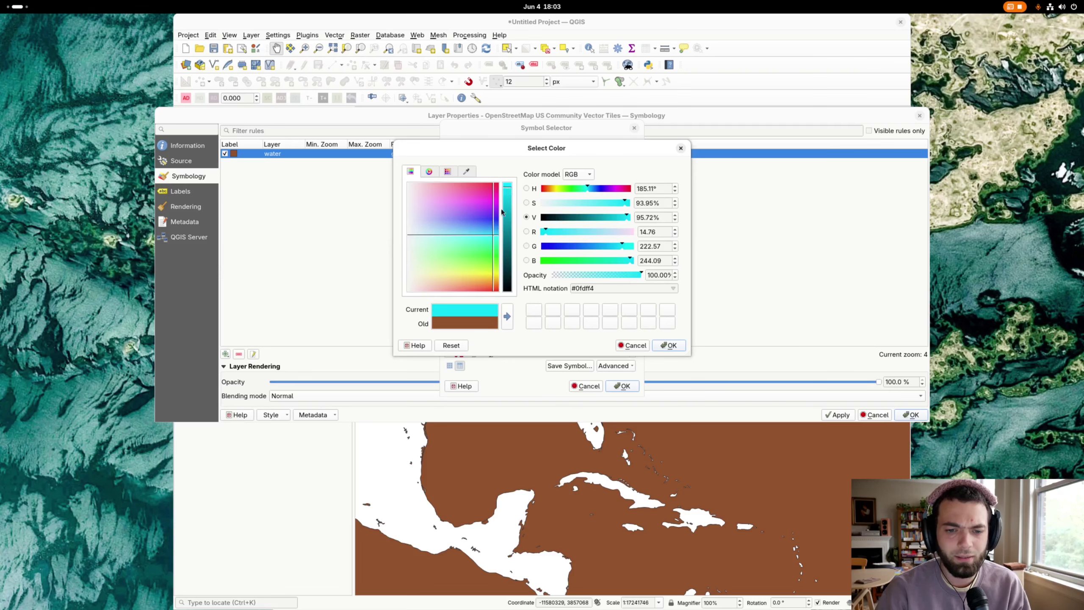
pyautogui.moveTo(491, 235); pyautogui.dragTo(452, 238)
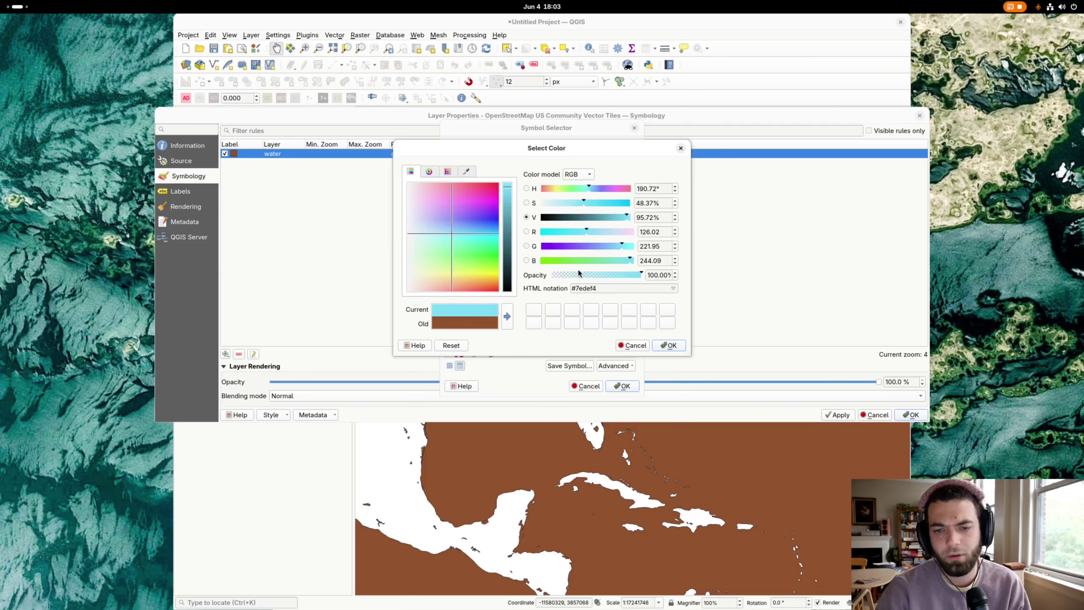
pyautogui.click(570, 203)
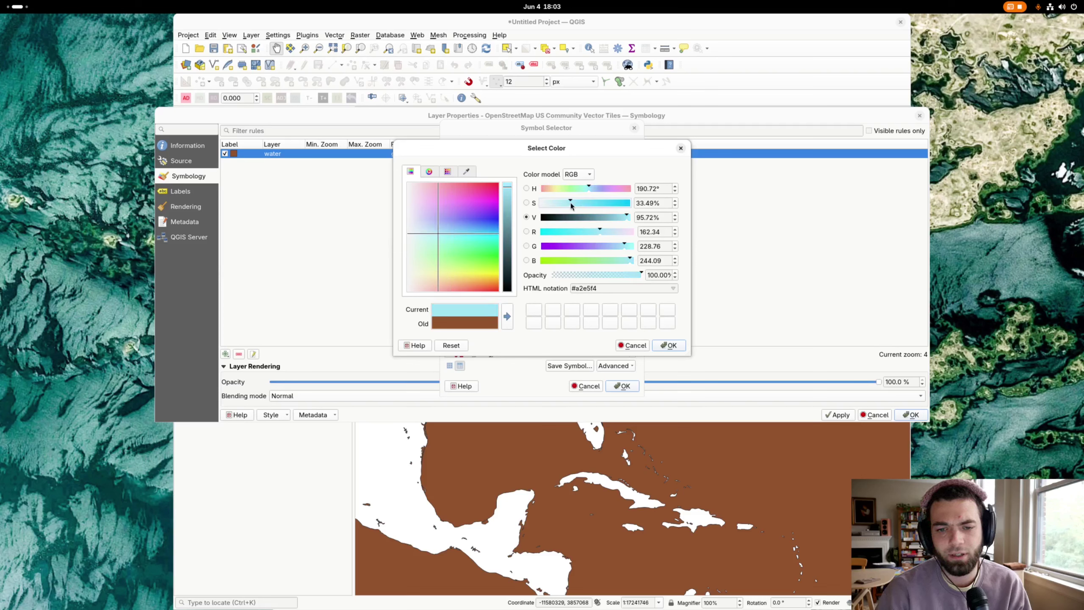
pyautogui.click(668, 344)
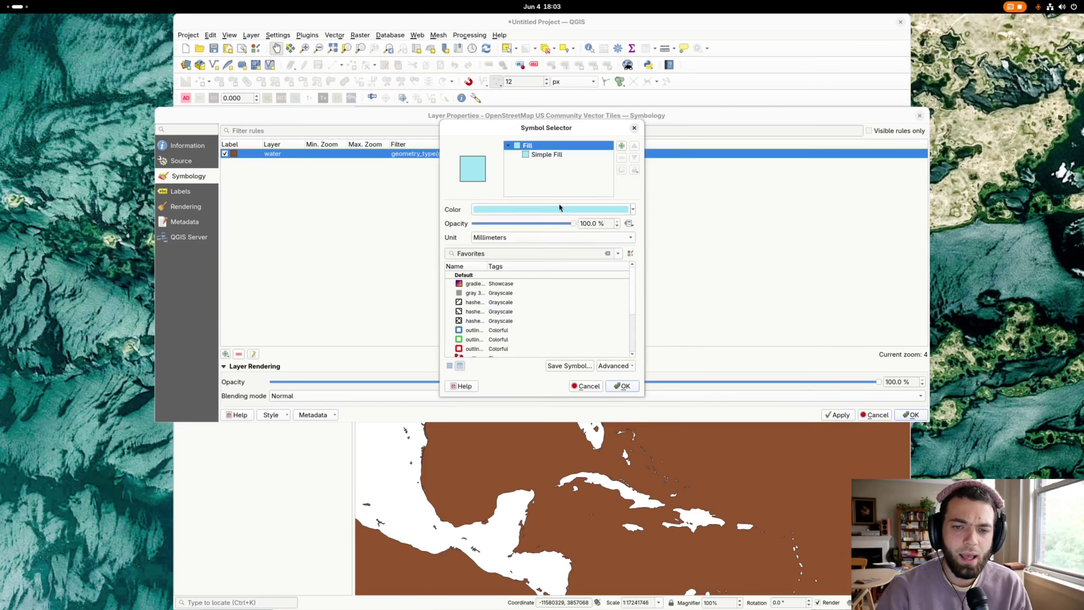
pyautogui.click(620, 387)
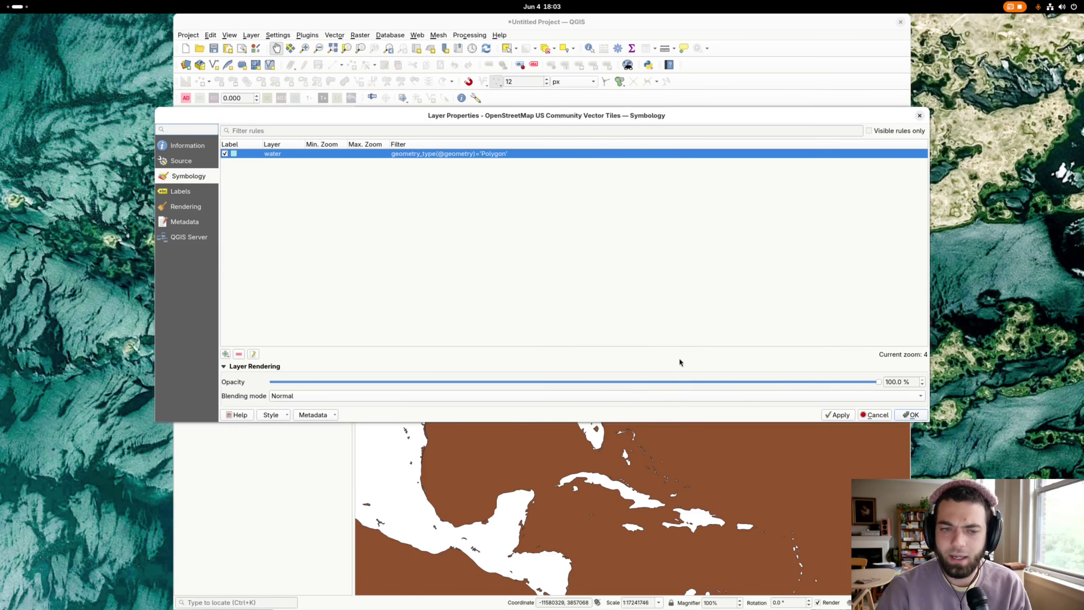
pyautogui.click(839, 414)
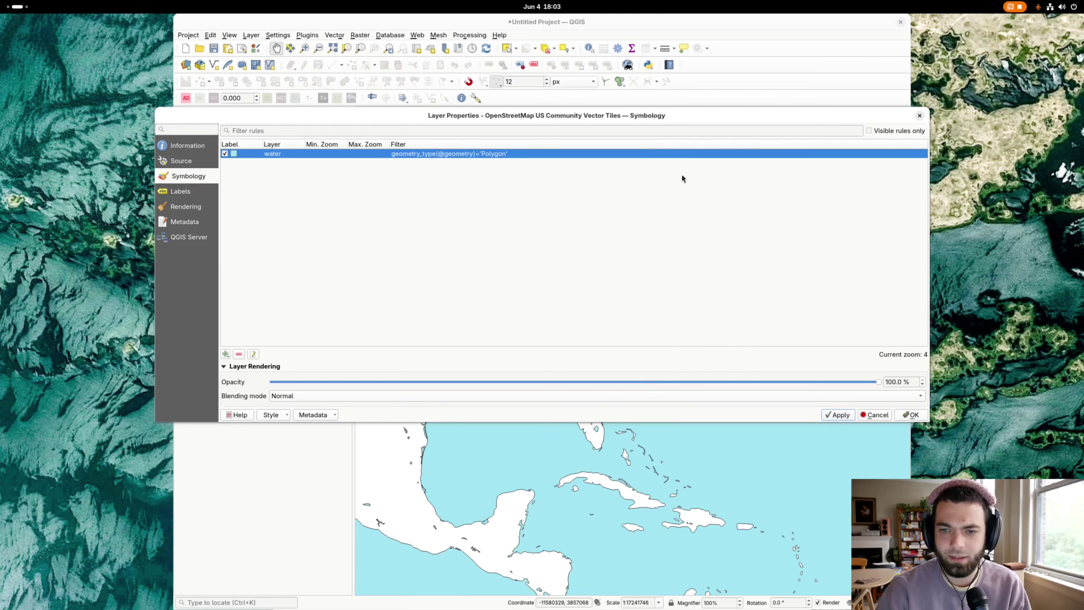
pyautogui.moveTo(678, 115); pyautogui.dragTo(678, 483)
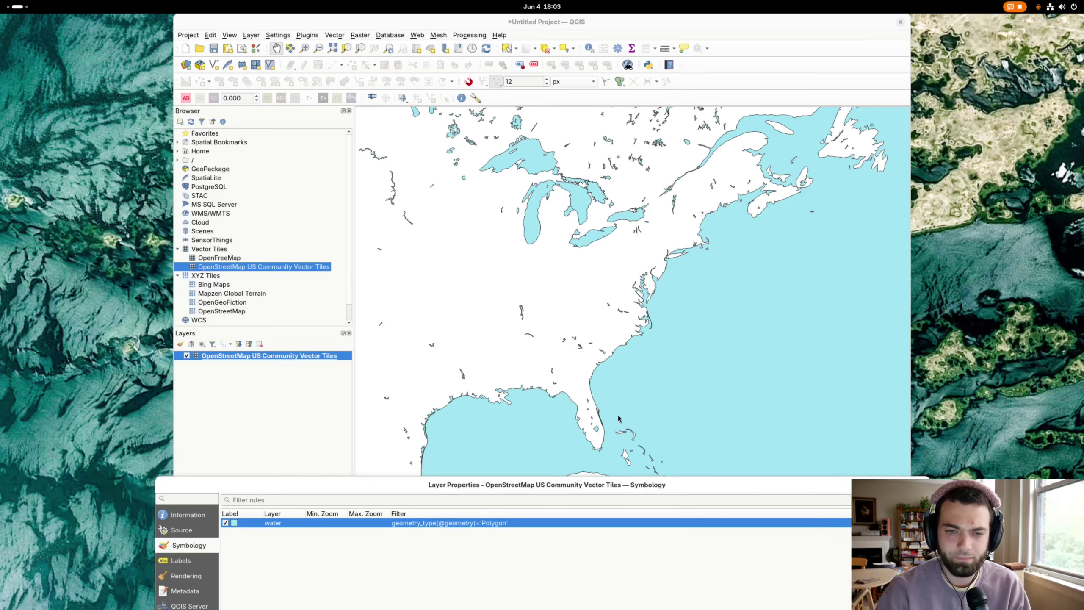
# - Lower the saturation of the water rule's fill color to get a paler blue
pyautogui.moveTo(598, 487); pyautogui.dragTo(547, 220)
pyautogui.doubleClick(184, 258)
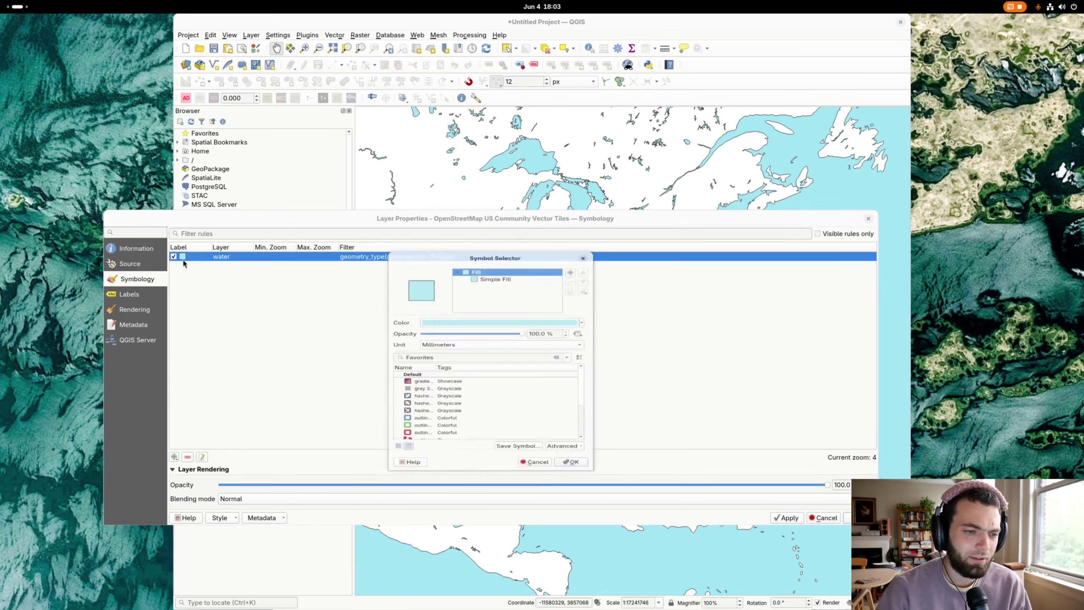
pyautogui.click(499, 313)
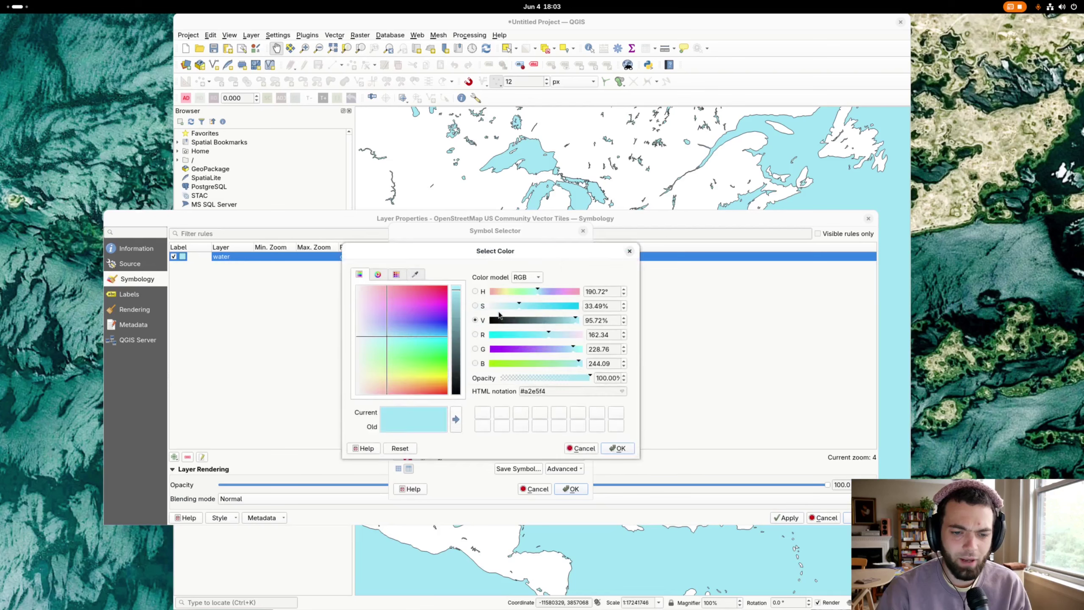
pyautogui.moveTo(514, 307); pyautogui.dragTo(503, 309)
pyautogui.click(618, 447)
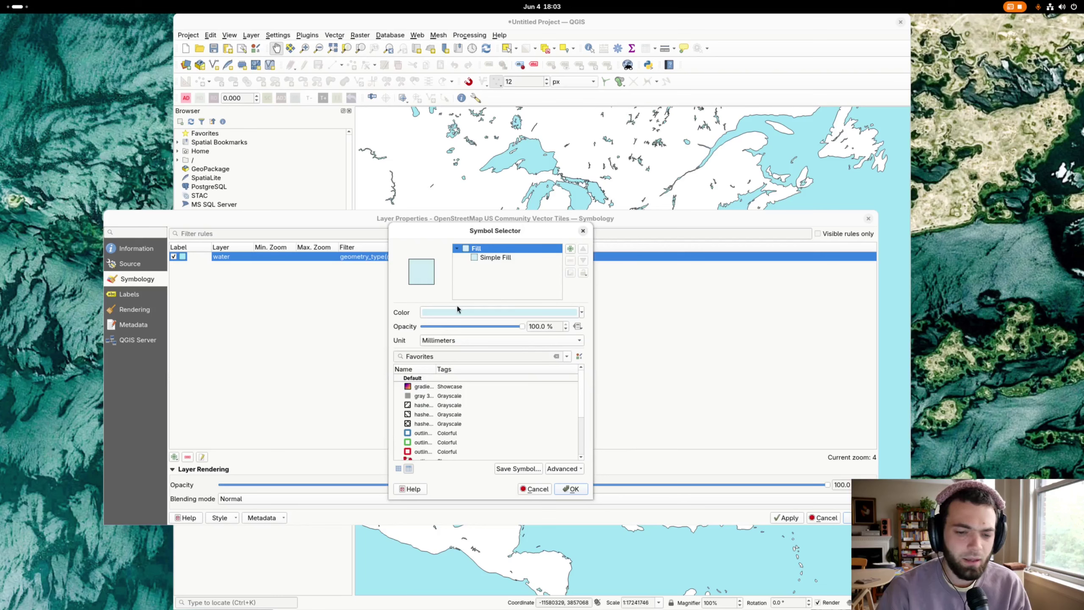
# - Remove the outline from the water rule's simple fill by setting its stroke style to No Line, and apply the style
pyautogui.click(485, 258)
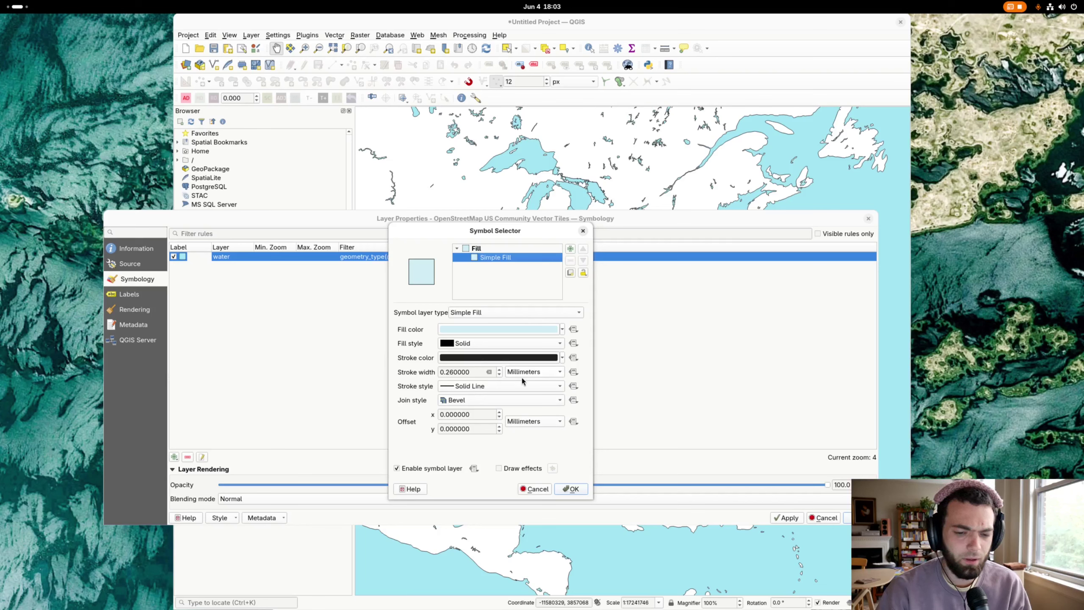
pyautogui.click(514, 386)
pyautogui.click(503, 406)
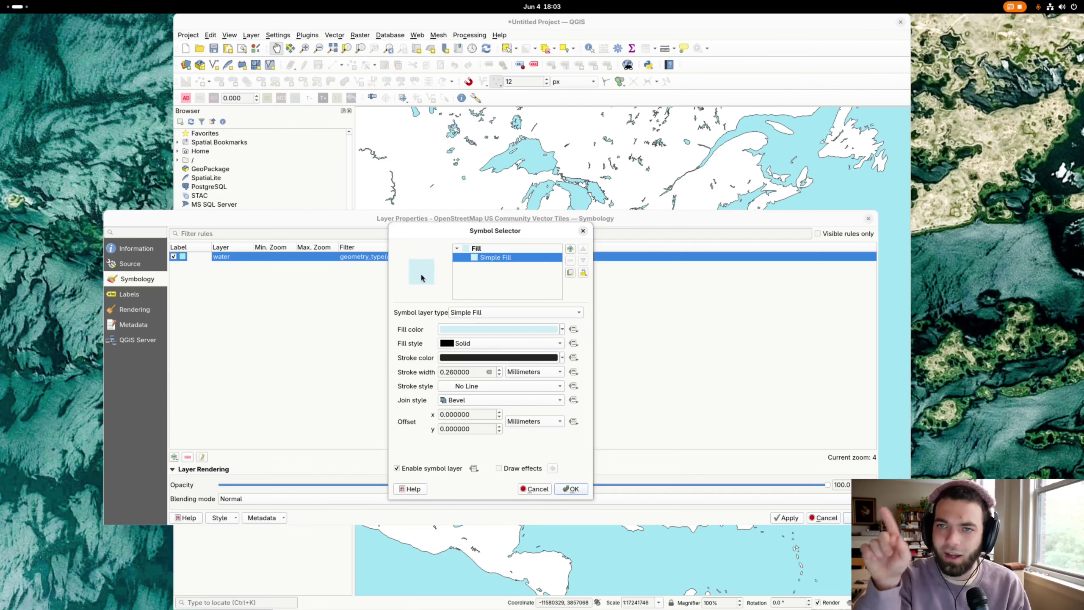
pyautogui.click(570, 489)
pyautogui.click(781, 520)
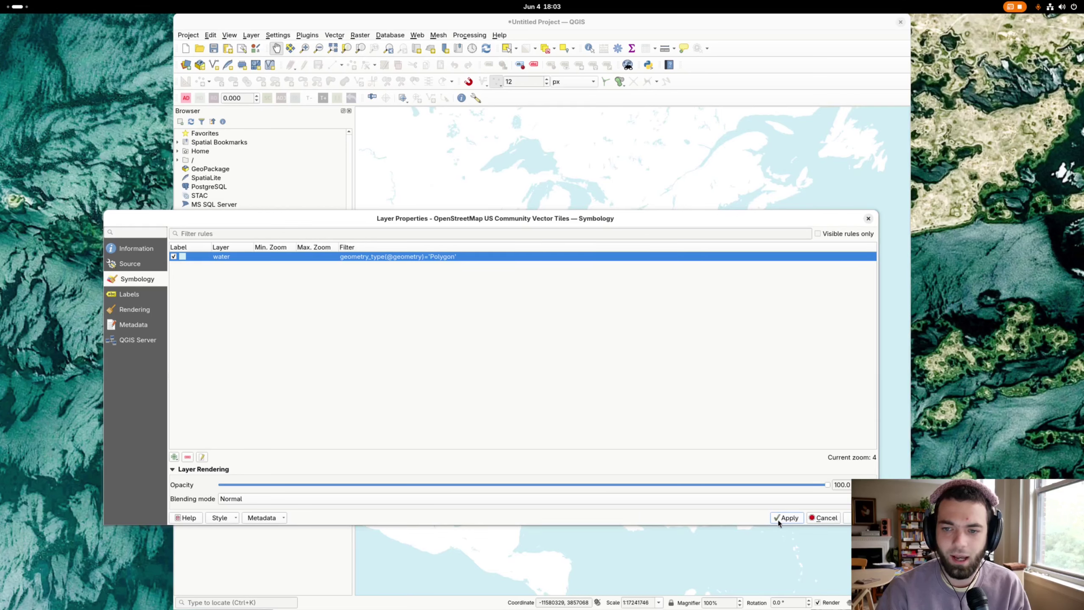
pyautogui.moveTo(634, 220); pyautogui.dragTo(690, 458)
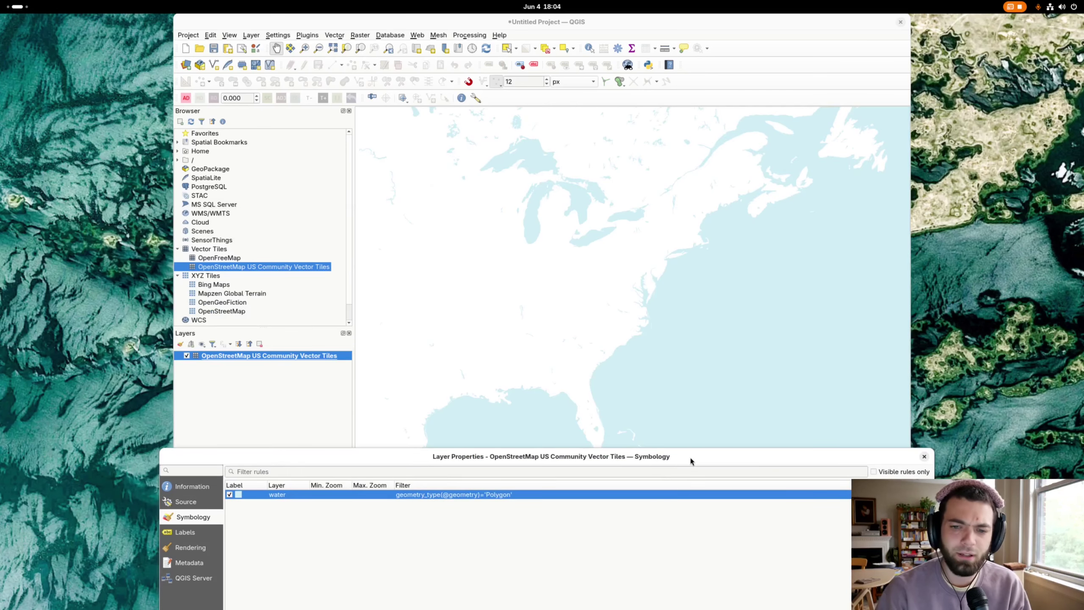
# - Clear the polygon geometry filter from the water rule and accept the layer properties
pyautogui.moveTo(690, 458); pyautogui.dragTo(659, 171)
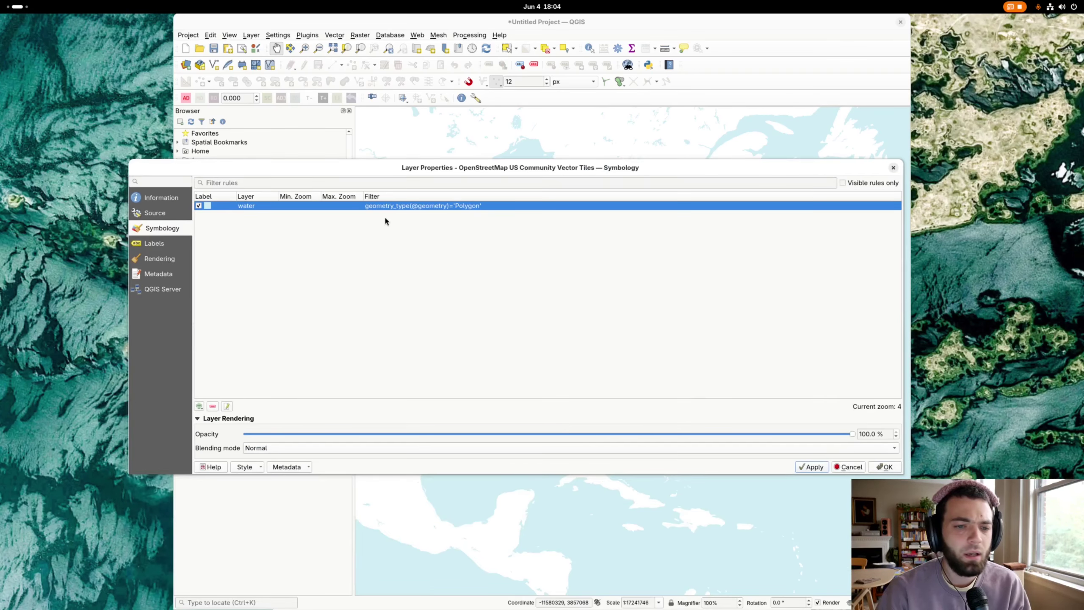
pyautogui.doubleClick(367, 206)
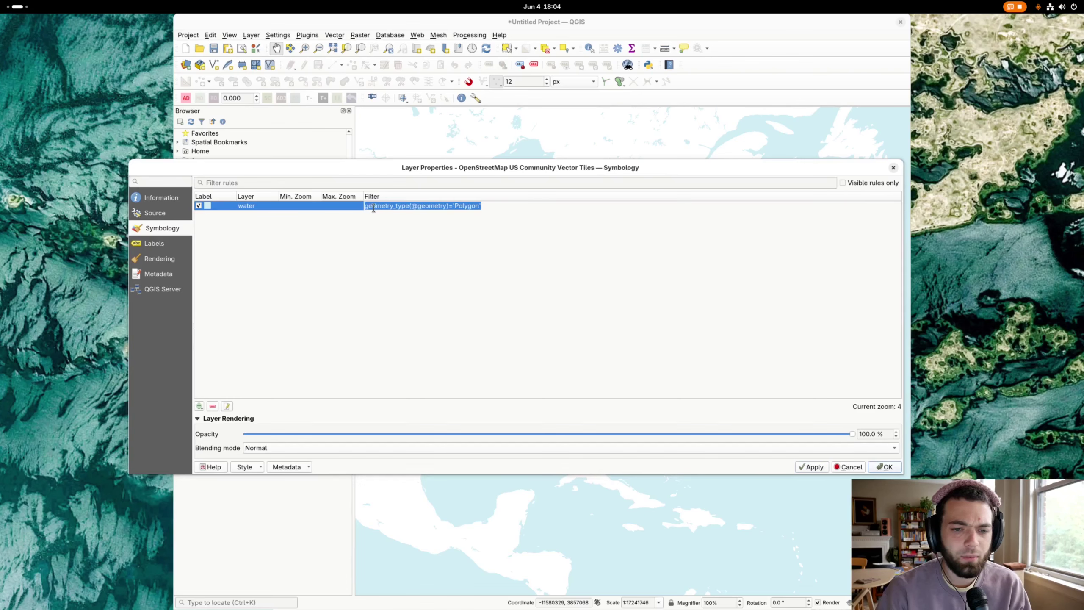
pyautogui.press('BackSpace')
pyautogui.press('Return')
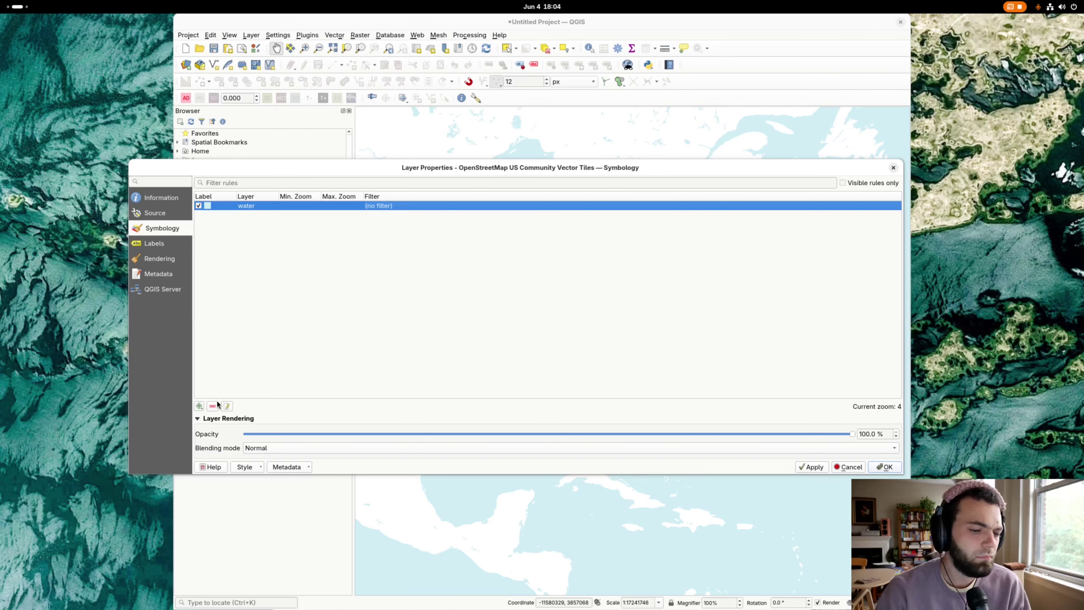
pyautogui.click(291, 321)
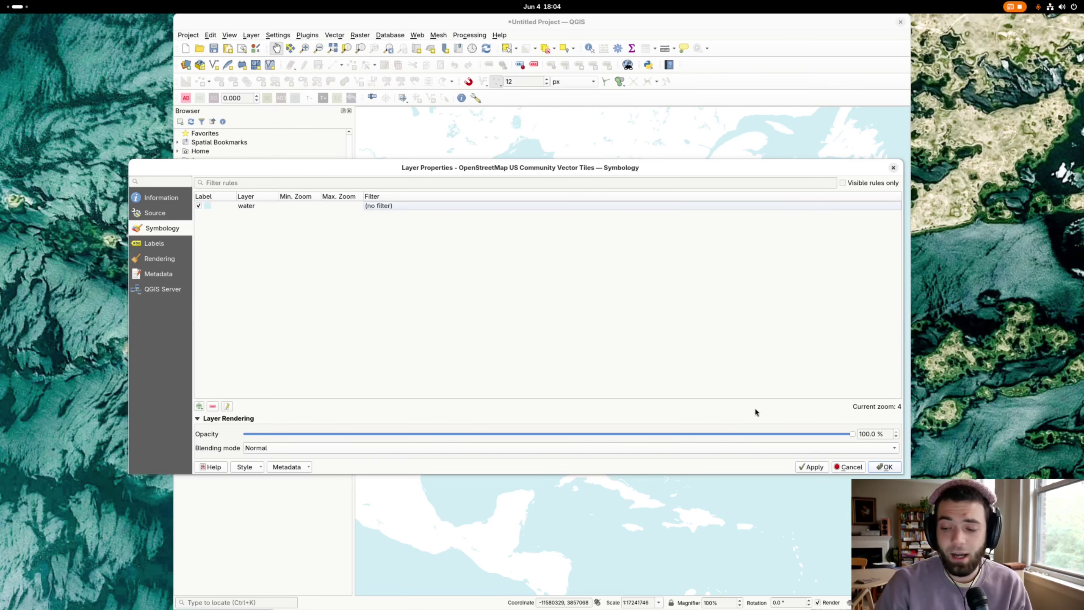
pyautogui.click(885, 466)
# - Examine the restyled water polygons on the map from the eastern United States coast down to individual rivers
pyautogui.scroll(1, 597, 346)
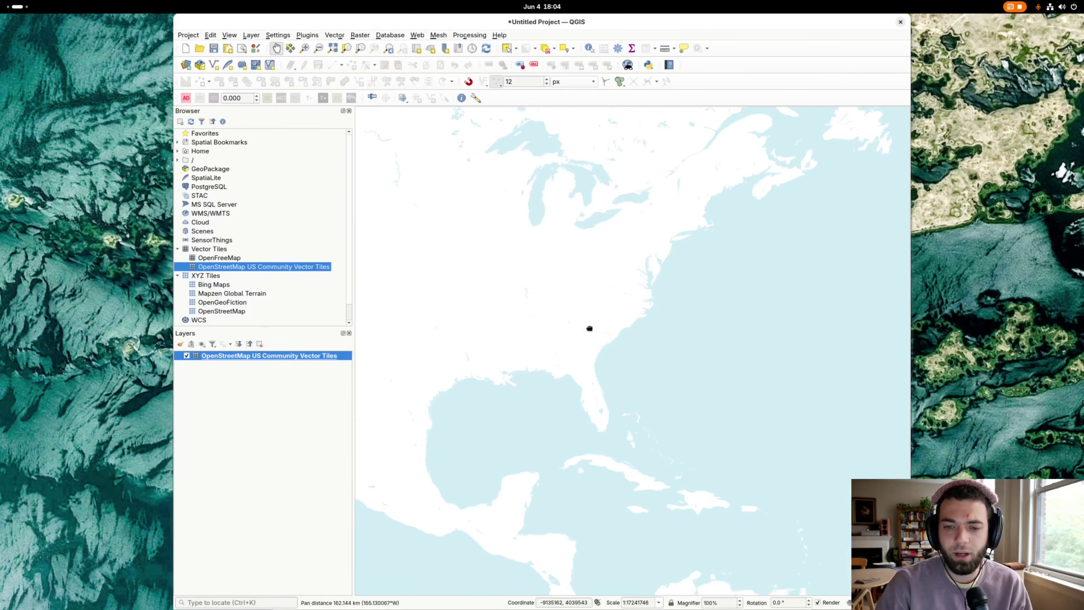
pyautogui.scroll(4, 648, 307)
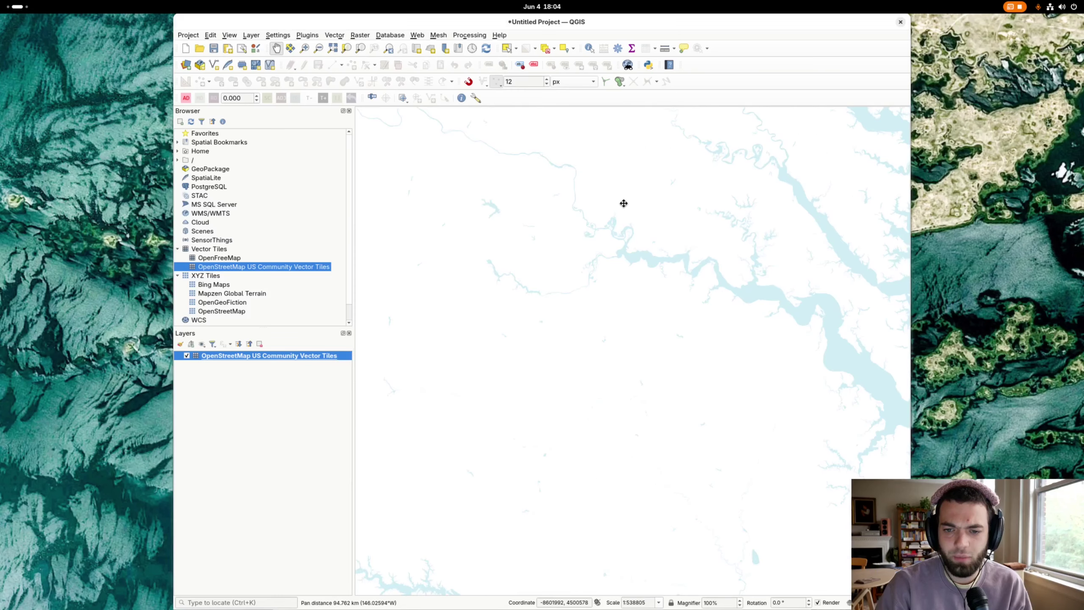
pyautogui.scroll(2, 604, 307)
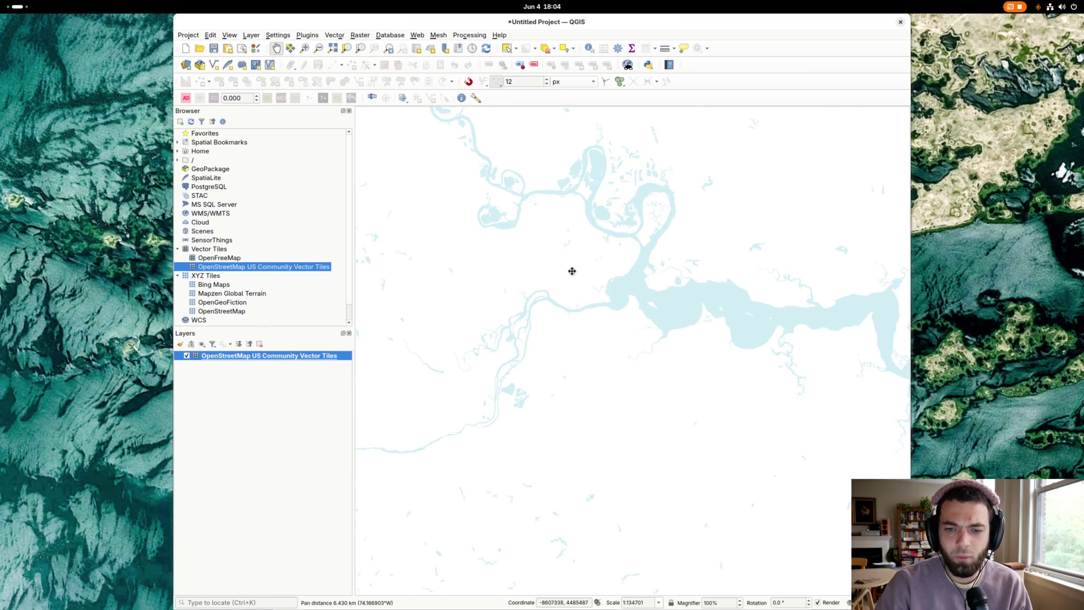
pyautogui.moveTo(576, 259); pyautogui.dragTo(625, 189)
pyautogui.scroll(2, 656, 458)
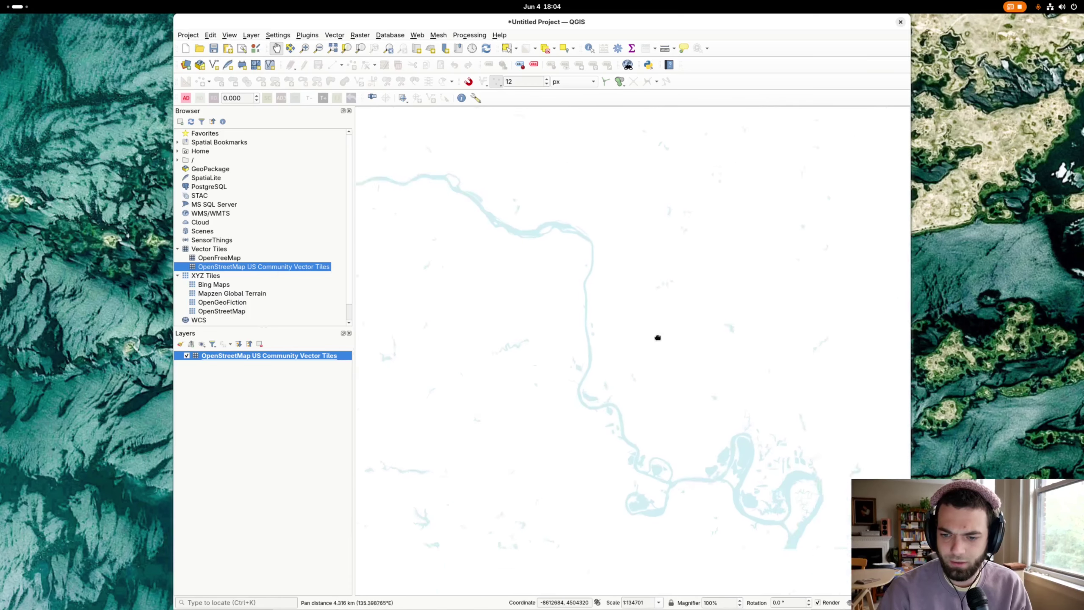
pyautogui.scroll(-3, 562, 375)
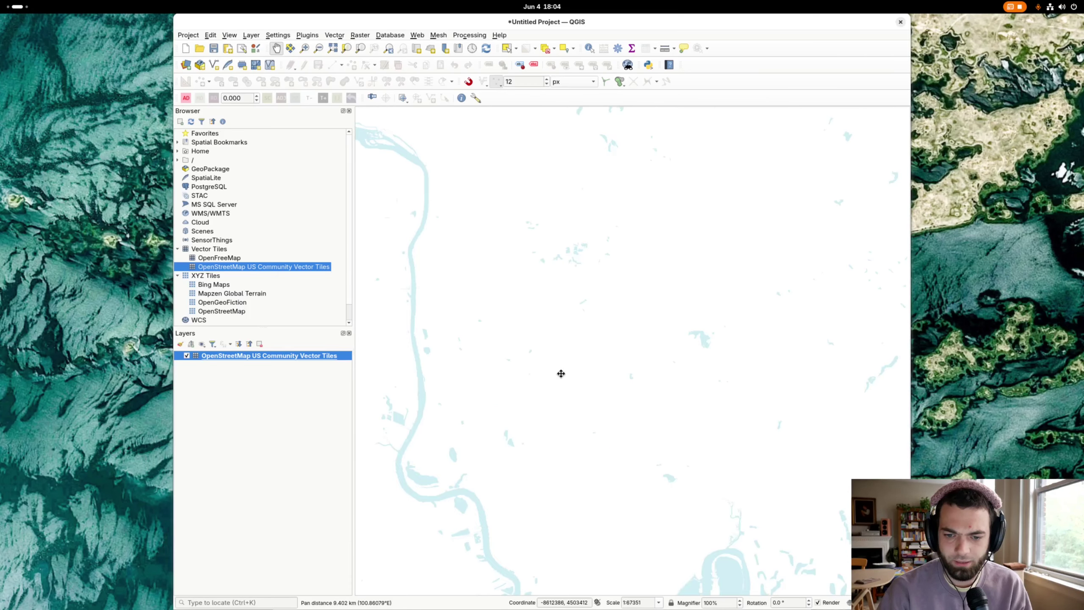
pyautogui.moveTo(563, 385); pyautogui.dragTo(588, 363)
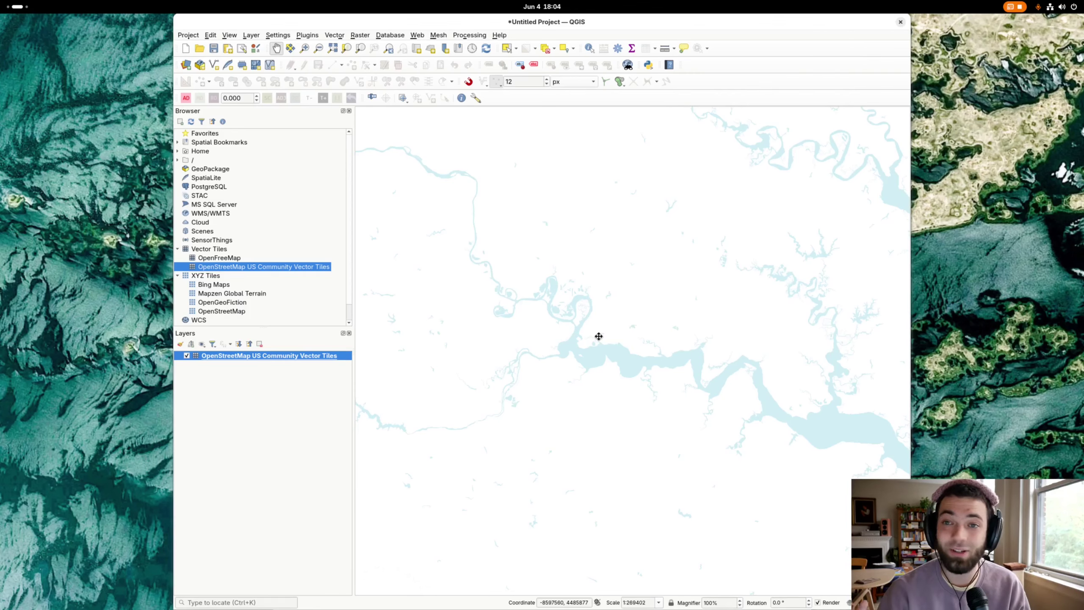
# - Switch to the web browser and open the schema page of the OpenMapTiles site to review its list of layers
pyautogui.press('super')
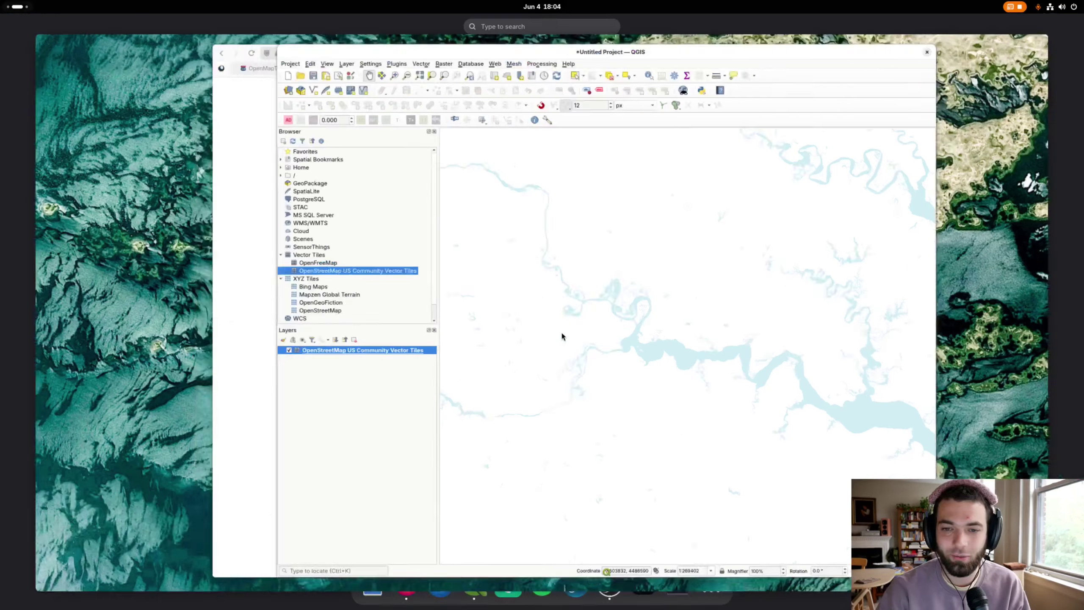
pyautogui.click(361, 310)
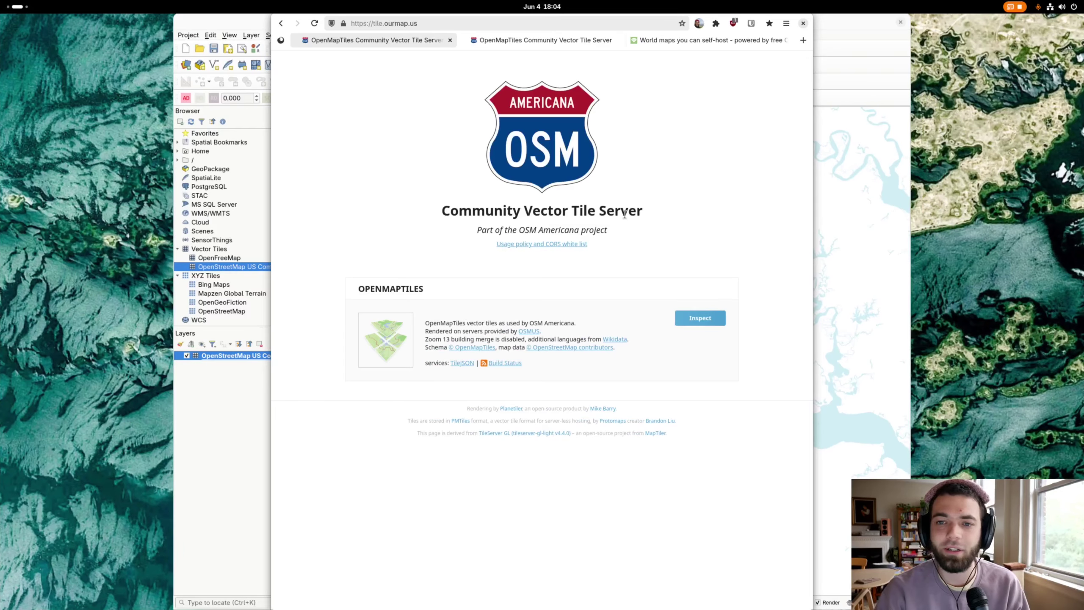
pyautogui.click(679, 42)
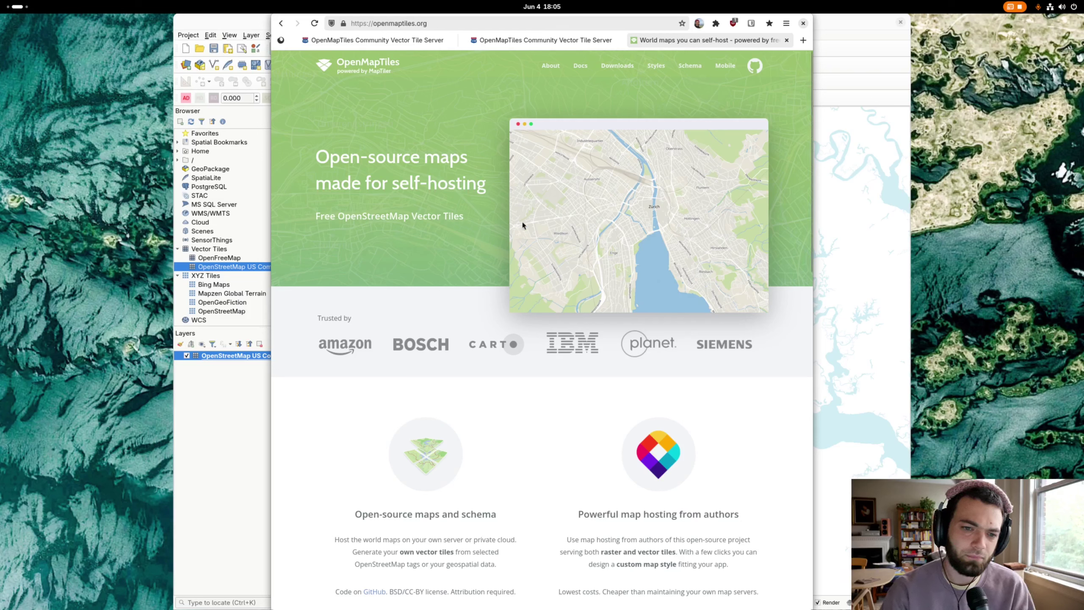
pyautogui.click(692, 66)
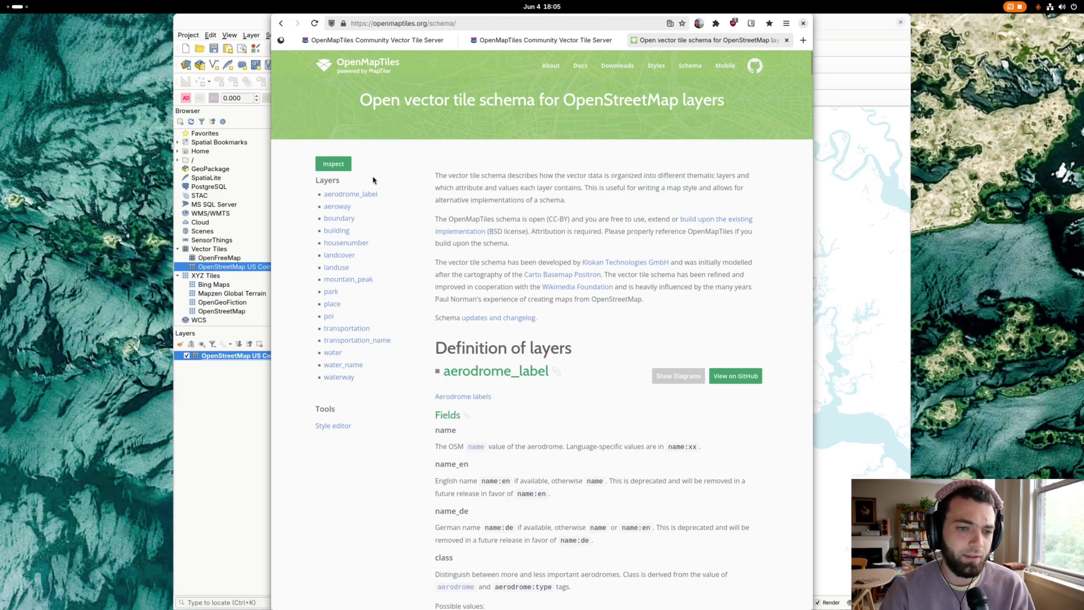
pyautogui.moveTo(372, 176); pyautogui.dragTo(382, 376)
pyautogui.click(382, 388)
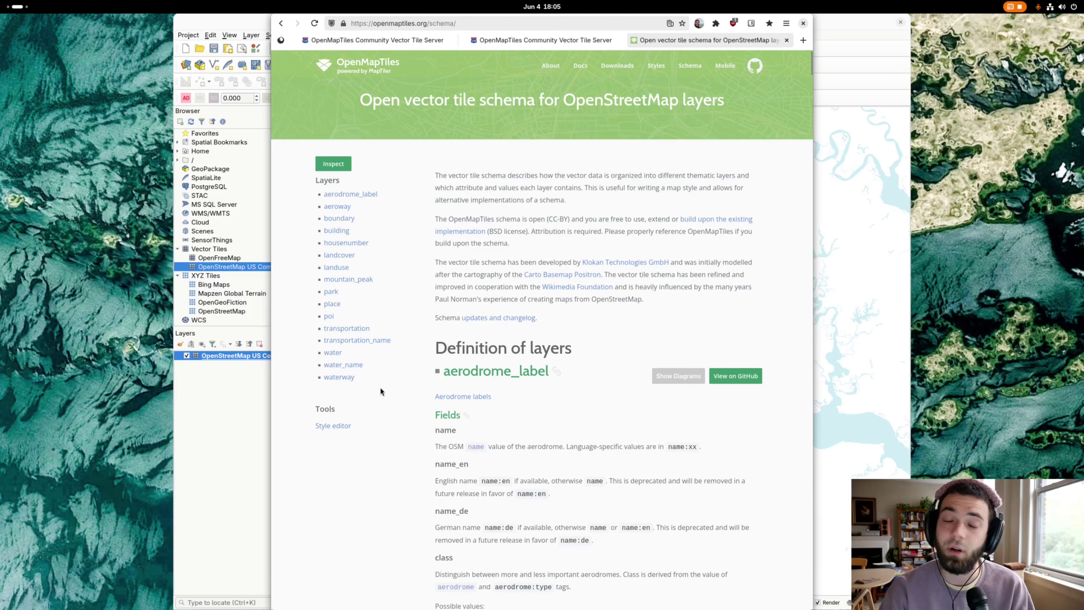
# - Open the schema's water layer entry and examine its description and the possible values of its class field
pyautogui.click(336, 358)
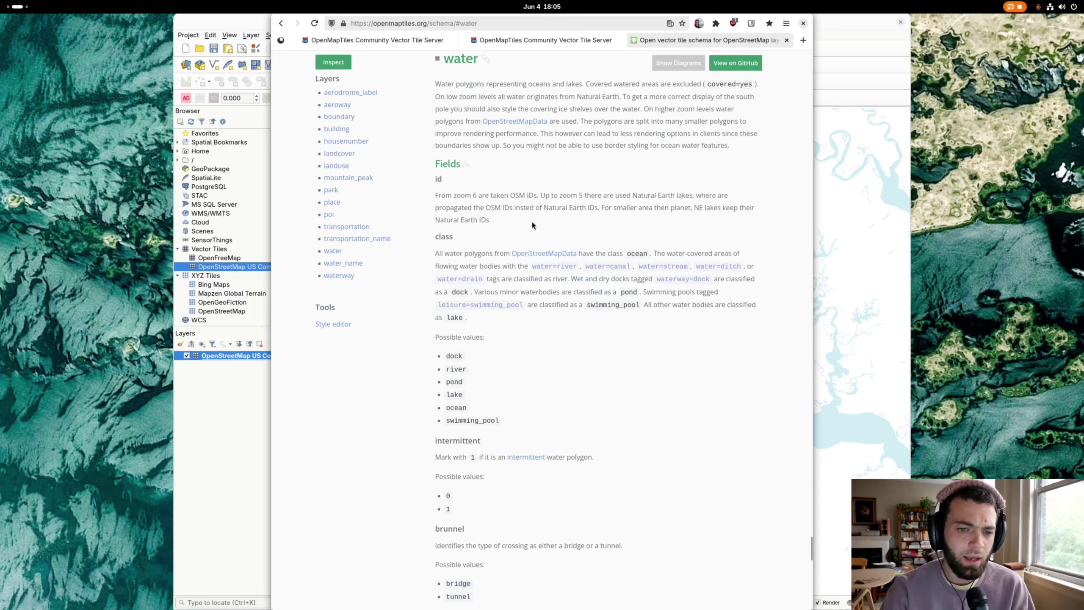
pyautogui.moveTo(485, 253); pyautogui.dragTo(525, 344)
pyautogui.click(497, 321)
pyautogui.click(526, 424)
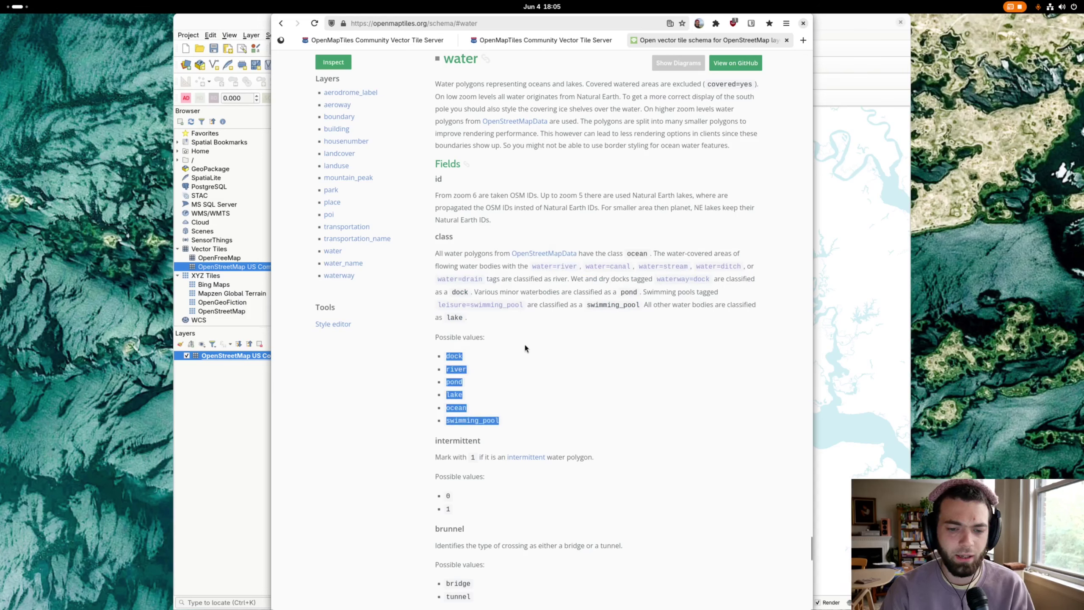
pyautogui.click(524, 344)
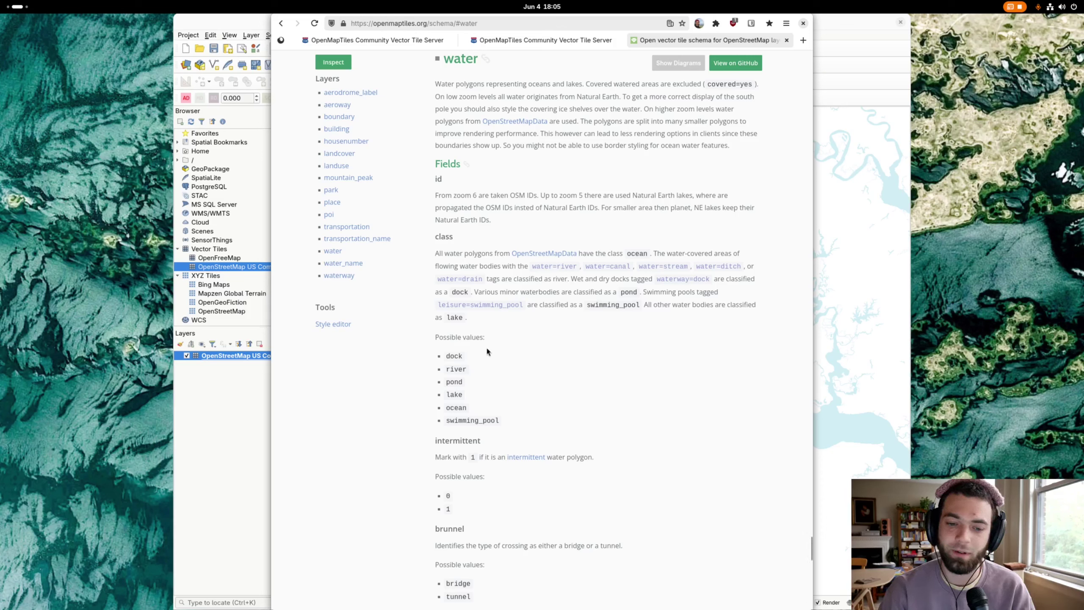
pyautogui.moveTo(486, 345); pyautogui.dragTo(521, 350)
pyautogui.click(520, 418)
pyautogui.click(522, 349)
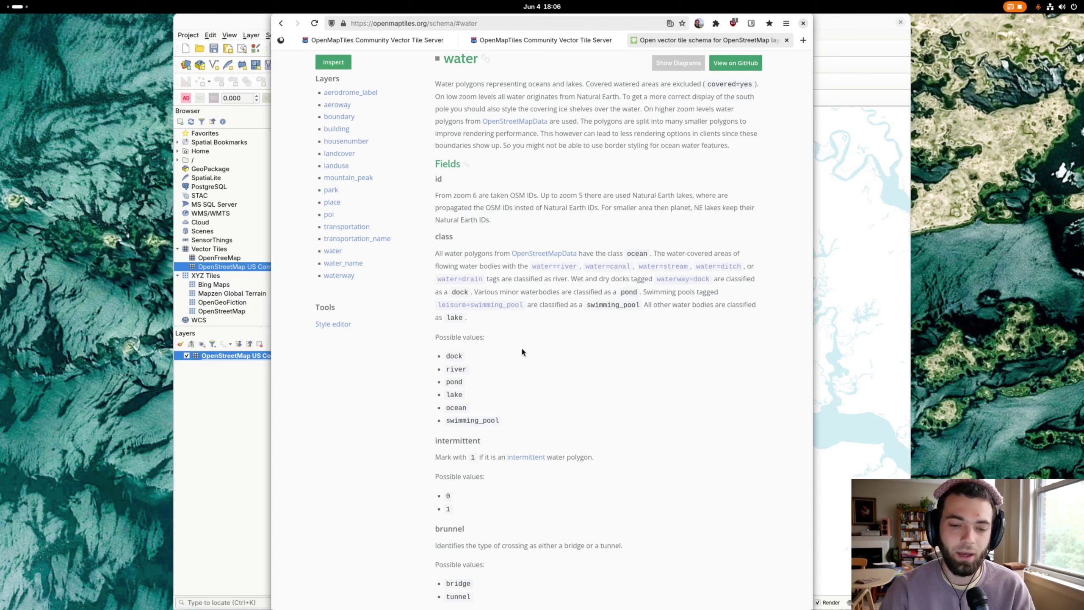
pyautogui.moveTo(518, 346); pyautogui.dragTo(528, 419)
pyautogui.click(528, 419)
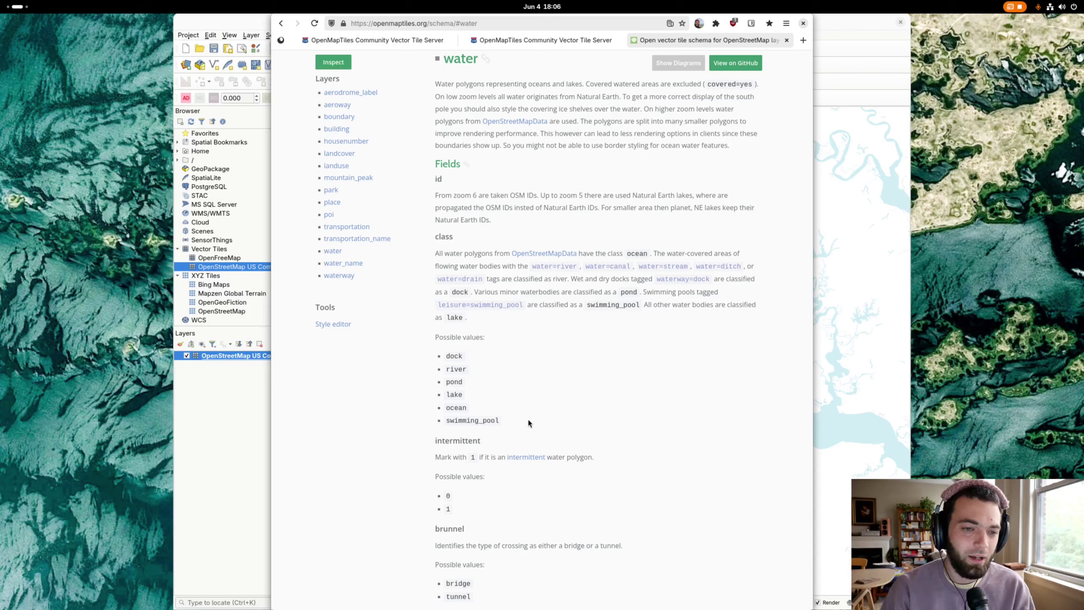
# - Open the schema's building layer entry and review its description and render height fields
pyautogui.click(337, 129)
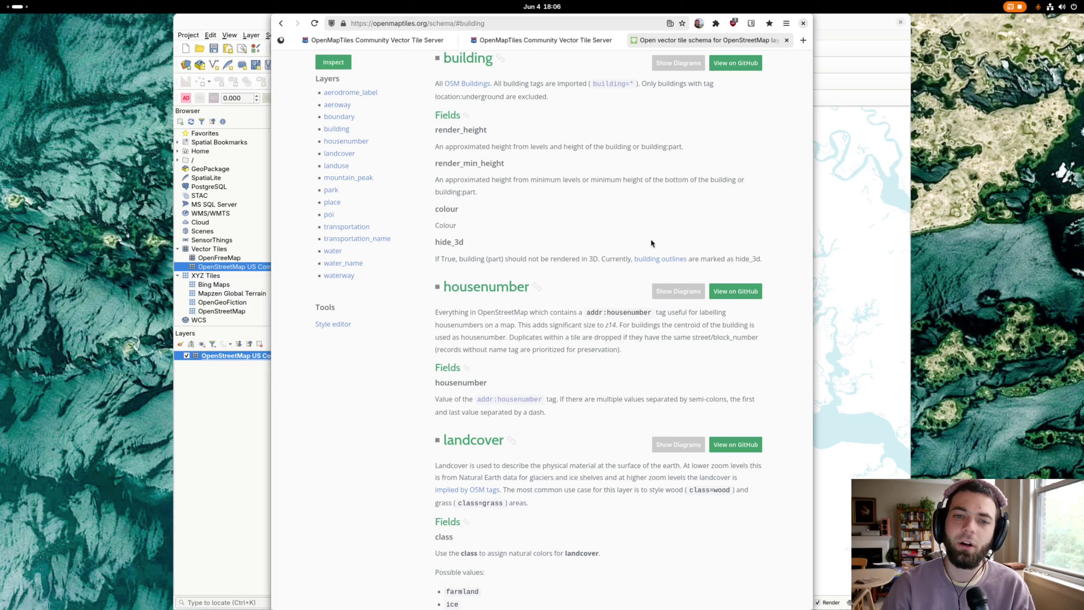
pyautogui.moveTo(435, 146); pyautogui.dragTo(532, 153)
pyautogui.click(531, 153)
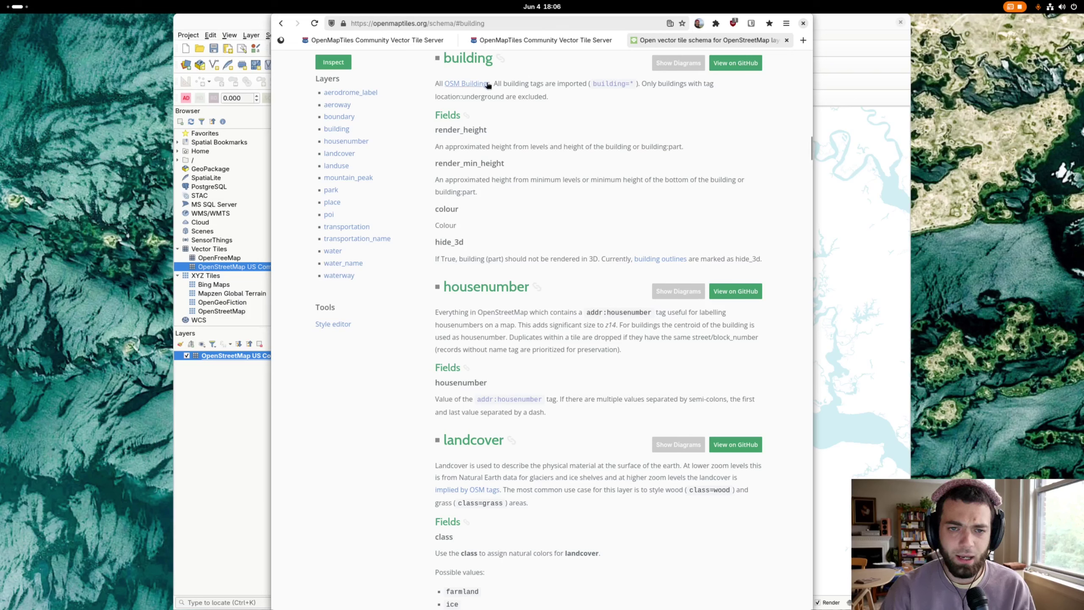
# - Switch back to QGIS and add a new Fill rule to the symbology of the OpenStreetMap US Community Vector Tiles layer
pyautogui.click(246, 29)
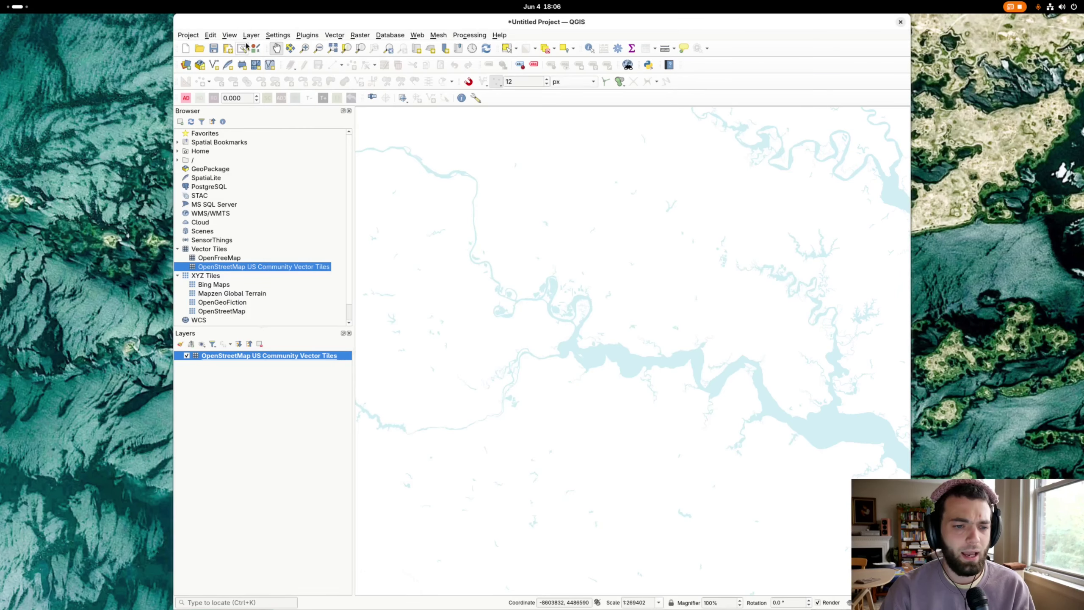
pyautogui.rightClick(279, 357)
pyautogui.click(323, 516)
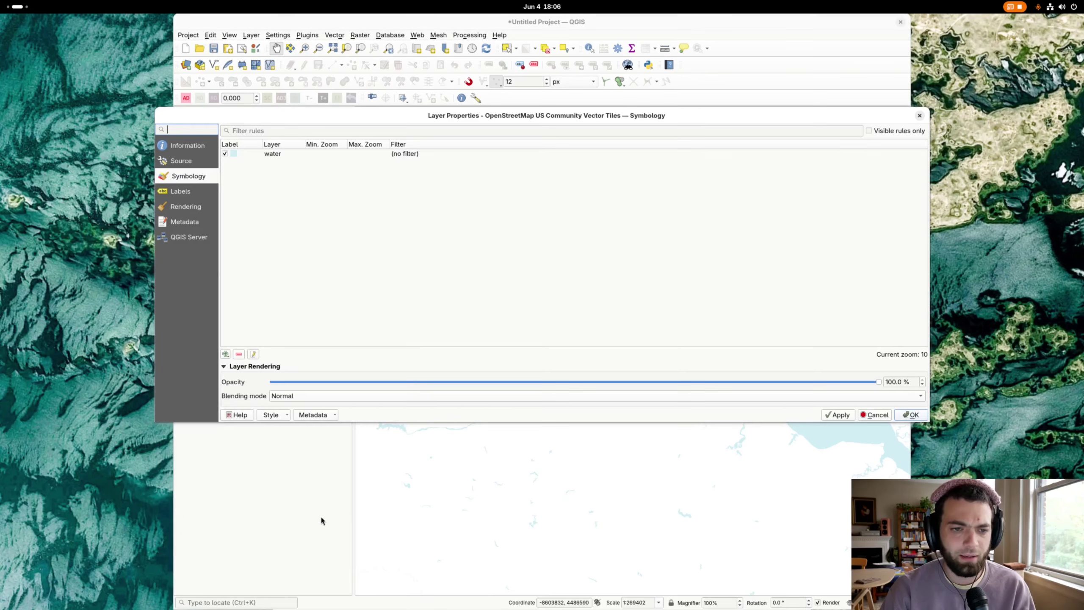
pyautogui.click(225, 353)
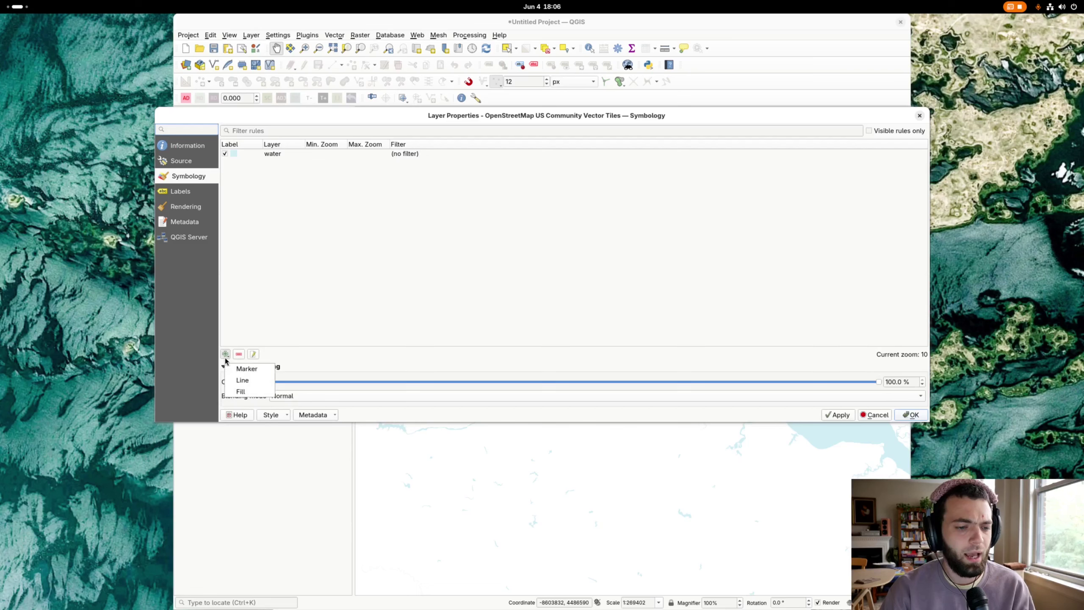
pyautogui.click(242, 392)
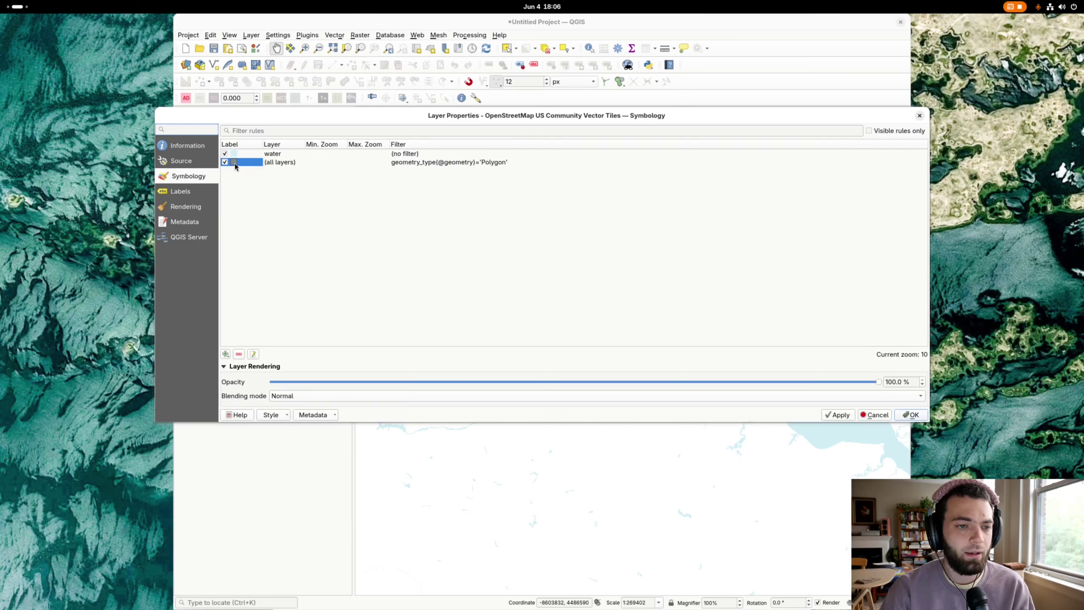
# - Set the new all-layers rule's fill color to a tan brown, #cfa656
pyautogui.doubleClick(234, 163)
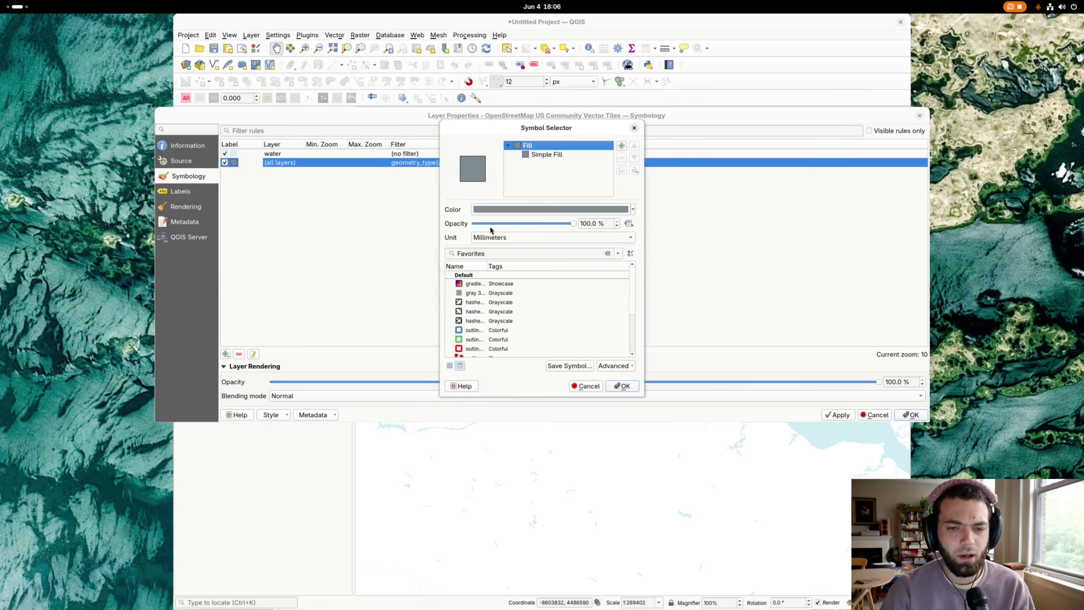
pyautogui.click(501, 210)
pyautogui.moveTo(494, 277); pyautogui.dragTo(448, 285)
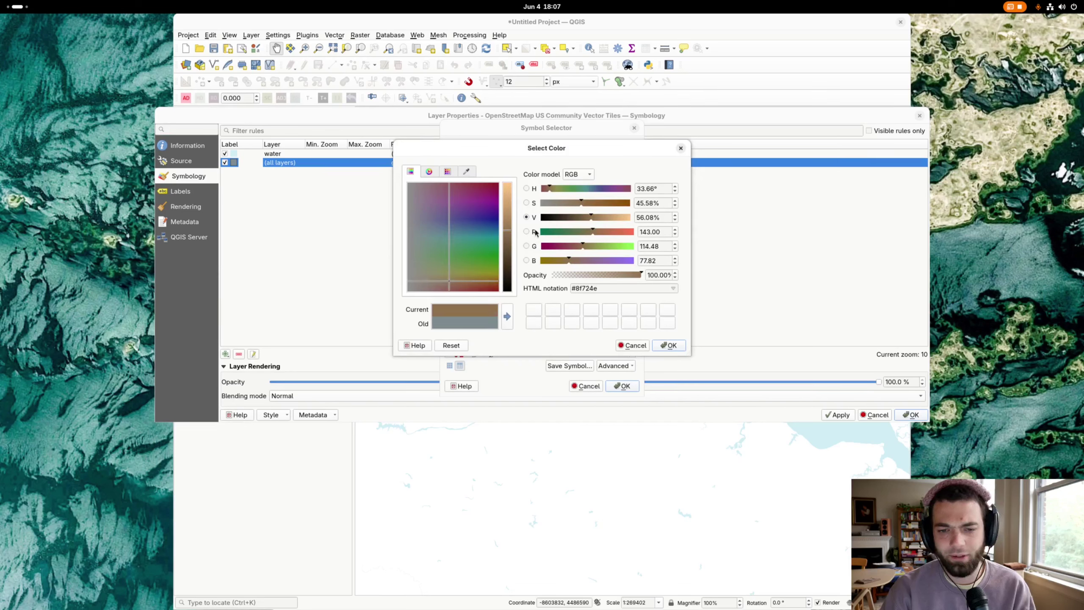
pyautogui.moveTo(508, 224); pyautogui.dragTo(509, 192)
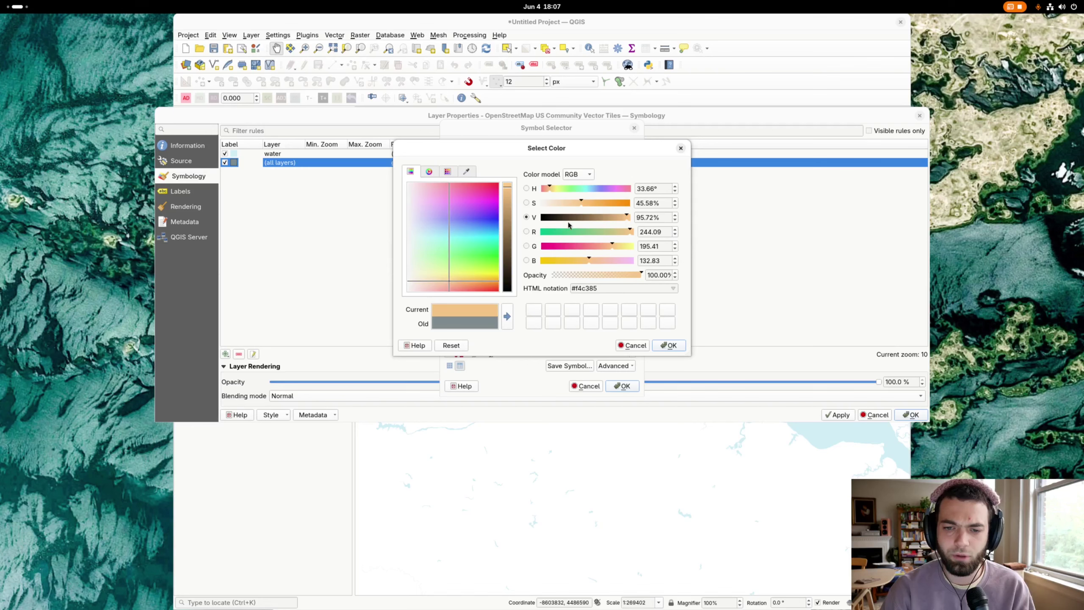
pyautogui.click(588, 204)
pyautogui.moveTo(588, 205); pyautogui.dragTo(584, 204)
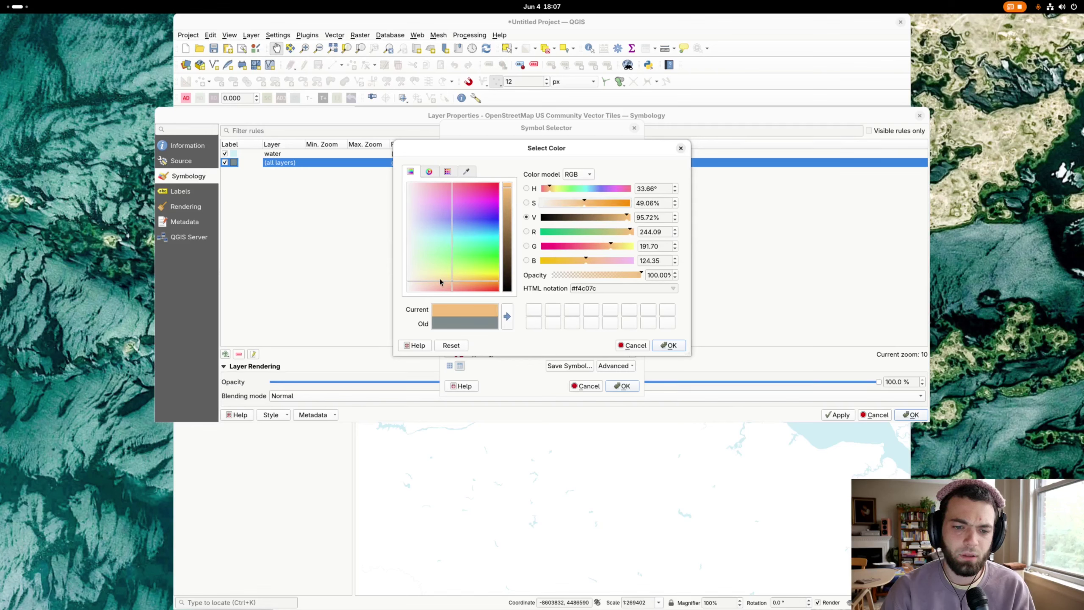
pyautogui.moveTo(440, 281); pyautogui.dragTo(461, 280)
pyautogui.click(507, 207)
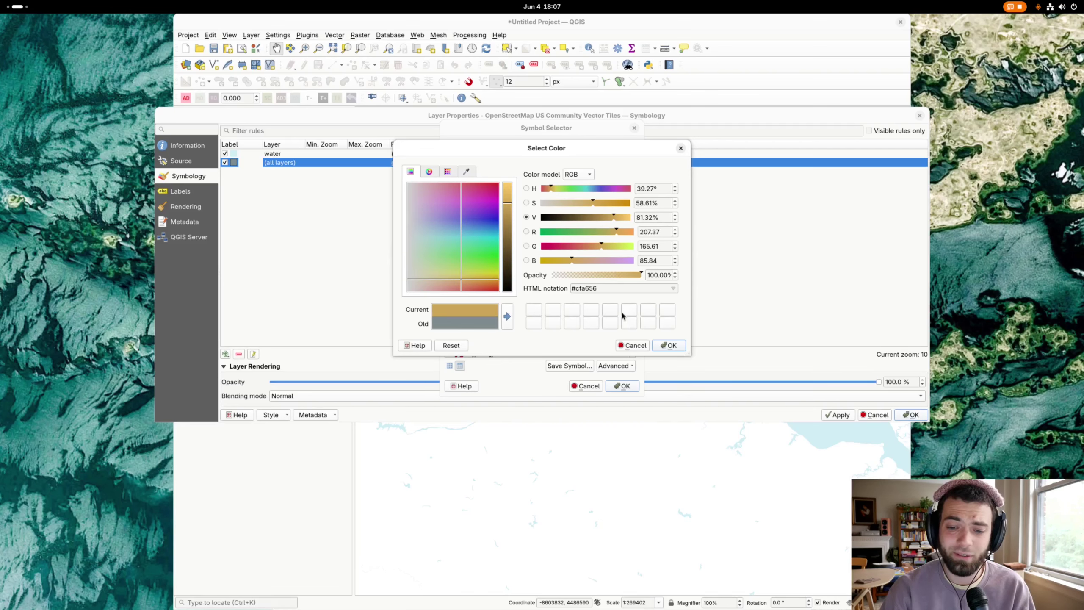
pyautogui.click(668, 345)
# - Remove the outline from the tan rule's simple fill by setting its stroke style to No Line, and accept the symbol
pyautogui.click(569, 155)
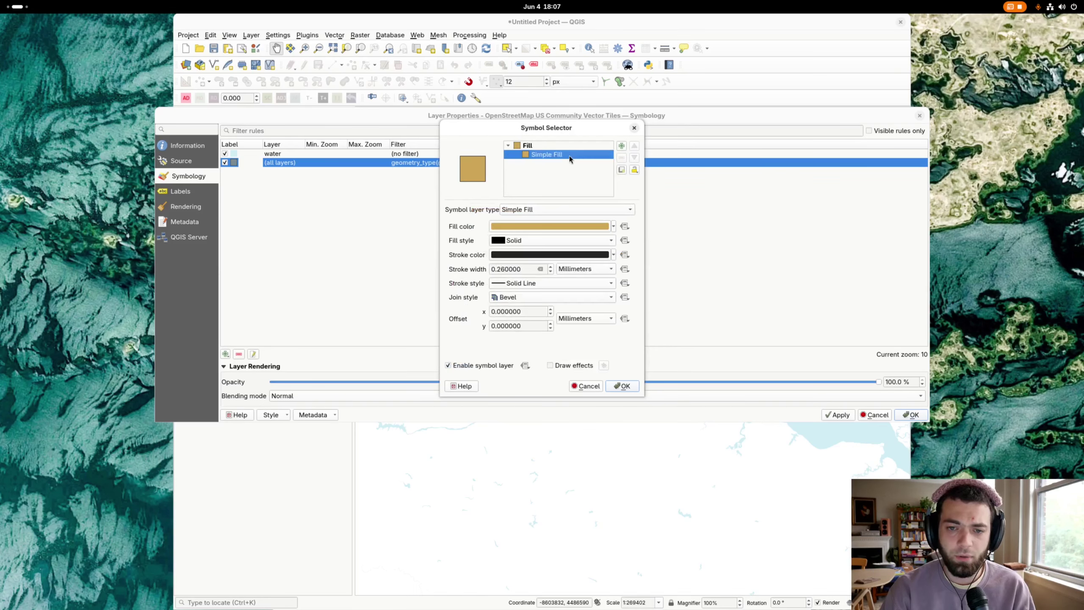
pyautogui.click(538, 285)
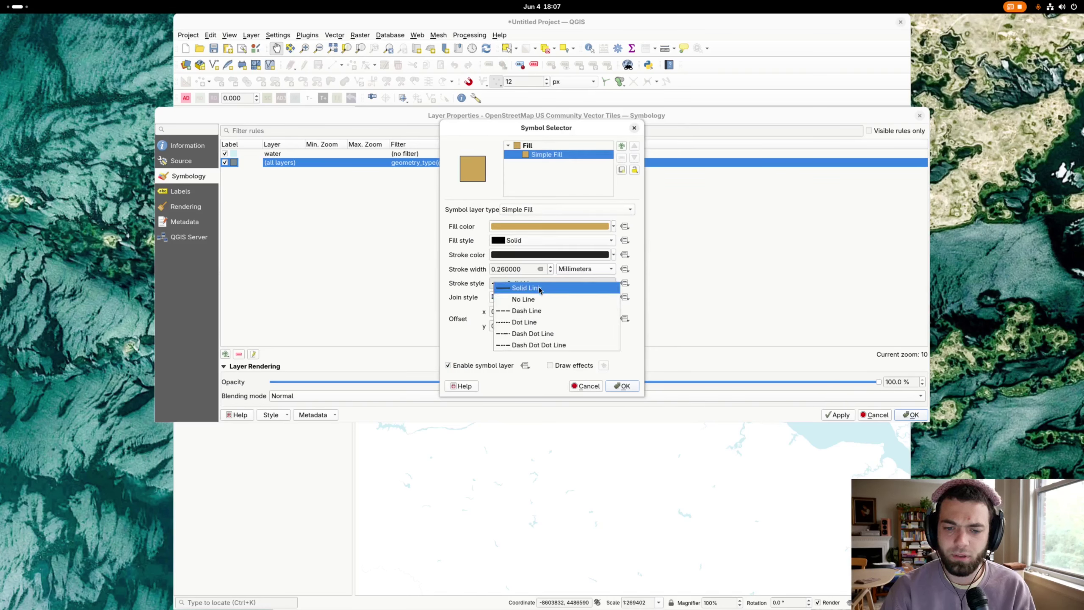
pyautogui.click(540, 302)
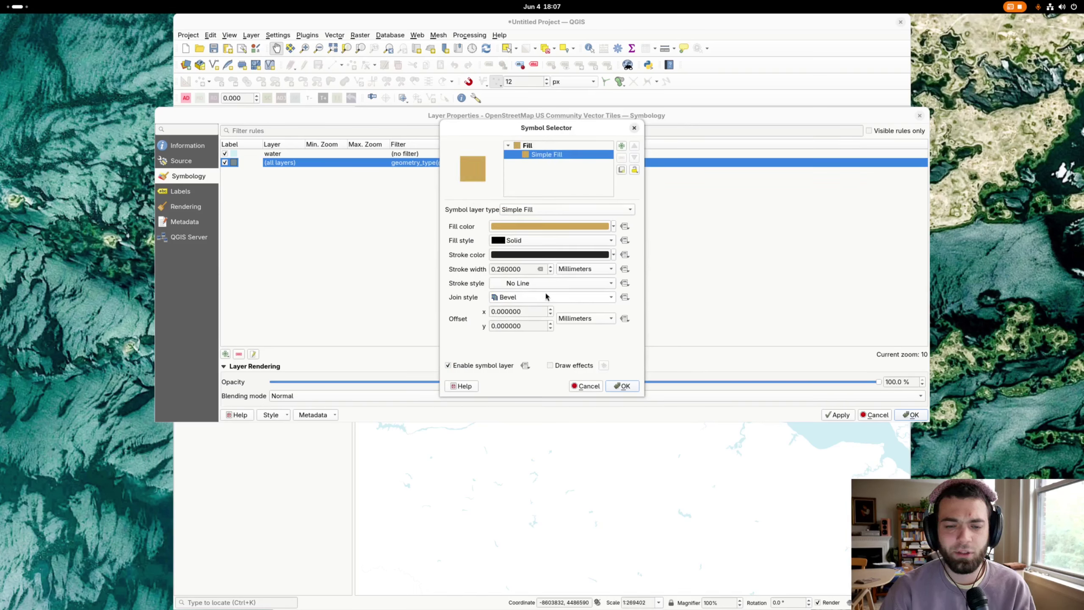
pyautogui.click(616, 387)
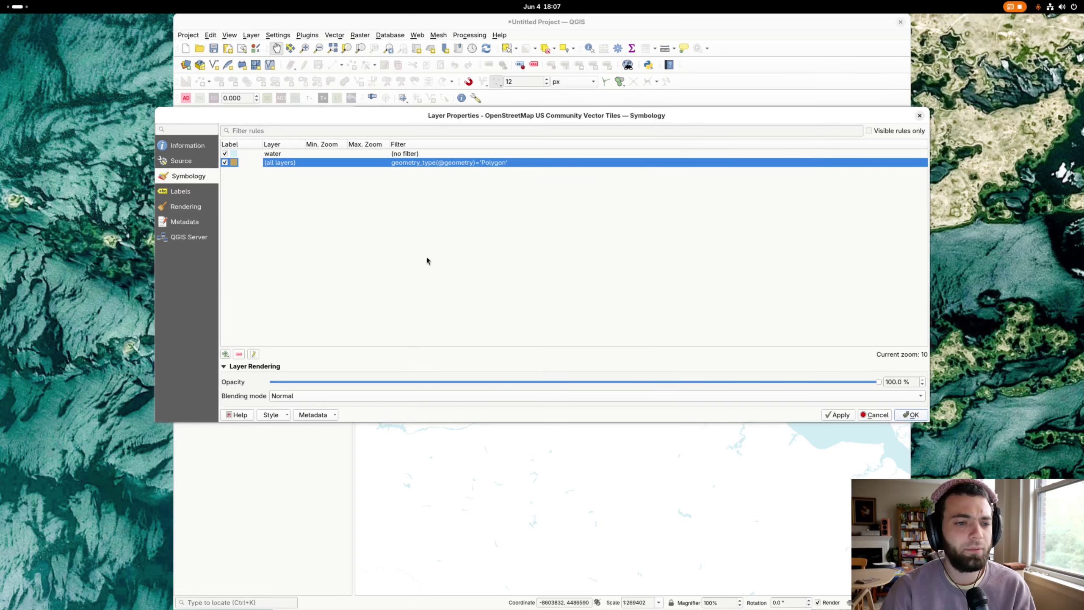
# - Assign the tan fill rule to the building layer, clear its polygon geometry filter, and accept the layer properties
pyautogui.doubleClick(269, 162)
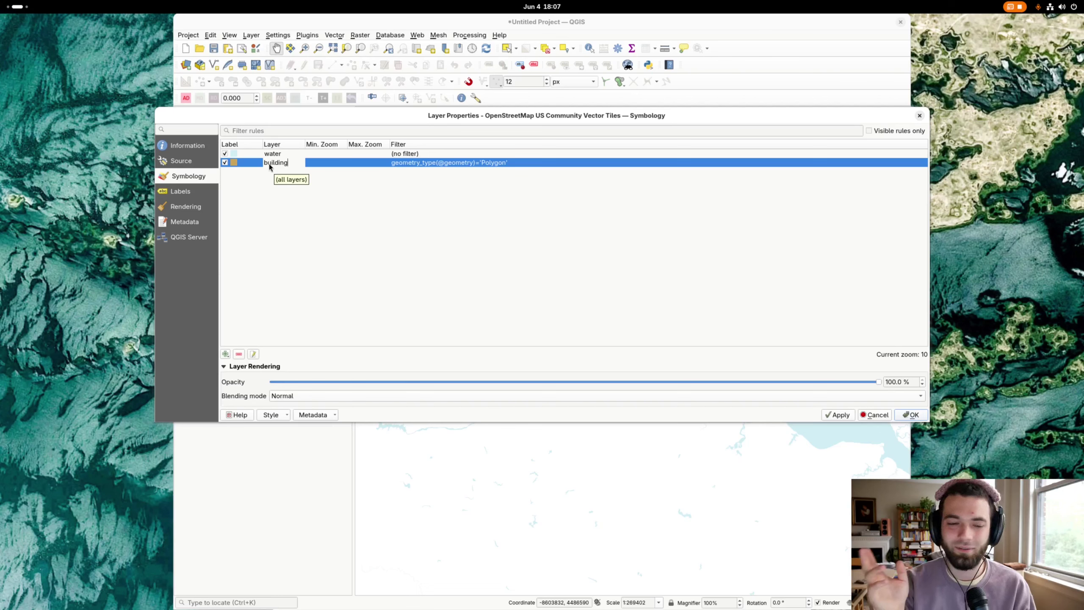
pyautogui.doubleClick(269, 164)
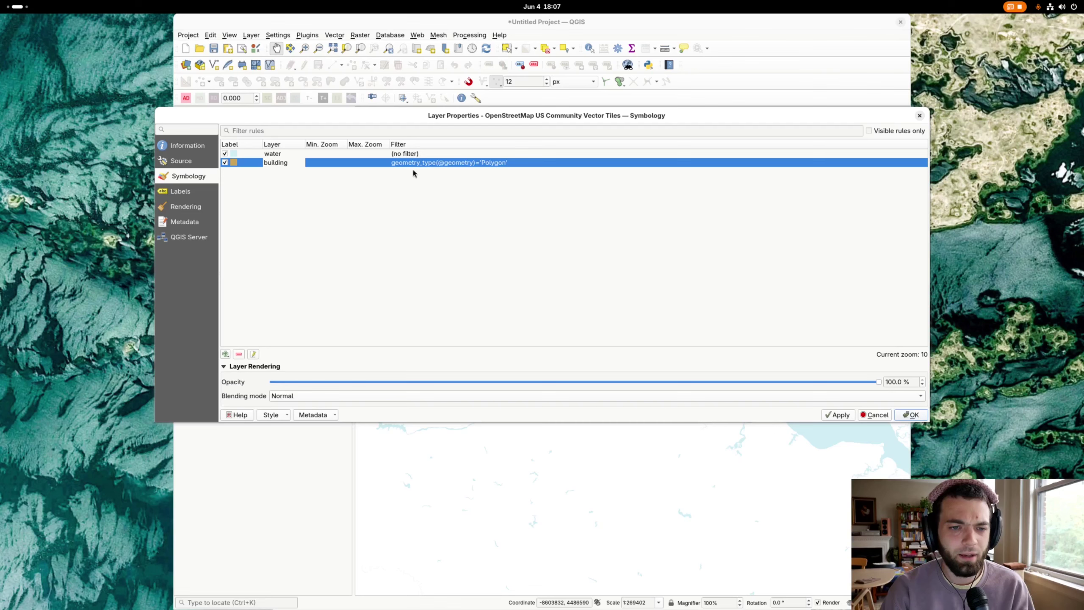
pyautogui.click(397, 165)
pyautogui.doubleClick(396, 164)
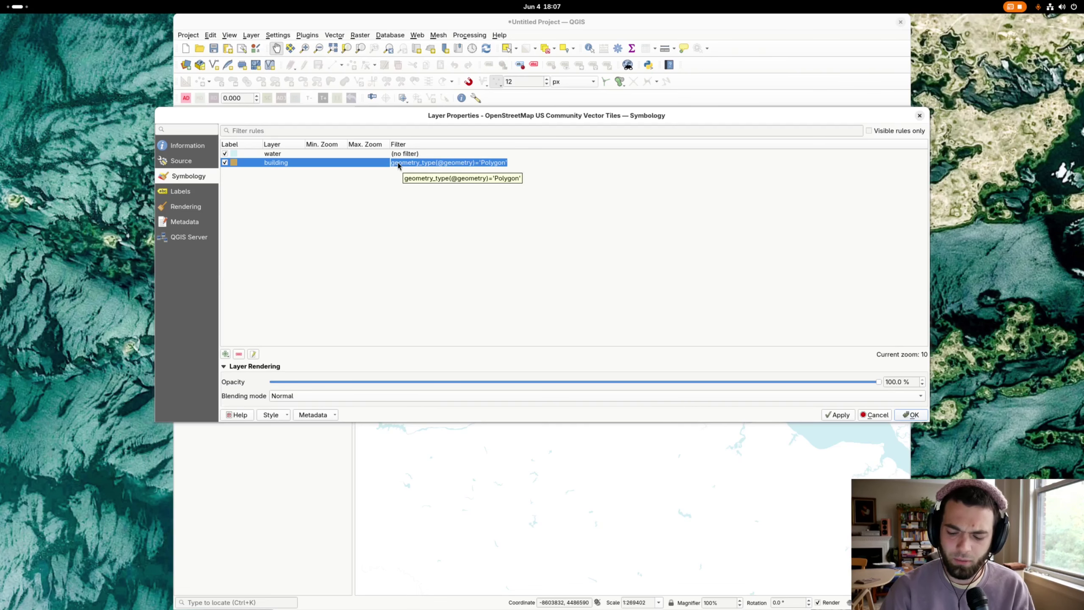
pyautogui.press('BackSpace')
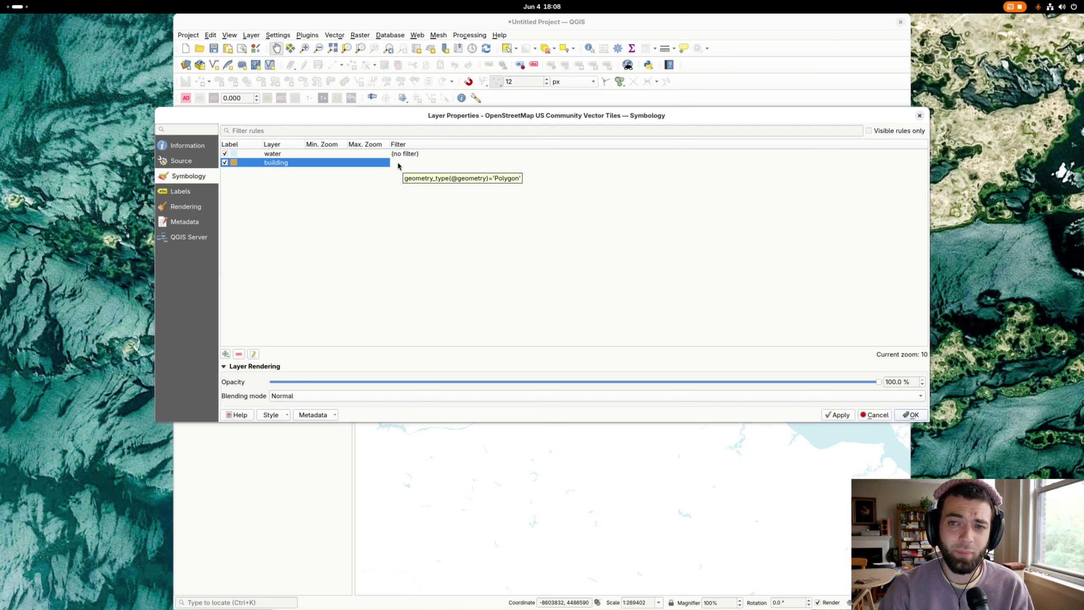
pyautogui.press('Return')
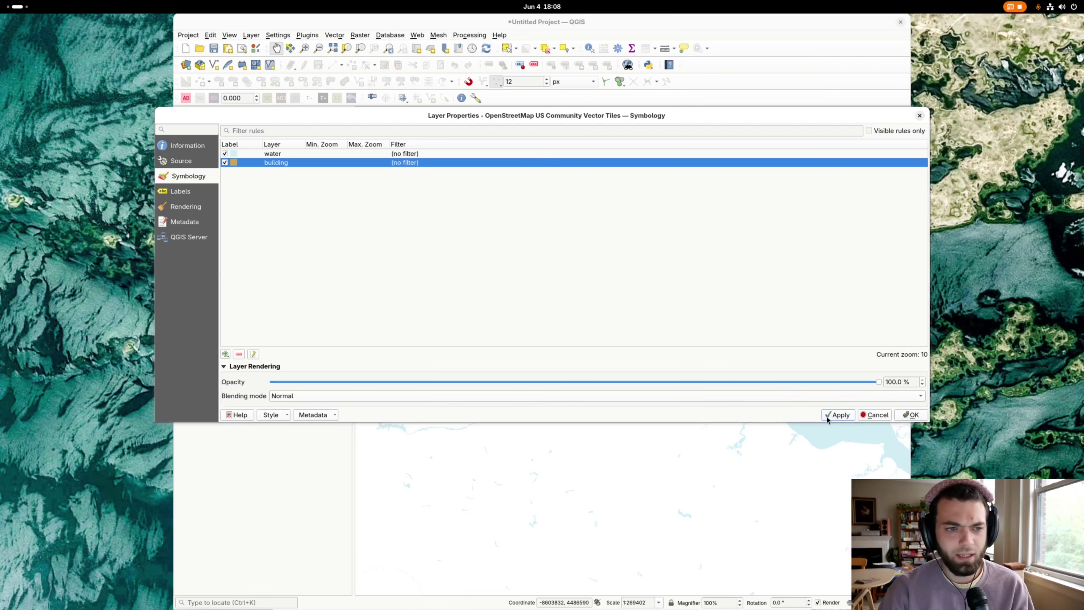
pyautogui.click(904, 416)
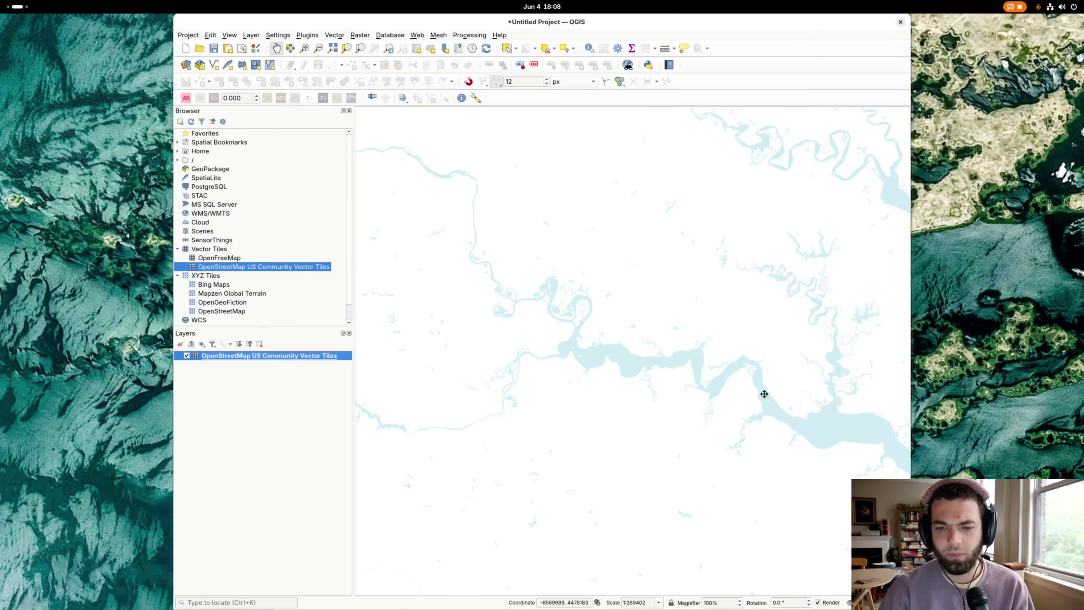
# - Examine the styled building footprints and water on the map at several scales, following the river to the built-up area
pyautogui.scroll(-3, 622, 370)
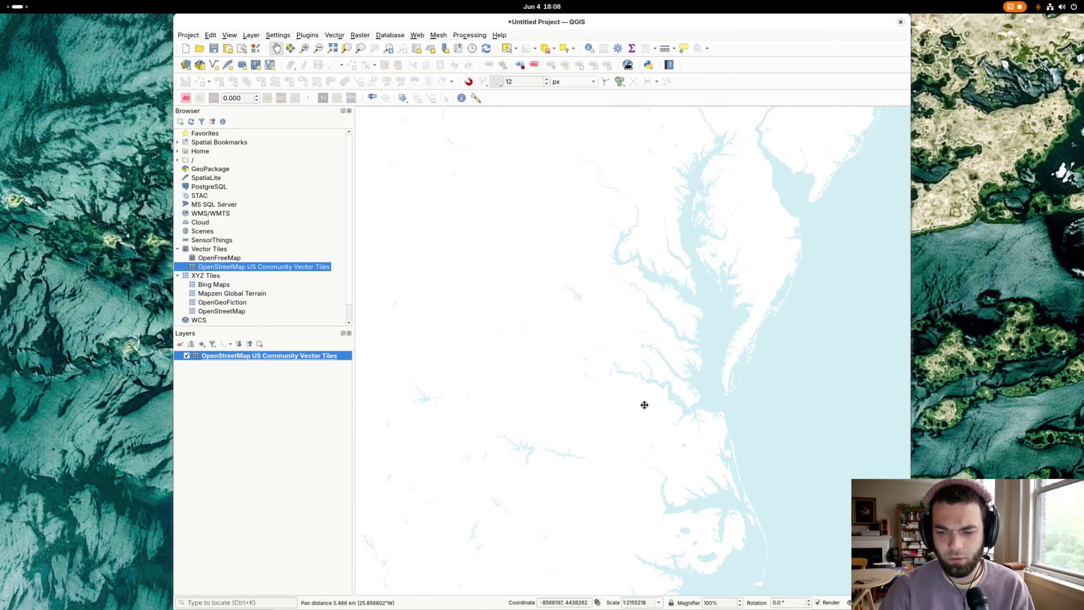
pyautogui.scroll(4, 622, 375)
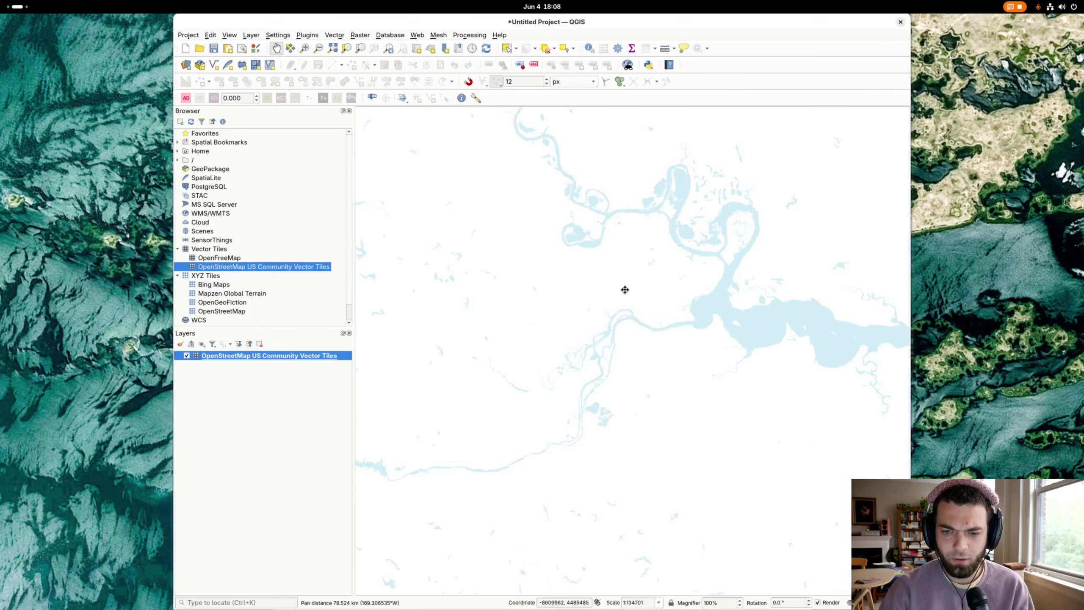
pyautogui.scroll(2, 625, 289)
pyautogui.moveTo(528, 220); pyautogui.dragTo(621, 300)
pyautogui.moveTo(496, 308); pyautogui.dragTo(579, 342)
pyautogui.moveTo(550, 201); pyautogui.dragTo(560, 345)
pyautogui.moveTo(528, 168); pyautogui.dragTo(547, 340)
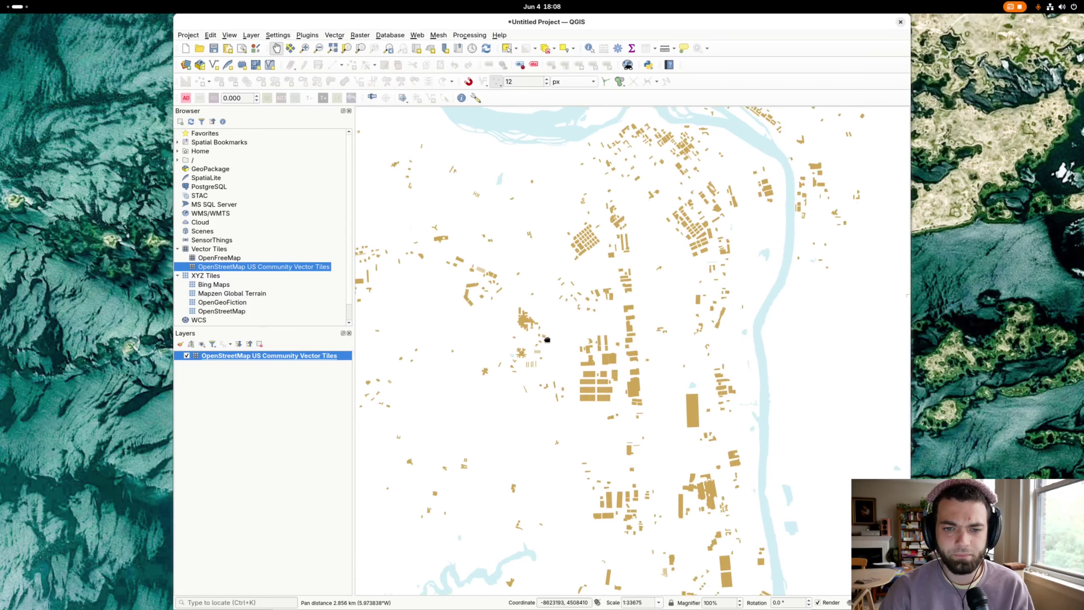
pyautogui.moveTo(537, 218); pyautogui.dragTo(557, 274)
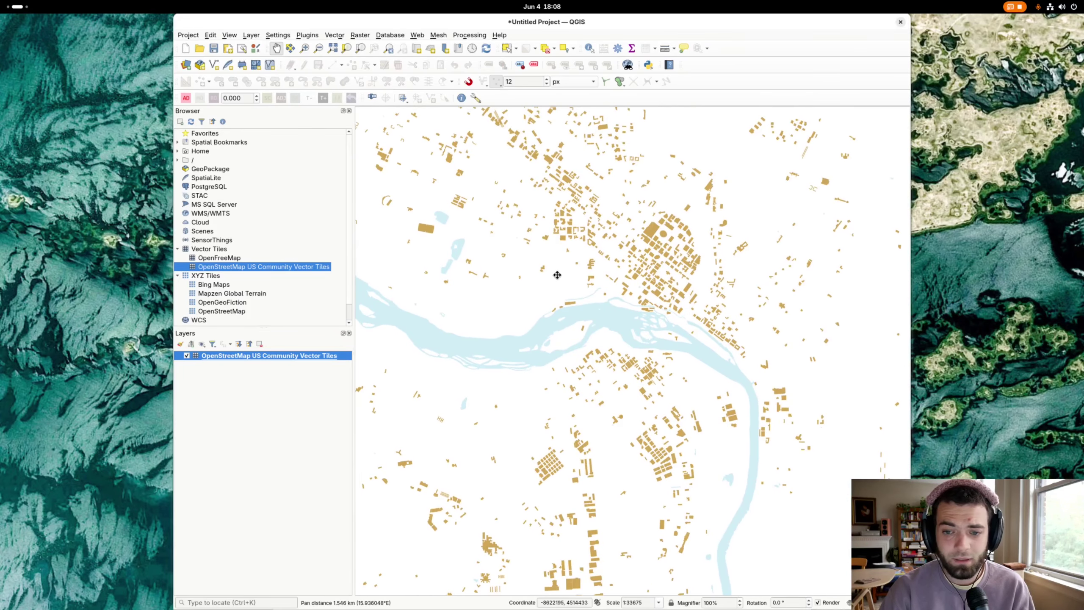
pyautogui.moveTo(581, 207); pyautogui.dragTo(600, 258)
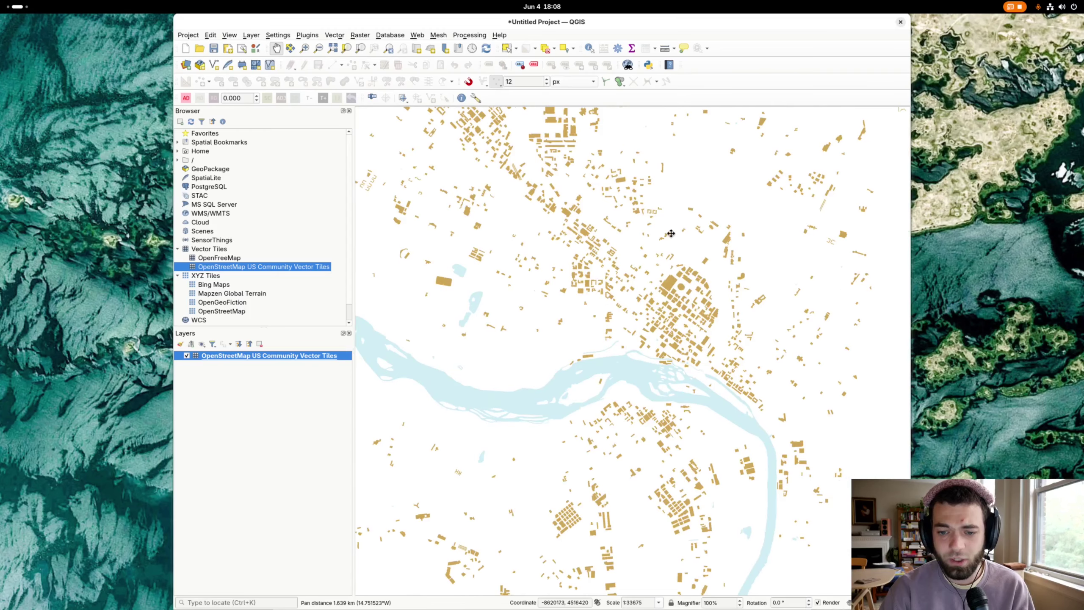
pyautogui.moveTo(670, 233); pyautogui.dragTo(660, 247)
pyautogui.scroll(2, 621, 331)
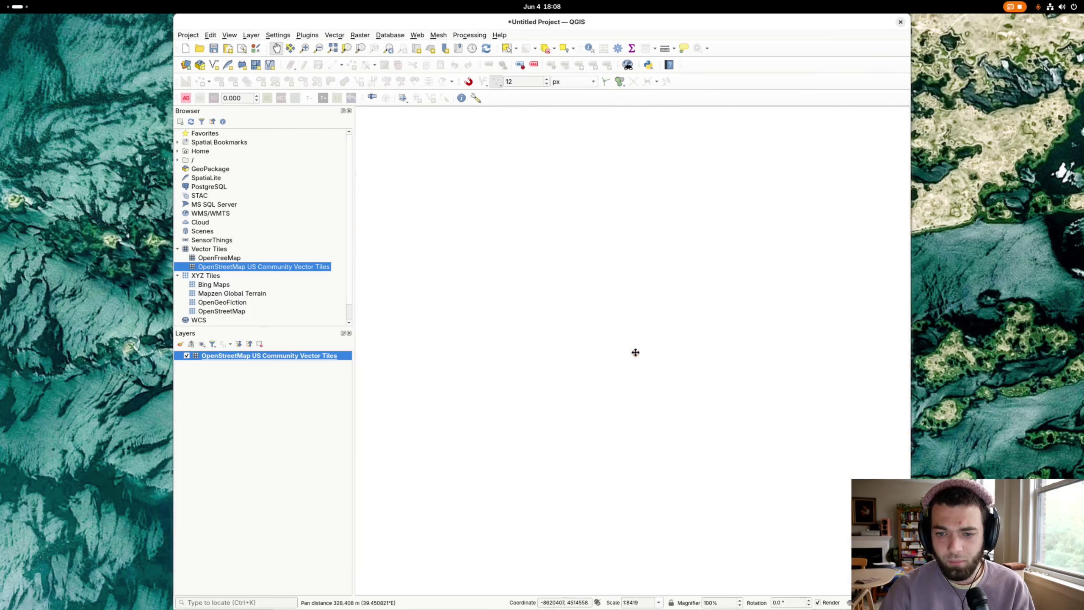
pyautogui.moveTo(537, 326); pyautogui.dragTo(590, 315)
pyautogui.scroll(-2, 590, 315)
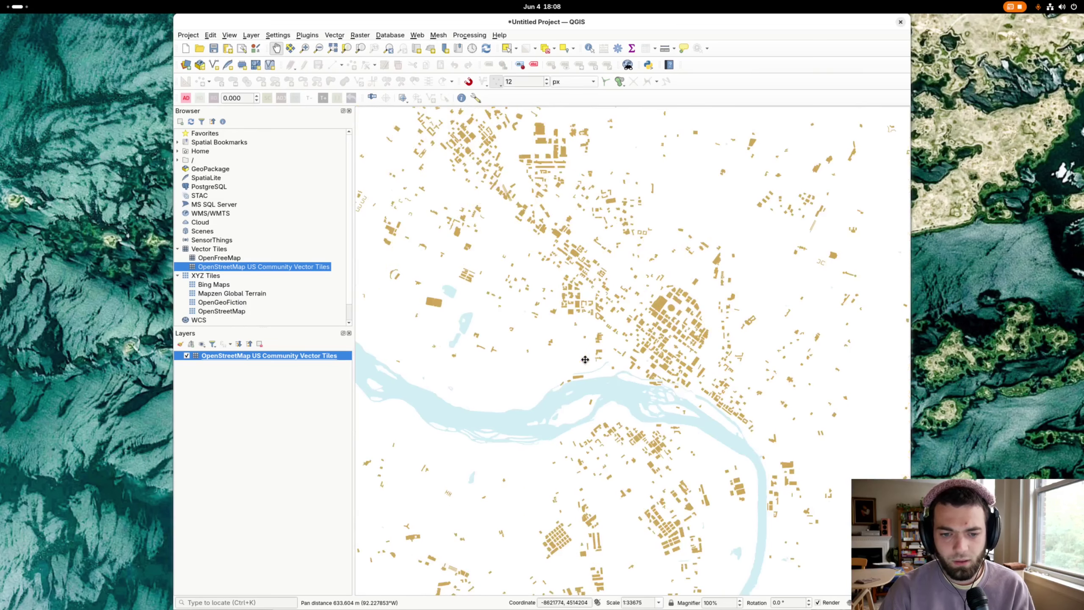
pyautogui.moveTo(585, 359); pyautogui.dragTo(581, 367)
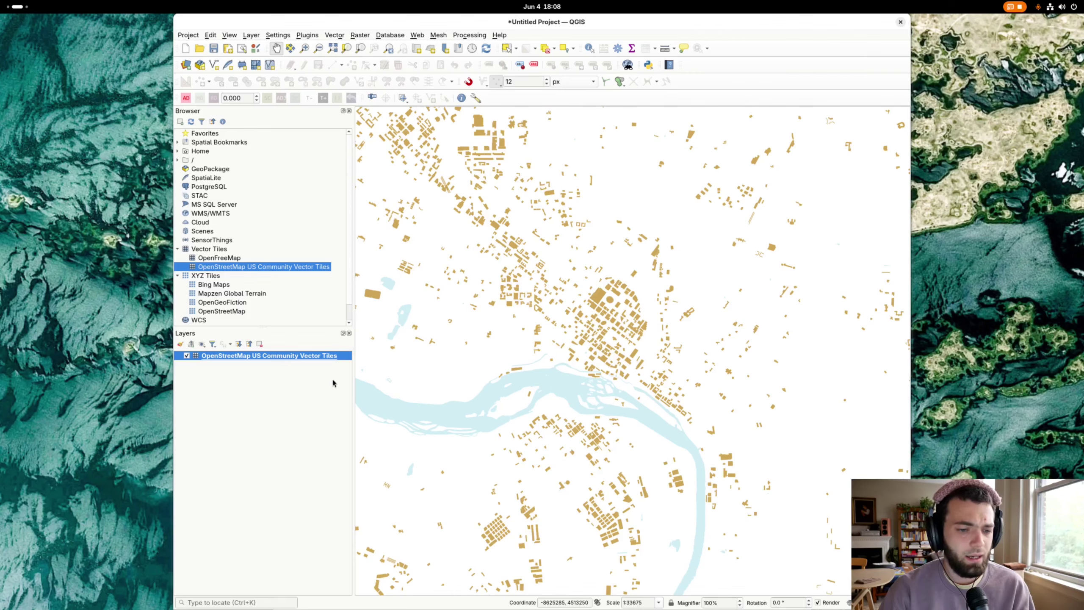
pyautogui.moveTo(316, 362)
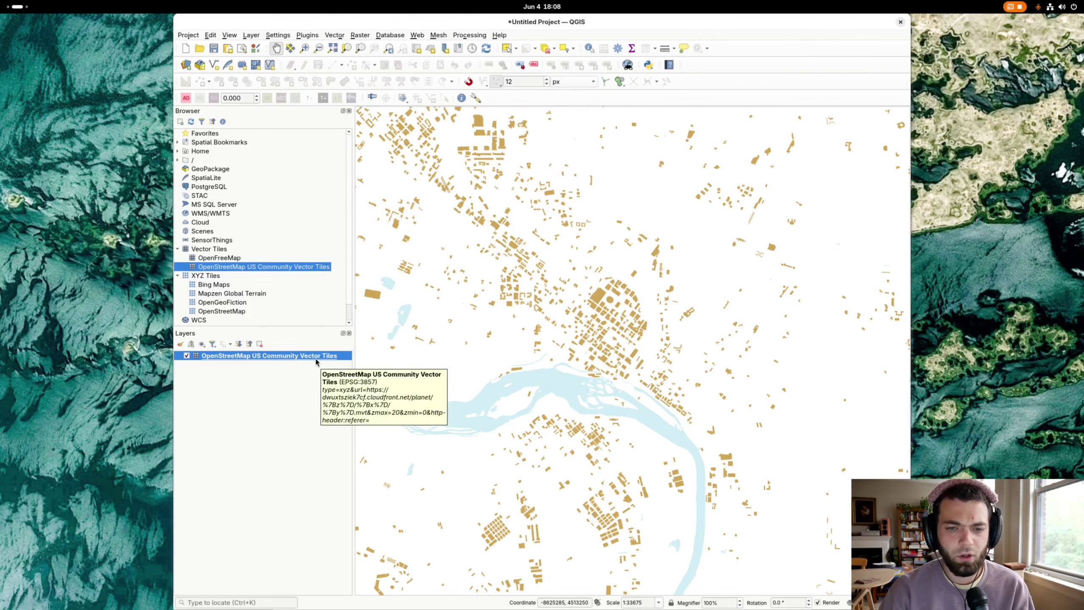
# - Switch to the browser, read the transportation layer's class values in the OpenMapTiles schema, and return to QGIS
pyautogui.press('super')
pyautogui.click(310, 344)
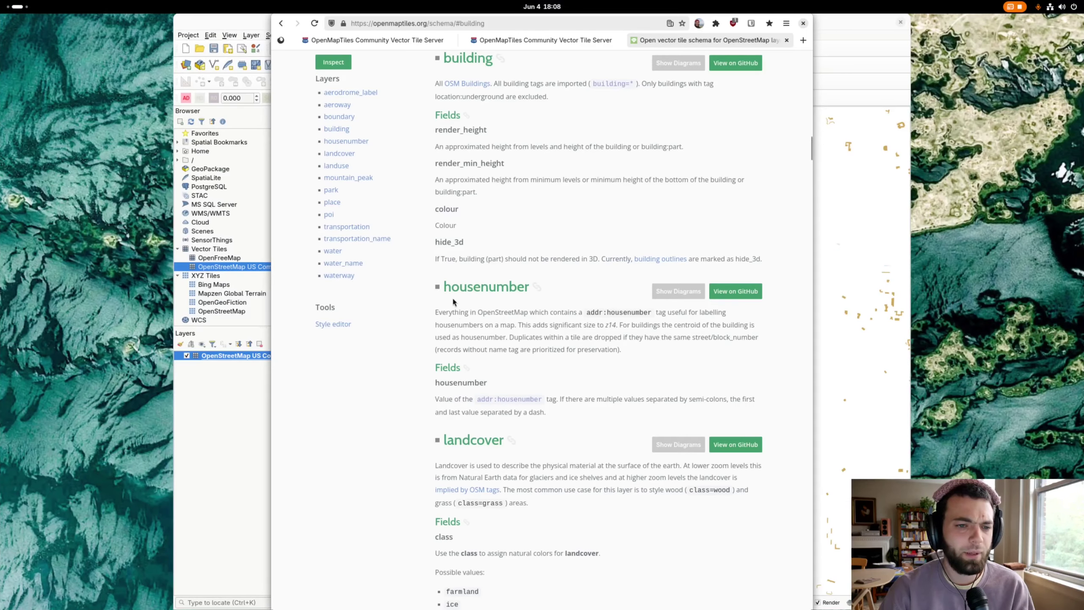
pyautogui.click(355, 227)
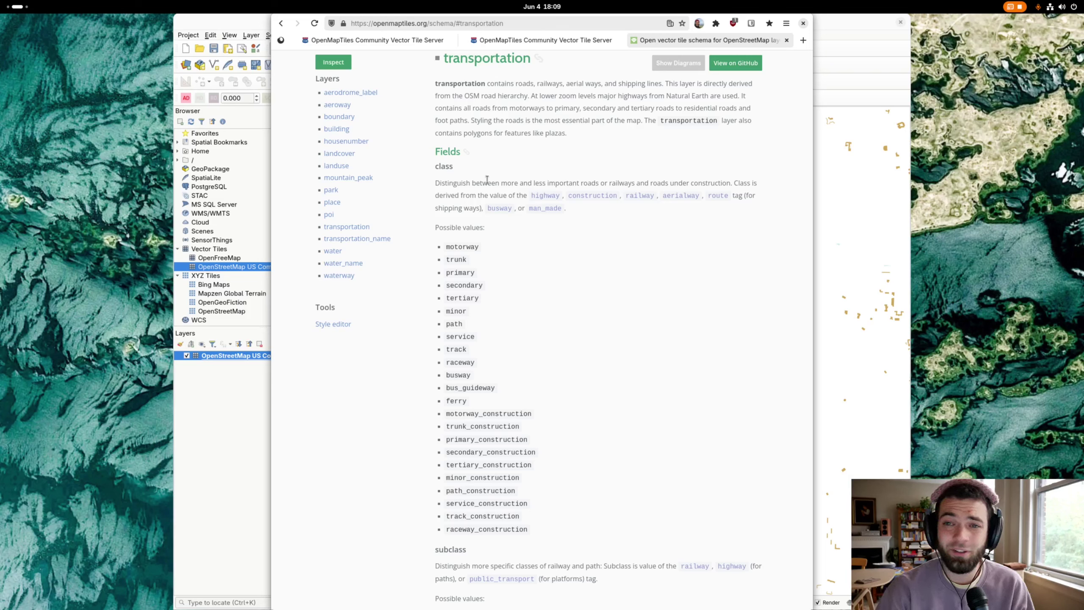
pyautogui.click(255, 24)
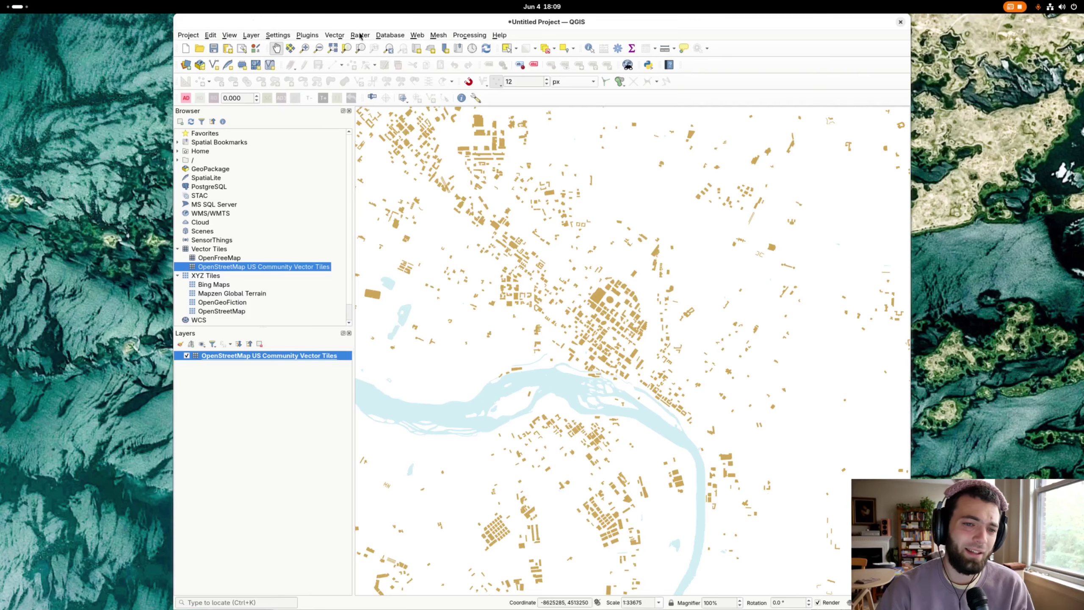
# - Open the symbology properties of the OpenStreetMap US Community Vector Tiles layer and add a new line rule
pyautogui.hotkey('ctrl', 'shift', 'f')
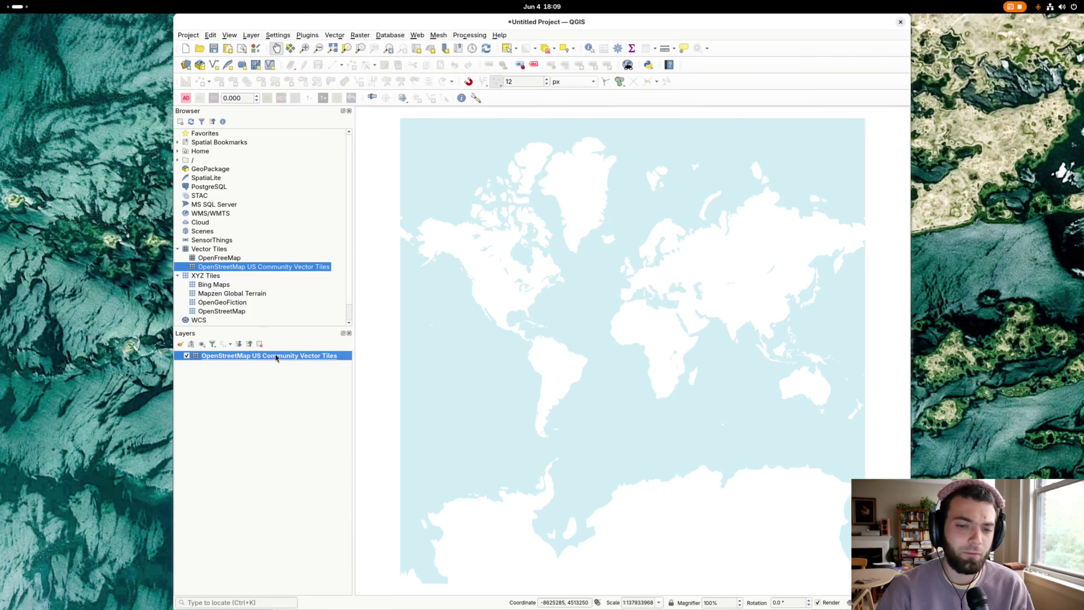
pyautogui.scroll(5, 518, 300)
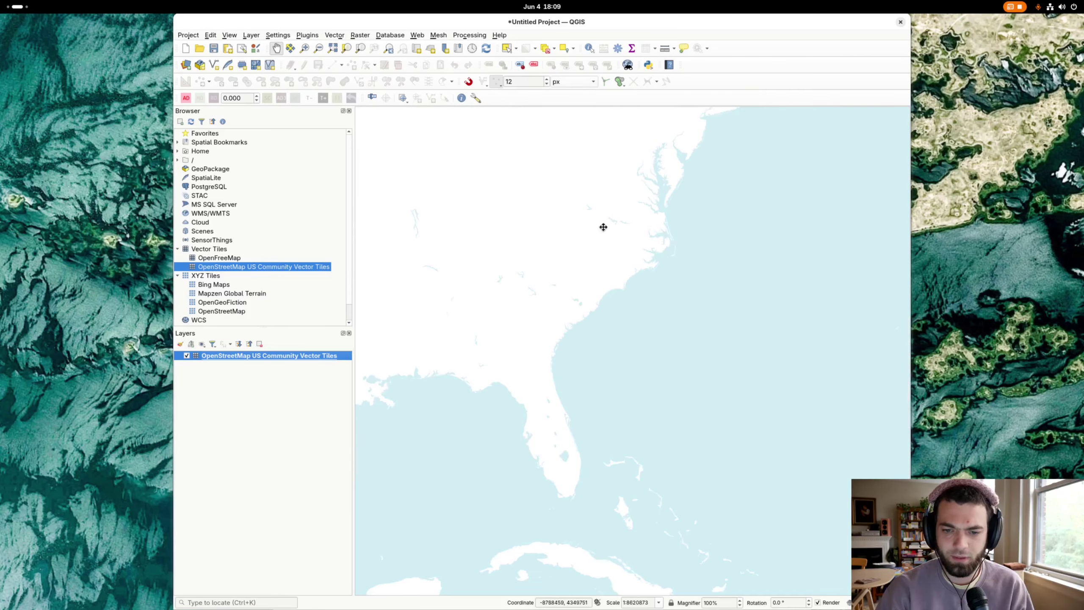
pyautogui.scroll(2, 595, 266)
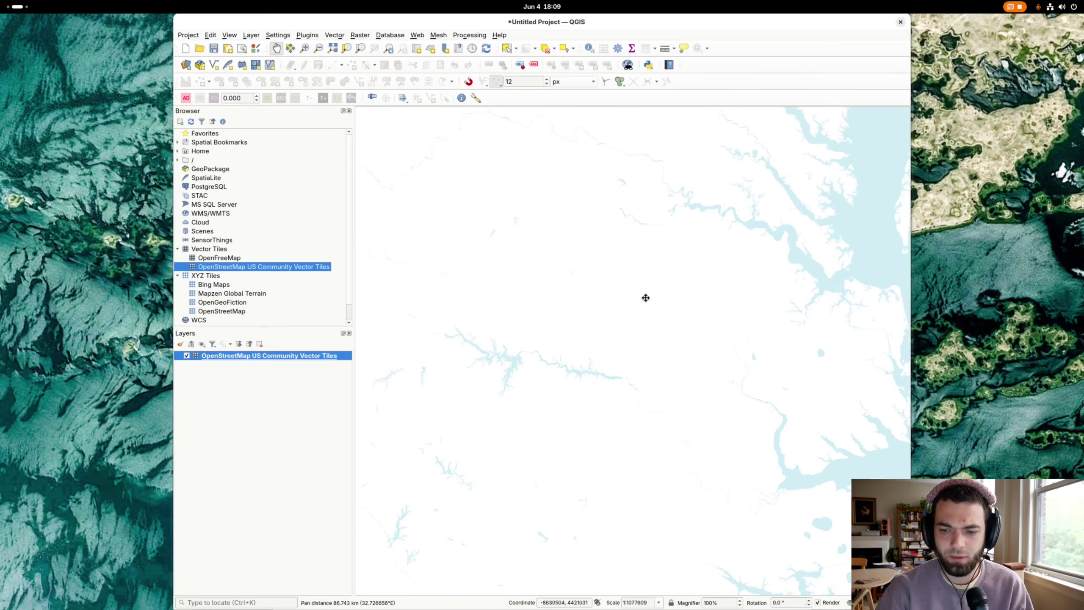
pyautogui.moveTo(643, 298)
pyautogui.mouseDown()
pyautogui.moveTo(659, 347)
pyautogui.moveTo(644, 312)
pyautogui.mouseUp()
pyautogui.scroll(-1, 552, 342)
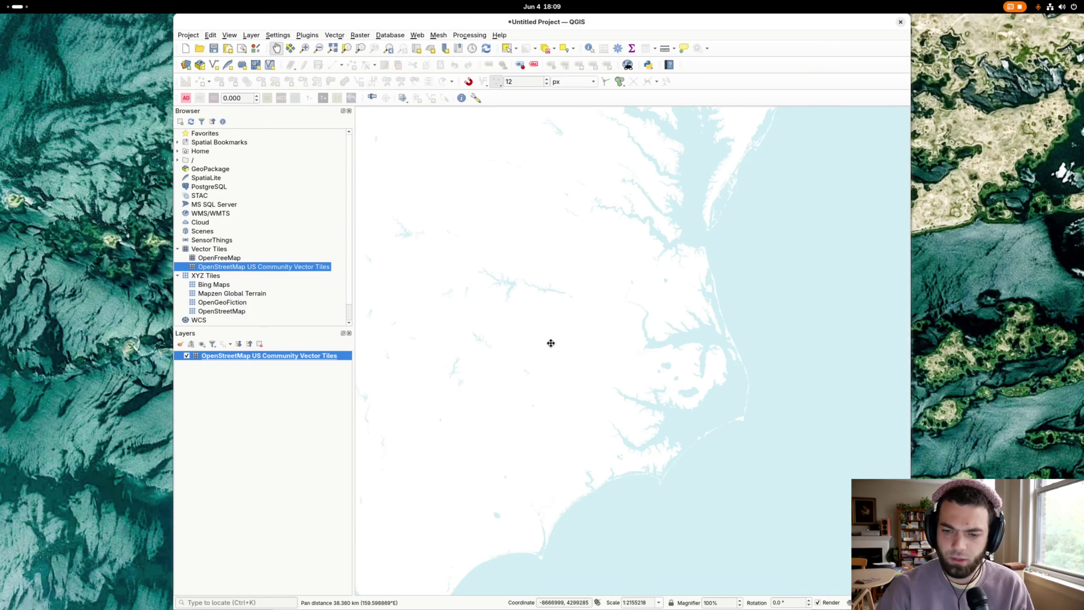
pyautogui.rightClick(280, 357)
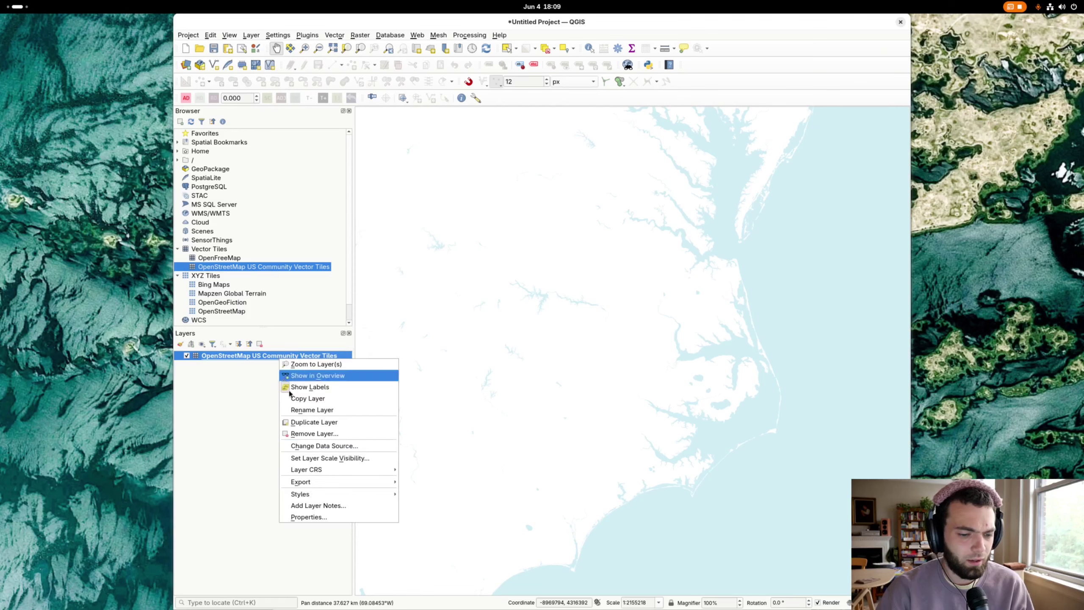
pyautogui.click(334, 515)
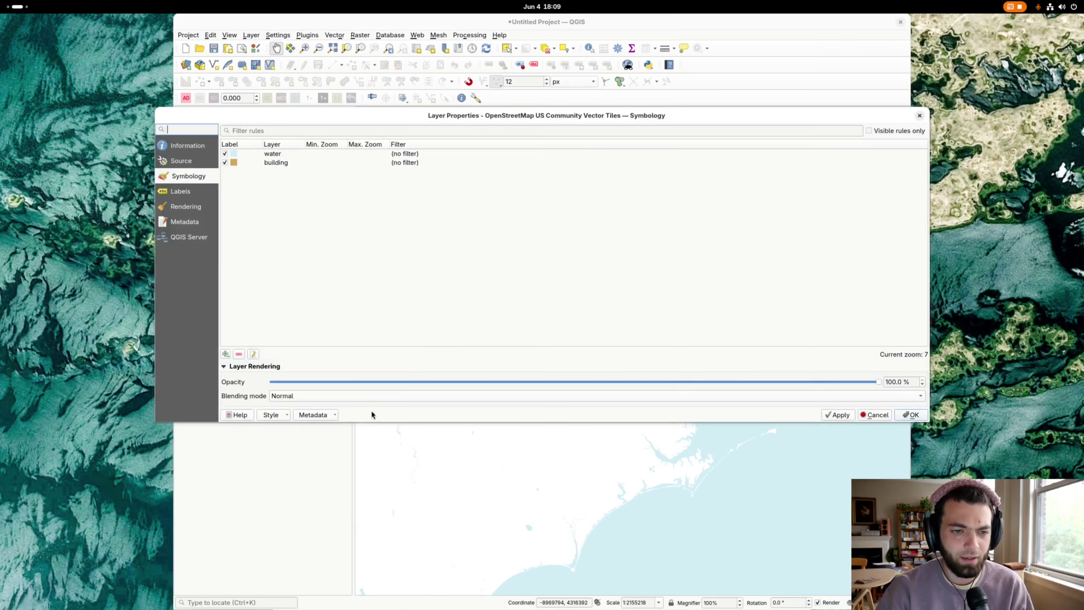
pyautogui.click(225, 354)
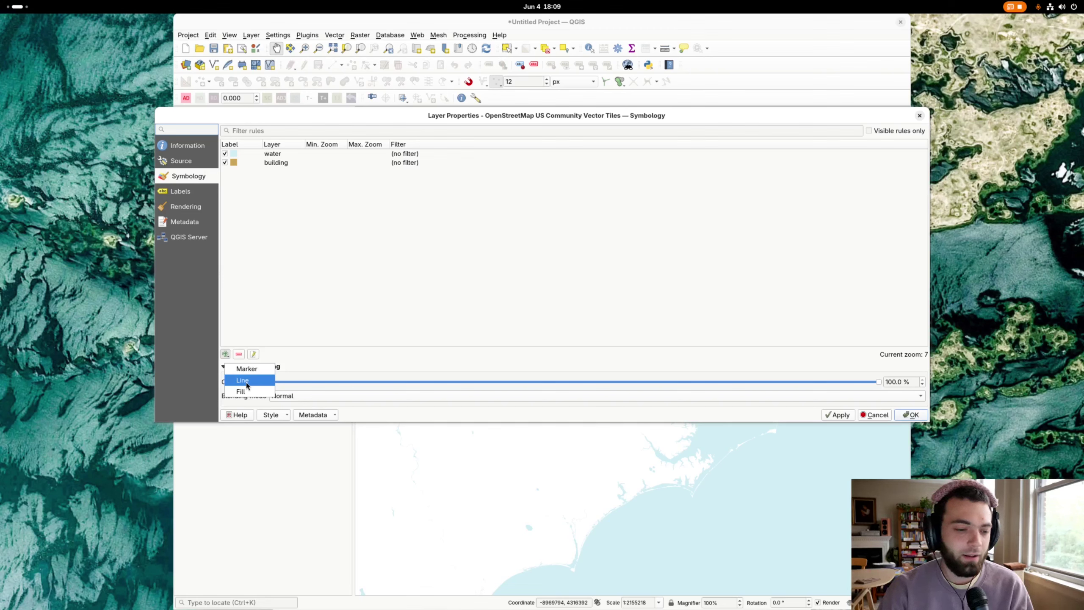
pyautogui.click(247, 384)
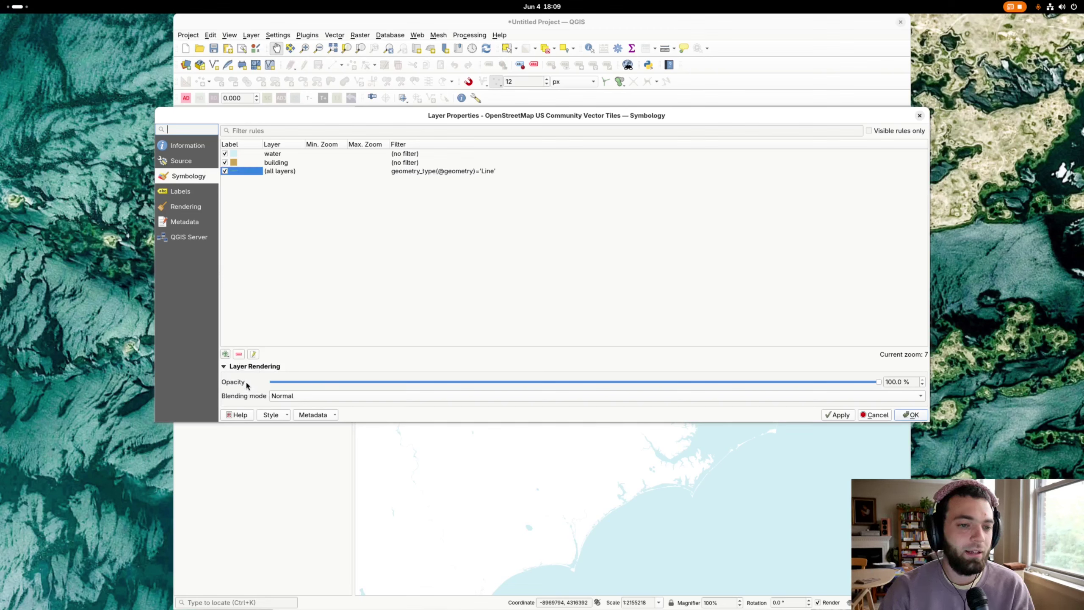
# - Set the new line rule's color to a bright yellow-green, #c3e90d, and accept the symbol
pyautogui.doubleClick(235, 173)
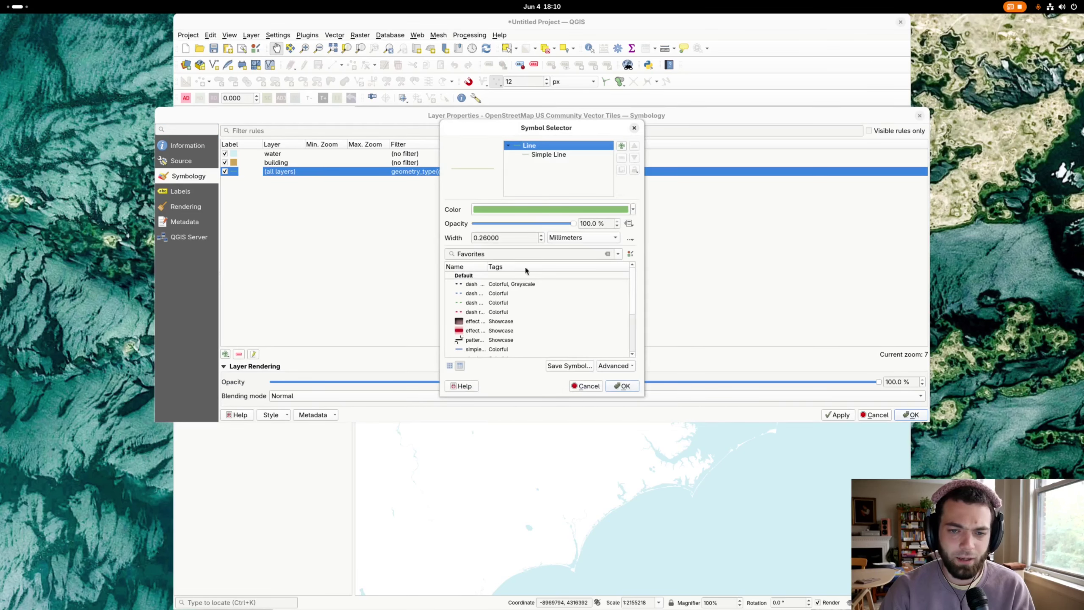
pyautogui.click(528, 208)
pyautogui.click(479, 274)
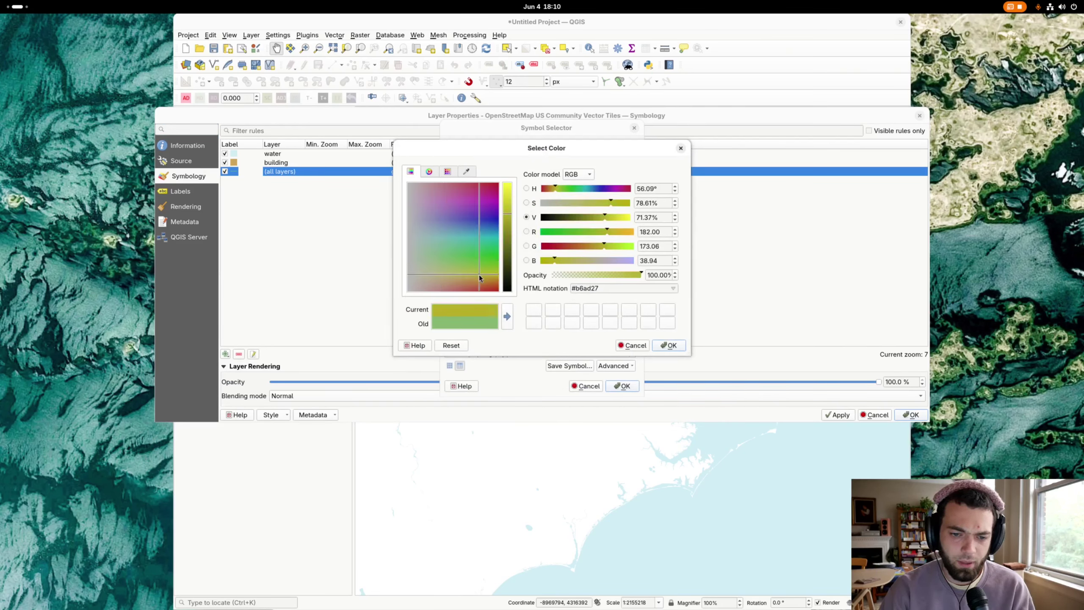
pyautogui.moveTo(480, 274); pyautogui.dragTo(493, 274)
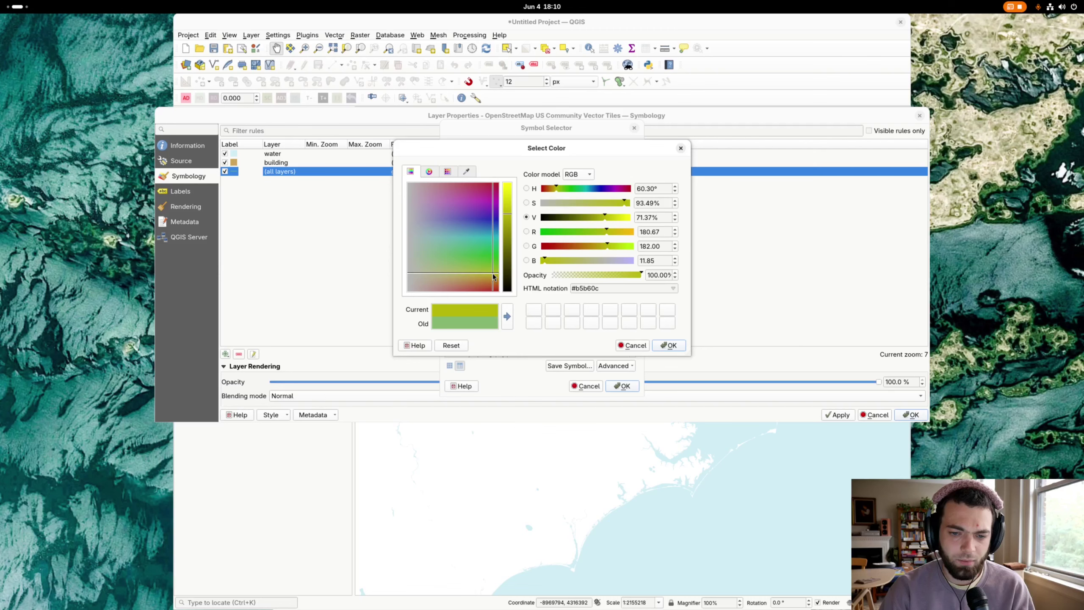
pyautogui.click(618, 245)
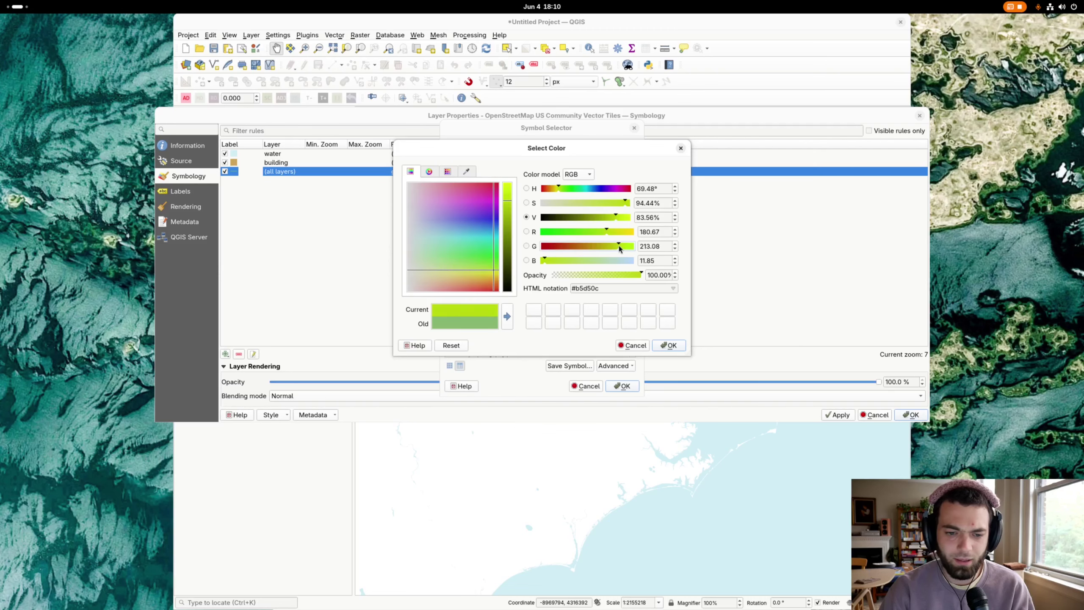
pyautogui.click(508, 191)
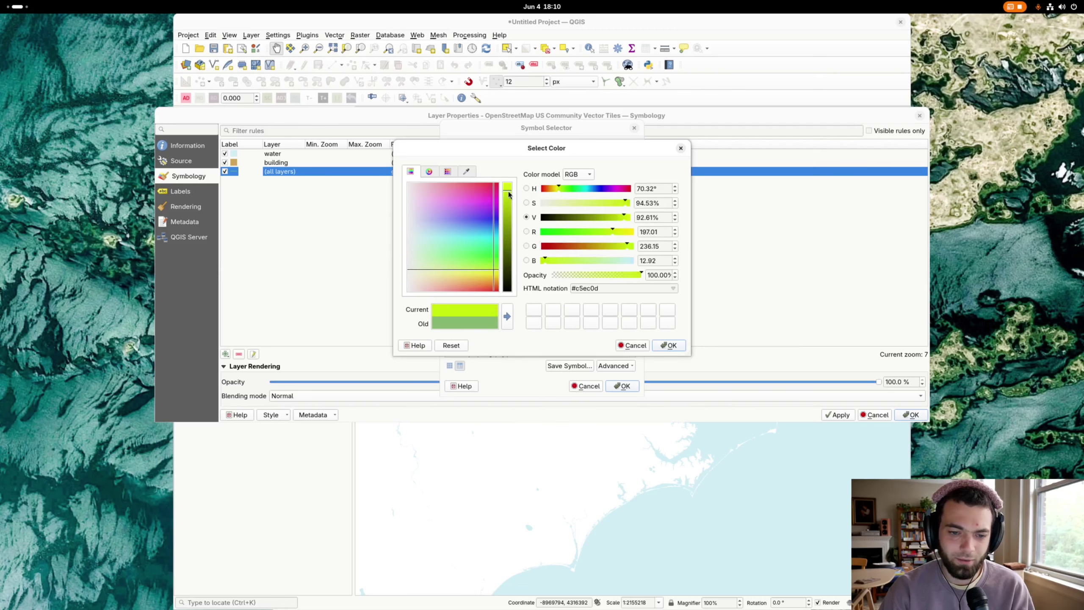
pyautogui.moveTo(508, 191); pyautogui.dragTo(508, 193)
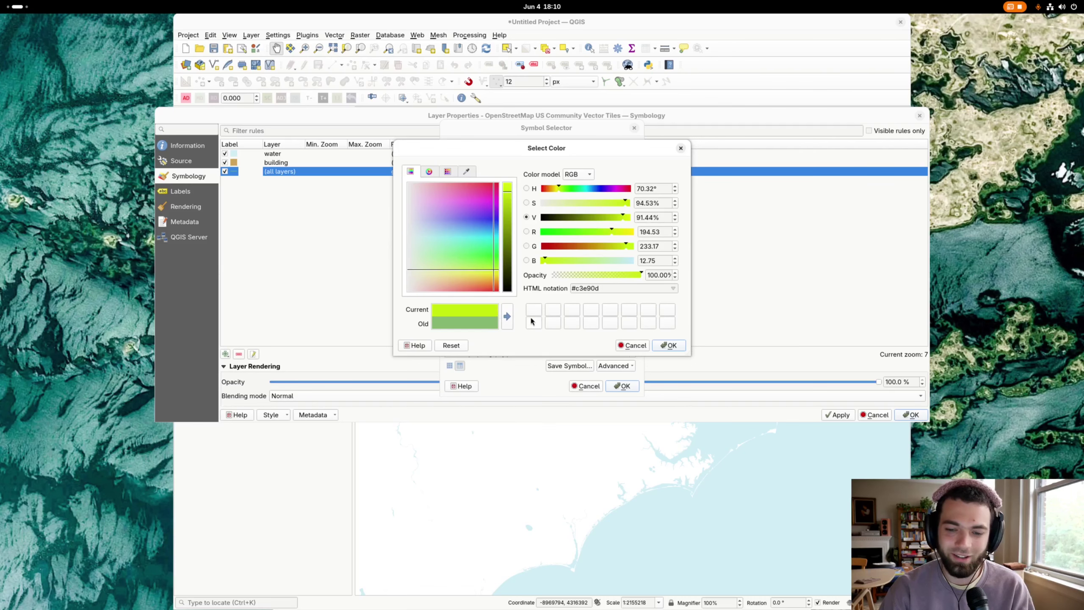
pyautogui.click(676, 346)
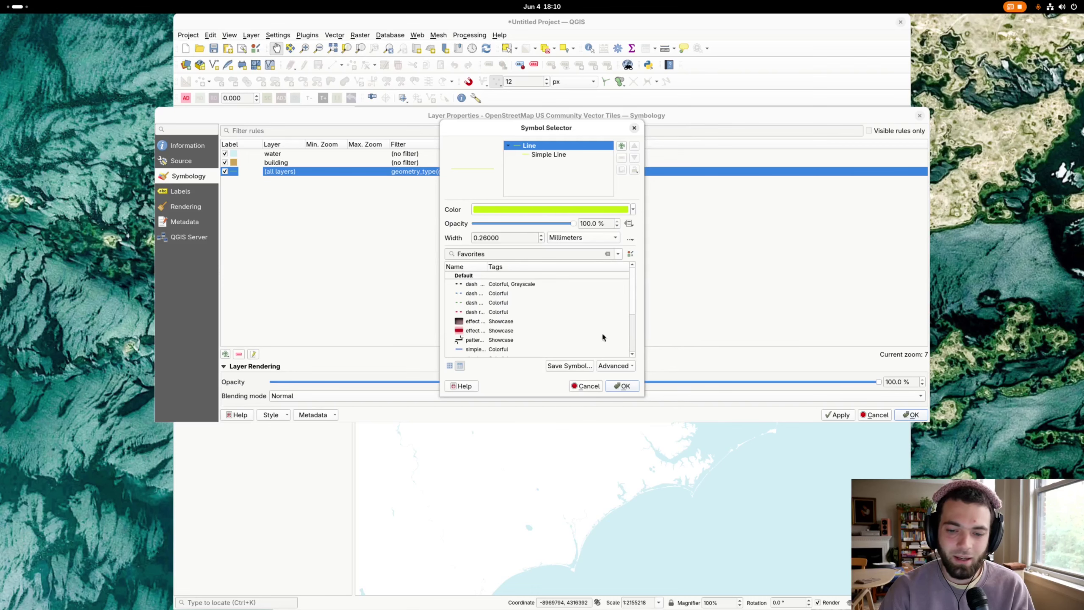
pyautogui.click(621, 386)
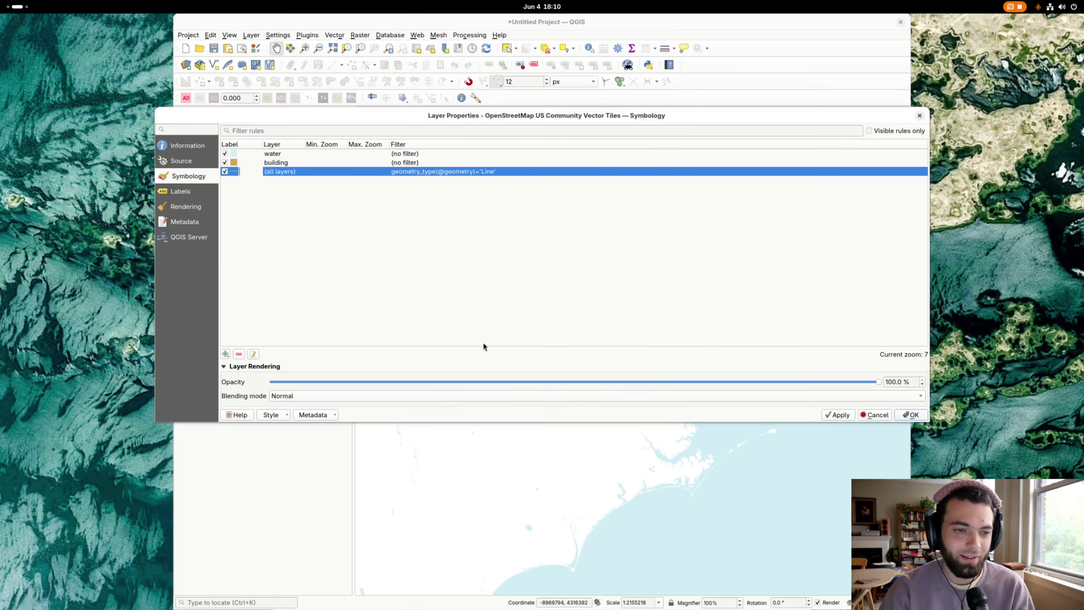
# - Assign the yellow-green line rule to the transportation layer, clear its line geometry filter, and apply and accept the layer properties
pyautogui.doubleClick(269, 173)
pyautogui.write('tra')
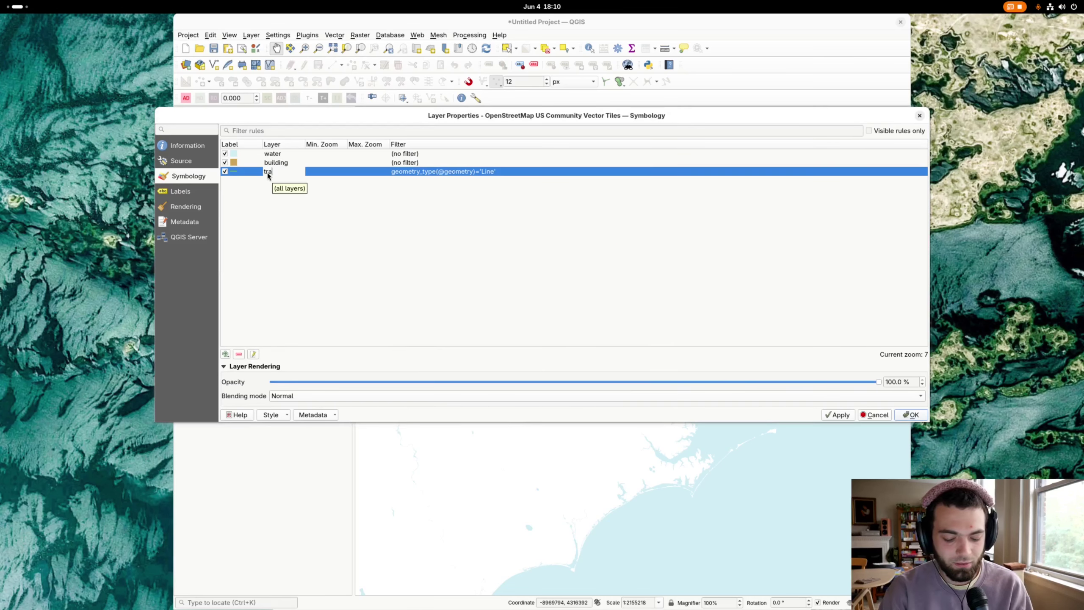
pyautogui.write('nsportation')
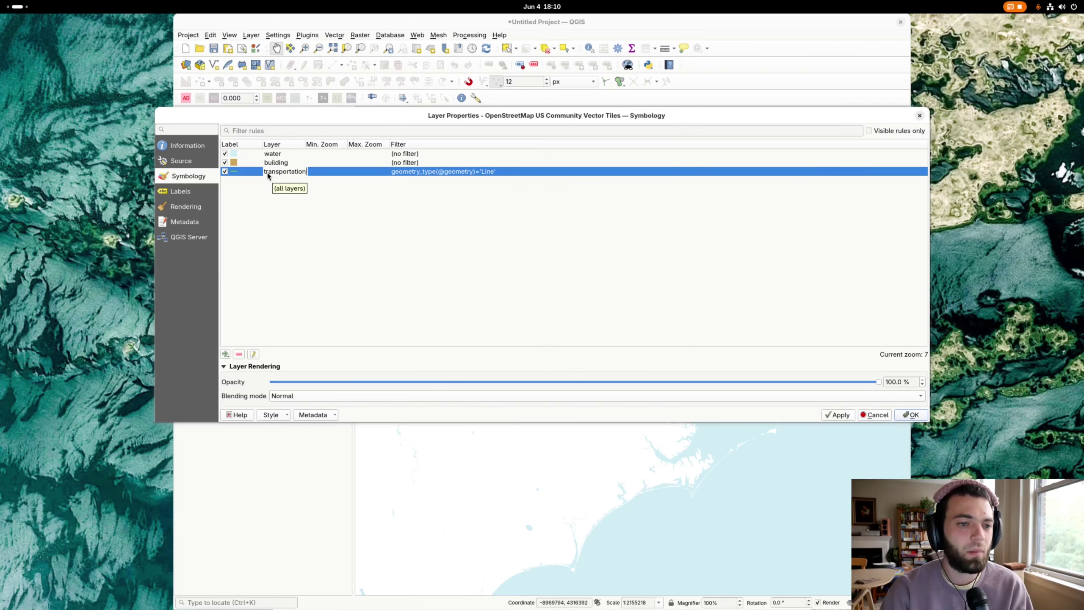
pyautogui.doubleClick(405, 171)
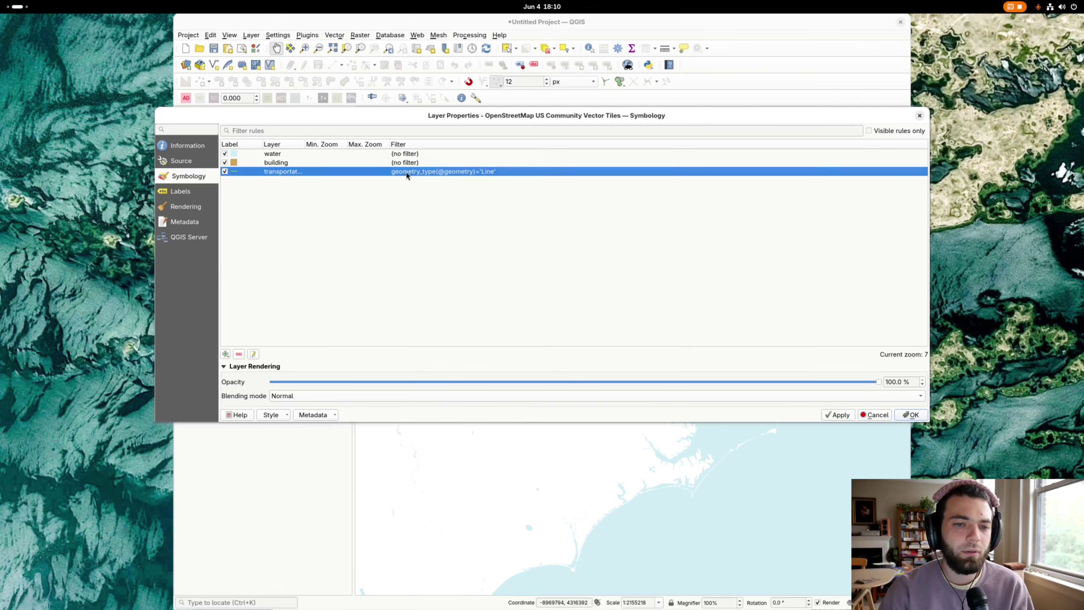
pyautogui.press('BackSpace')
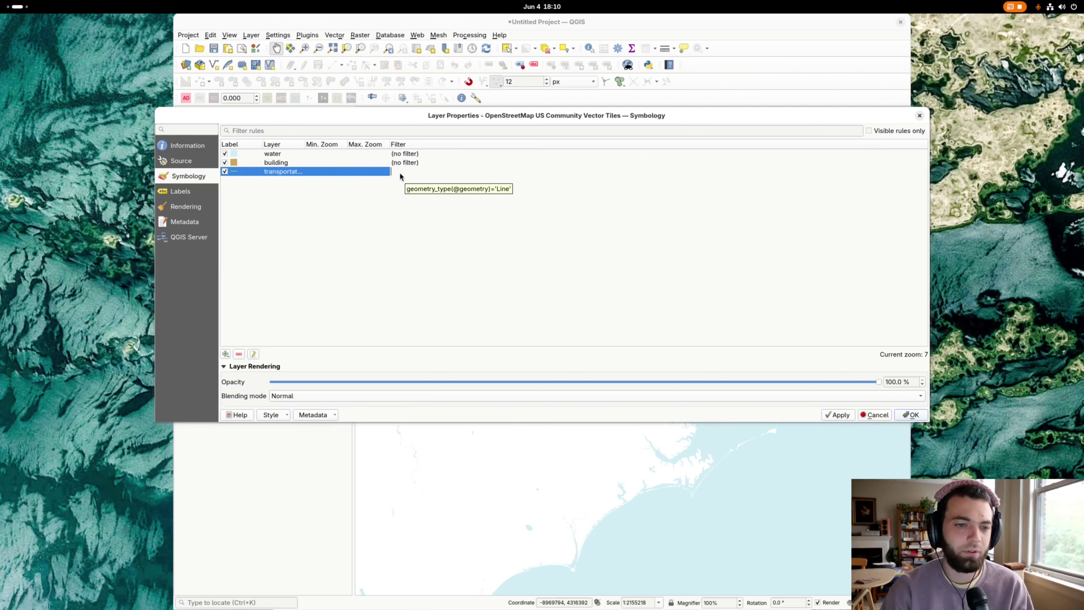
pyautogui.press('Return')
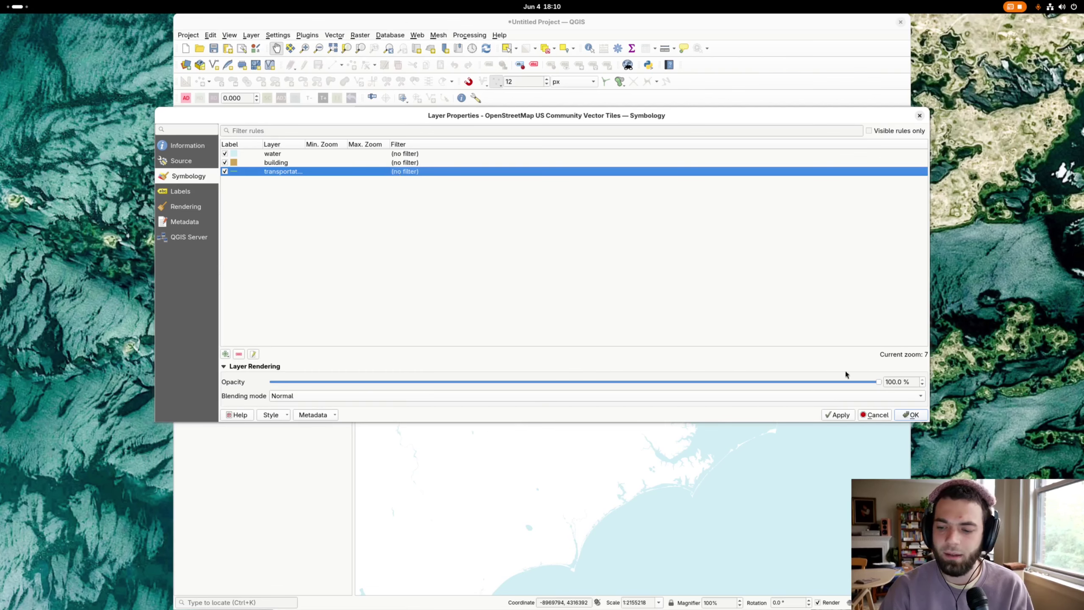
pyautogui.click(837, 414)
pyautogui.click(901, 417)
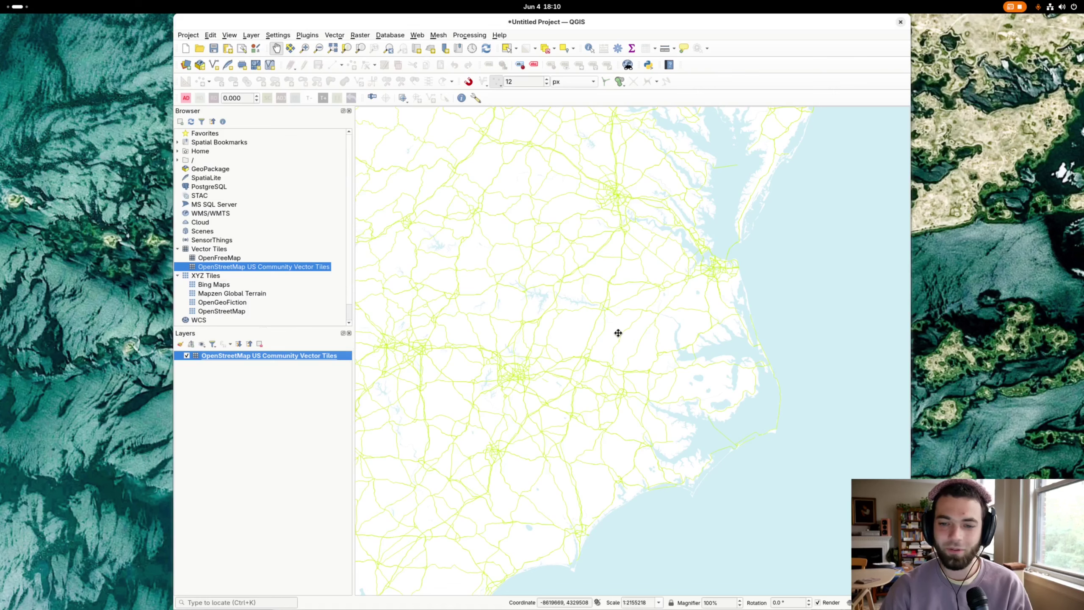
# - Examine the styled road network on the map from regional scale along the Mid-Atlantic coast down to city street level
pyautogui.moveTo(585, 286); pyautogui.dragTo(559, 438)
pyautogui.moveTo(666, 294); pyautogui.dragTo(653, 343)
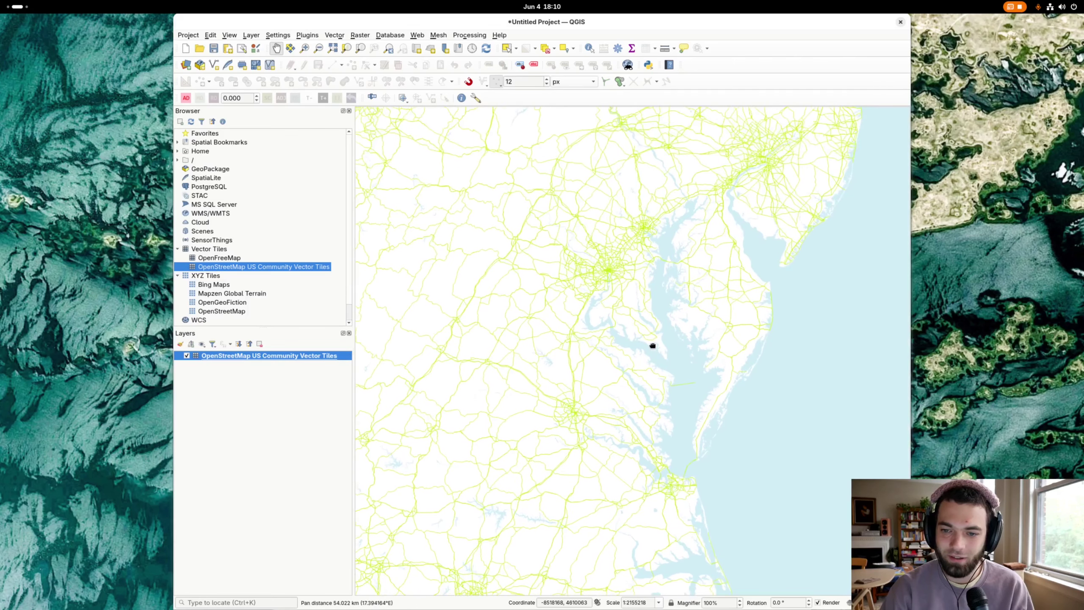
pyautogui.moveTo(637, 209); pyautogui.dragTo(658, 266)
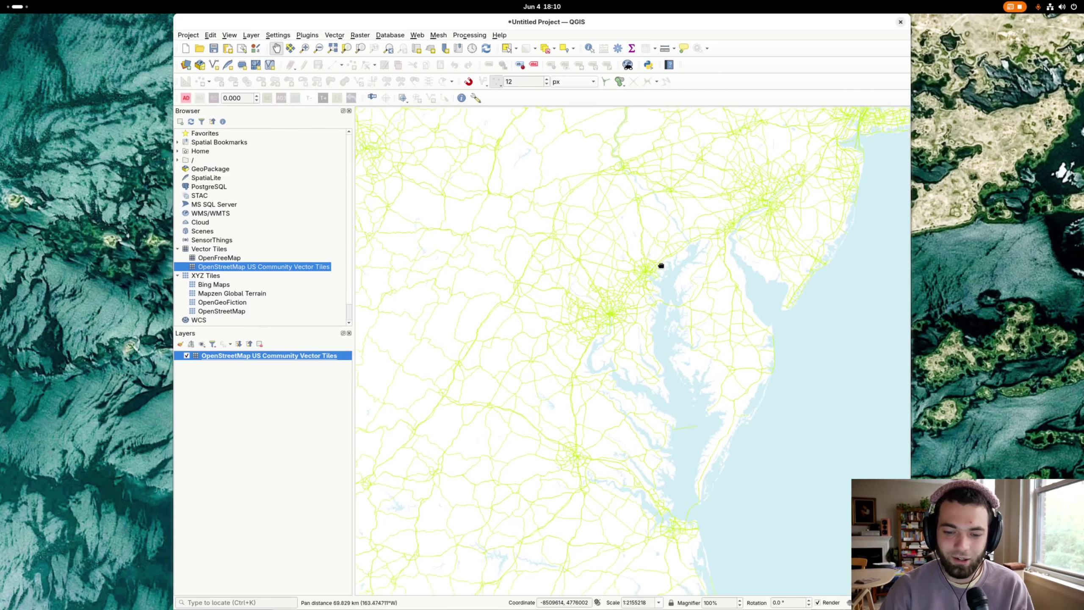
pyautogui.moveTo(641, 377); pyautogui.dragTo(643, 356)
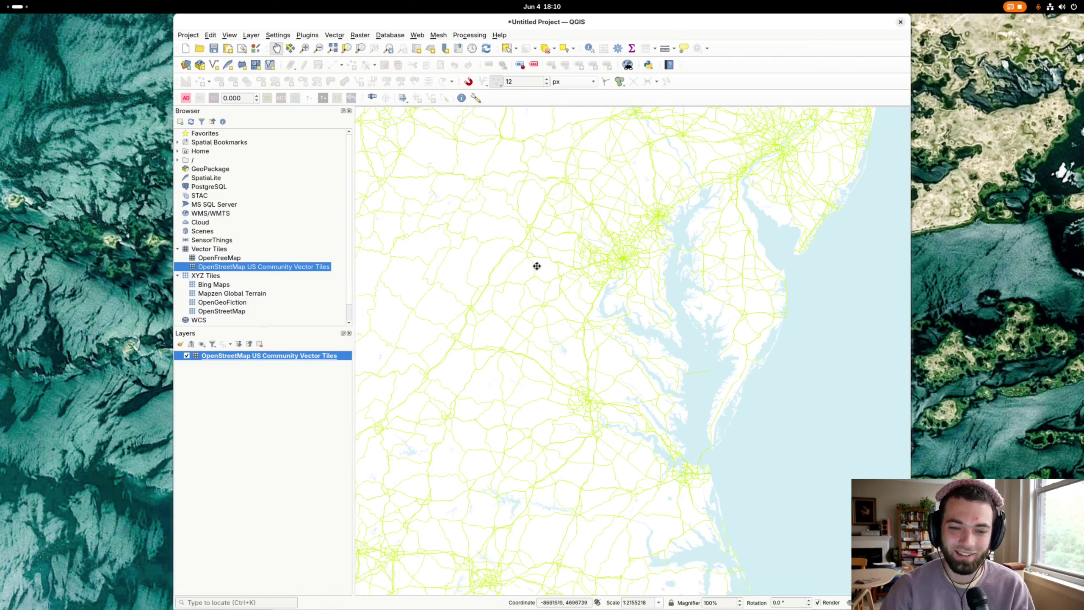
pyautogui.moveTo(591, 434); pyautogui.dragTo(591, 416)
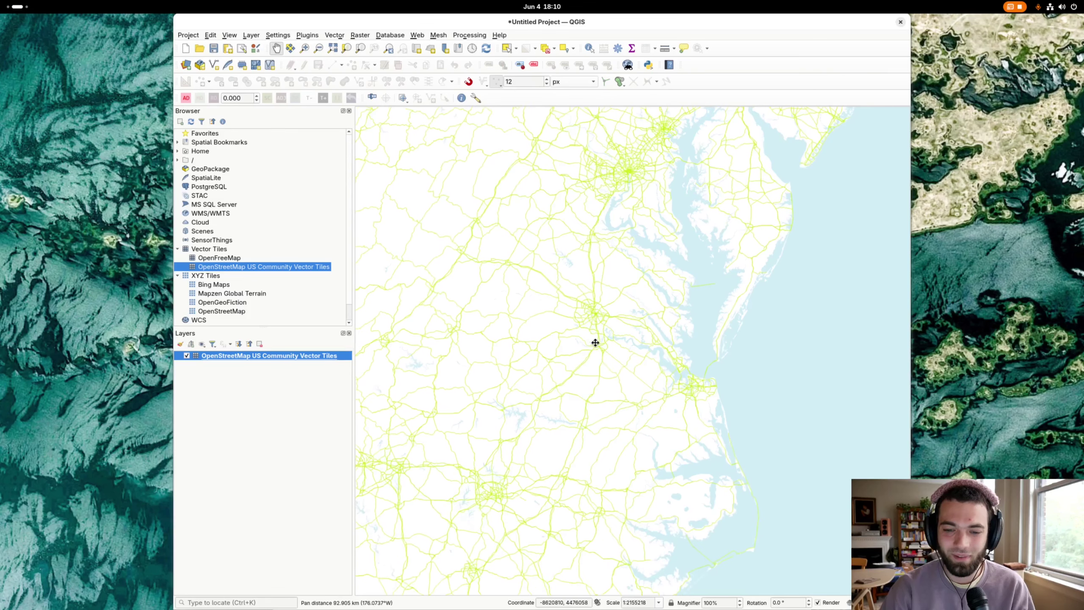
pyautogui.scroll(1, 551, 368)
pyautogui.moveTo(552, 367); pyautogui.dragTo(552, 375)
pyautogui.scroll(1, 573, 364)
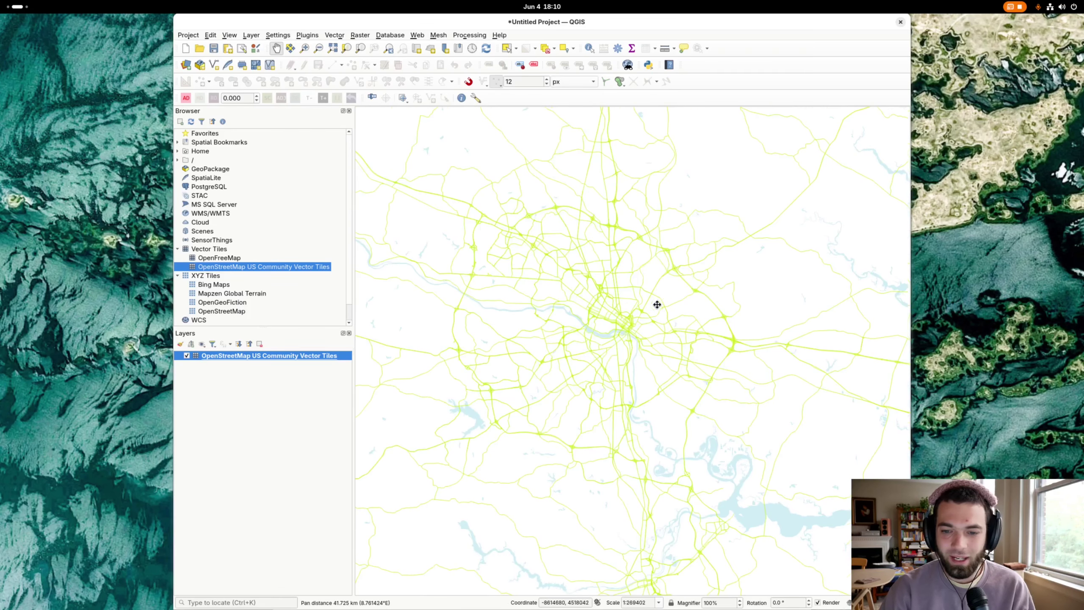
pyautogui.scroll(2, 655, 302)
pyautogui.moveTo(627, 300); pyautogui.dragTo(592, 317)
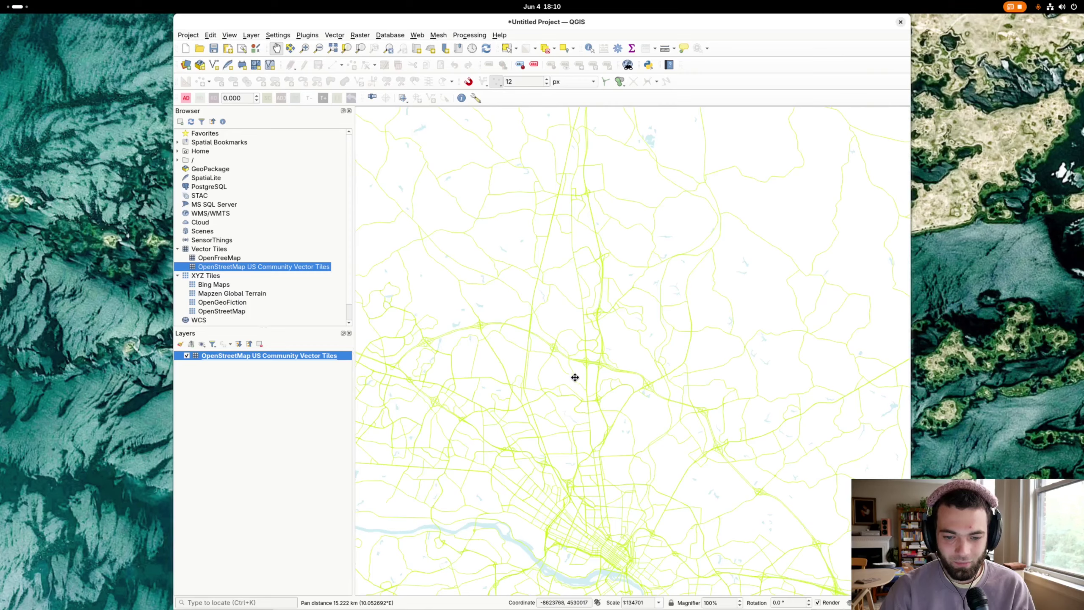
pyautogui.moveTo(563, 418); pyautogui.dragTo(583, 290)
pyautogui.scroll(1, 575, 337)
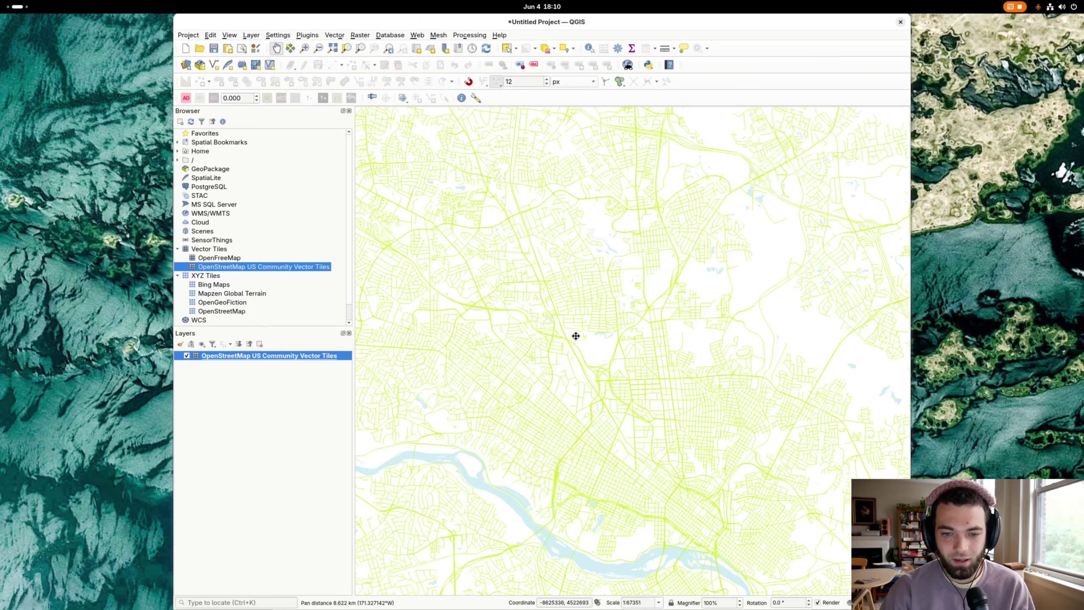
pyautogui.scroll(1, 561, 351)
pyautogui.scroll(-1, 561, 349)
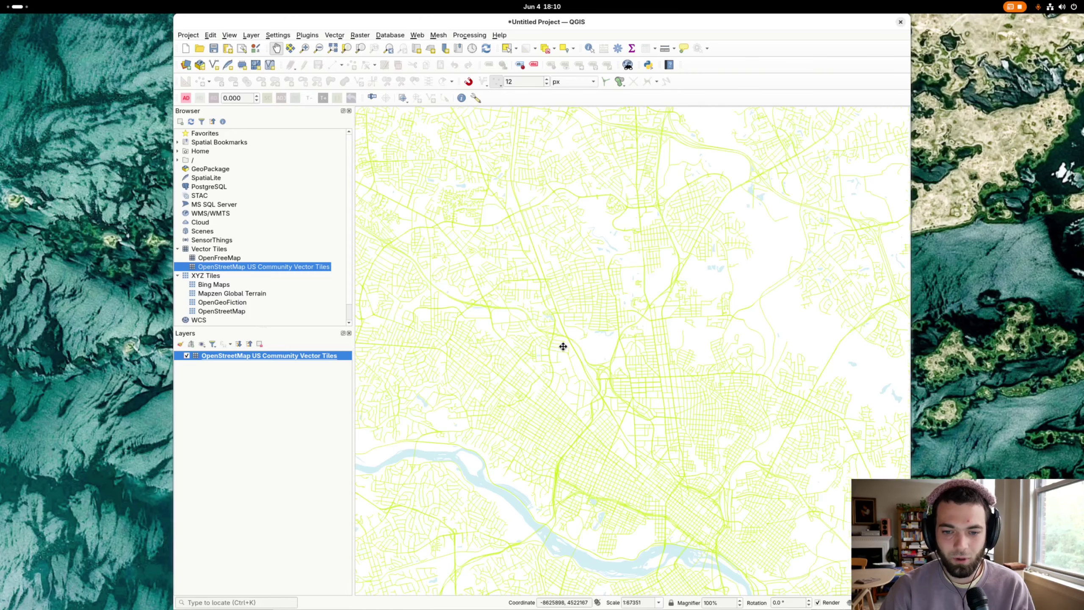
pyautogui.scroll(3, 532, 258)
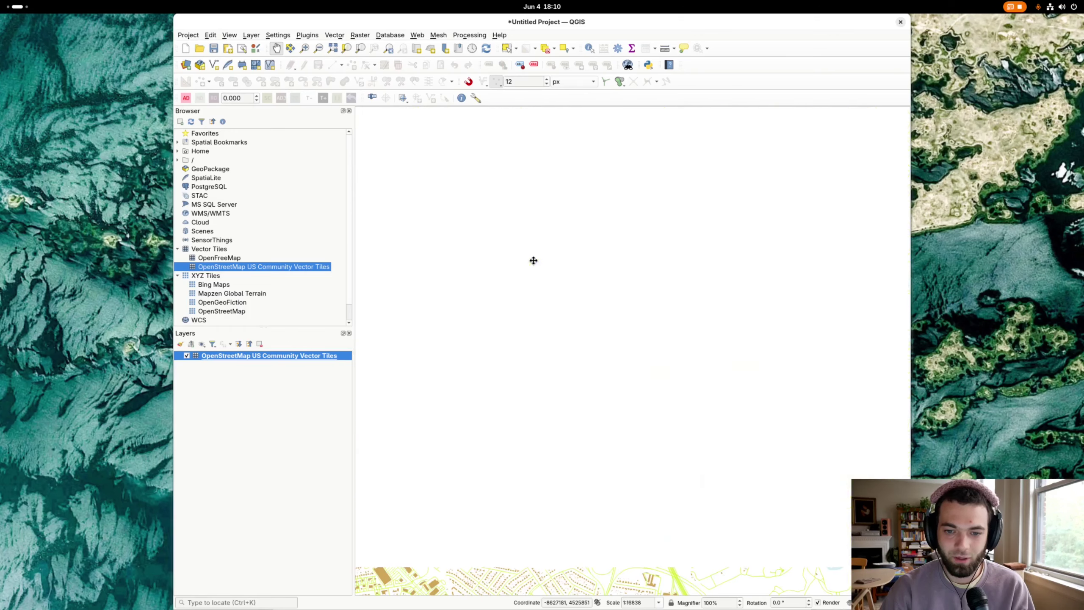
pyautogui.scroll(1, 574, 330)
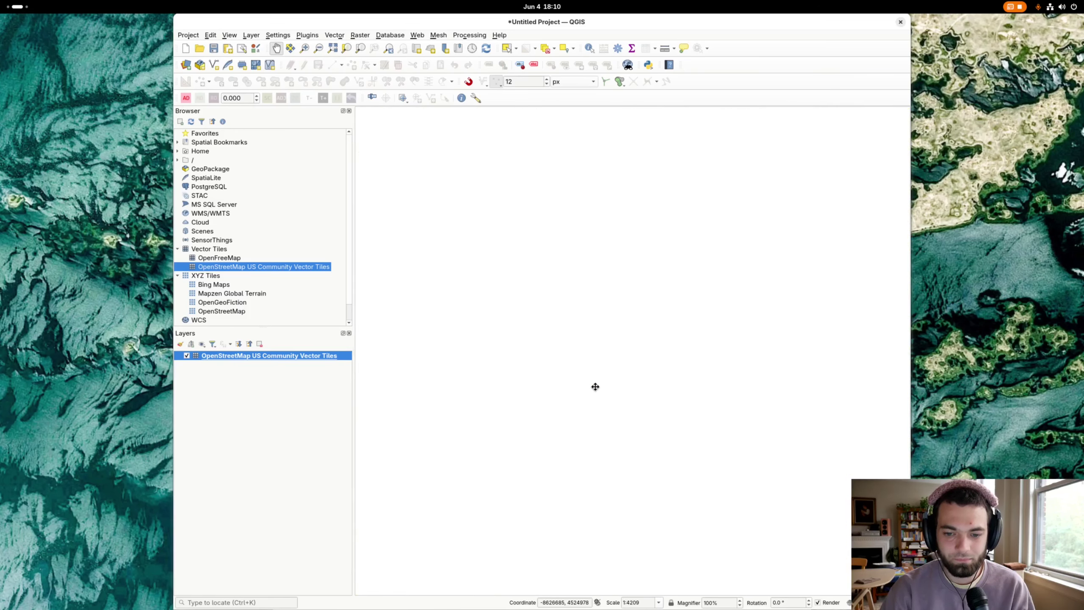
# - Identify the dense bundle of transportation lines south of the street grid, inspect both results' attributes, and close the results
pyautogui.scroll(-3, 595, 387)
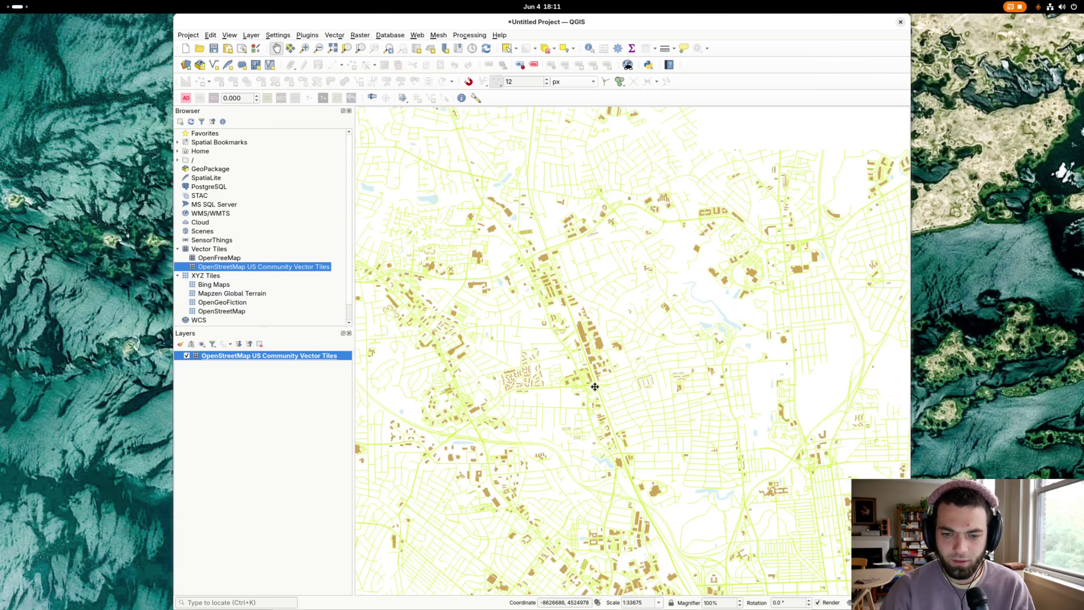
pyautogui.scroll(1, 599, 398)
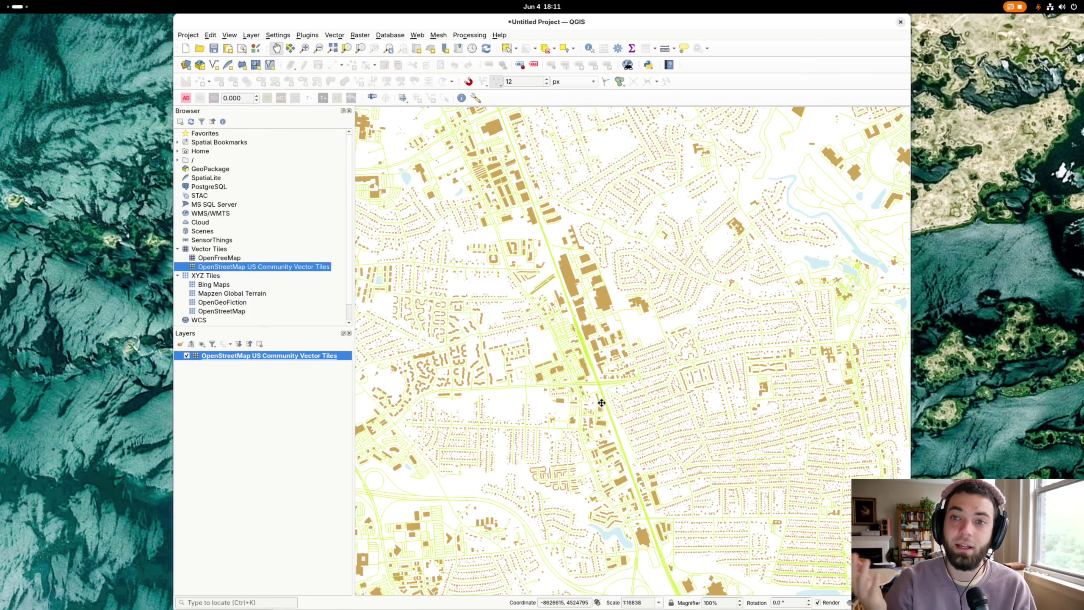
pyautogui.moveTo(601, 393); pyautogui.dragTo(606, 298)
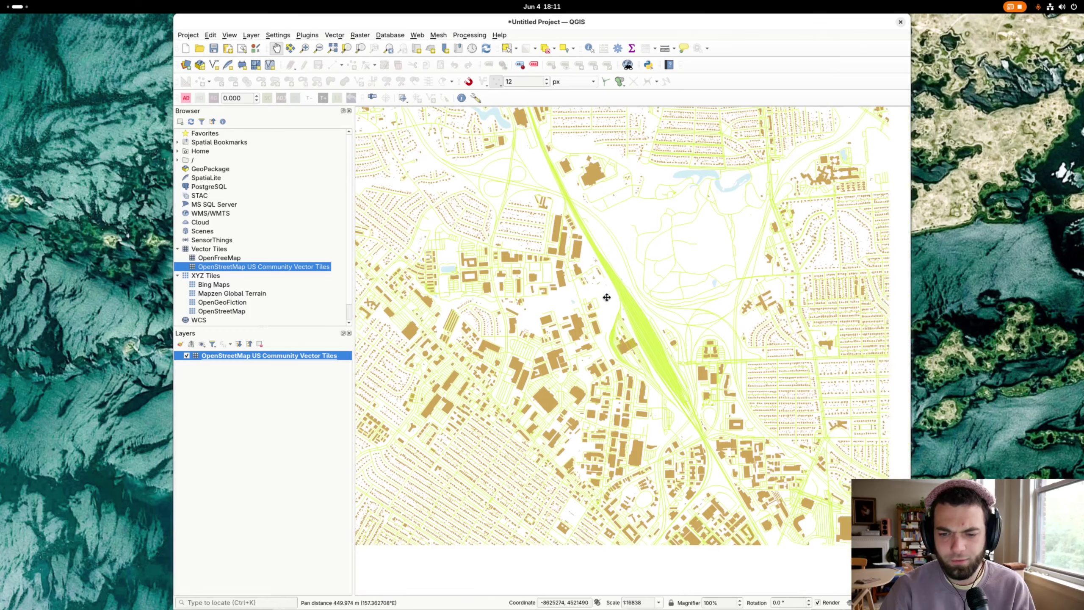
pyautogui.click(588, 50)
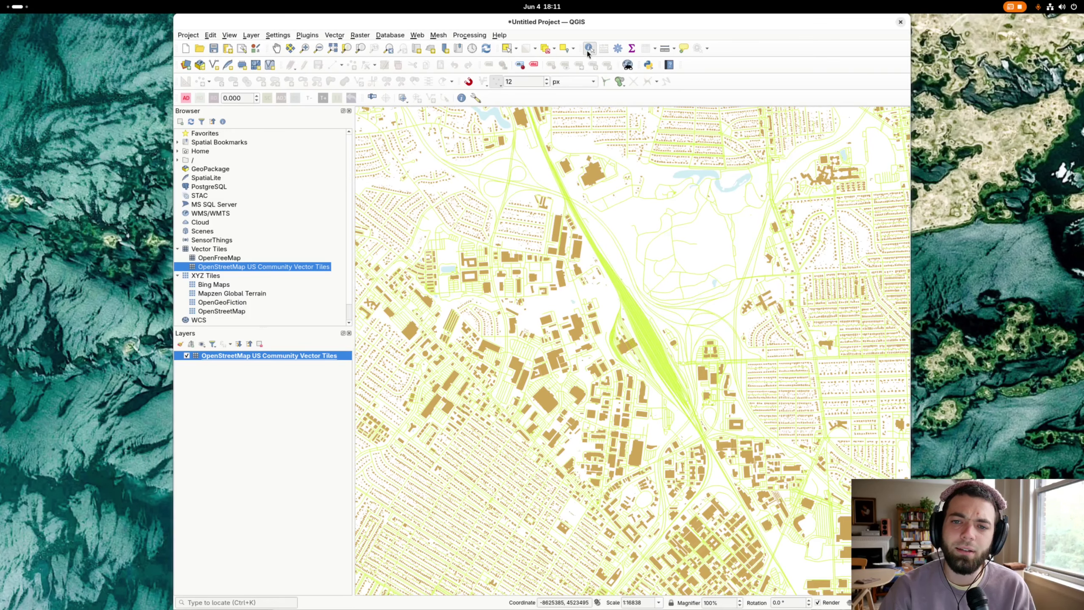
pyautogui.click(650, 337)
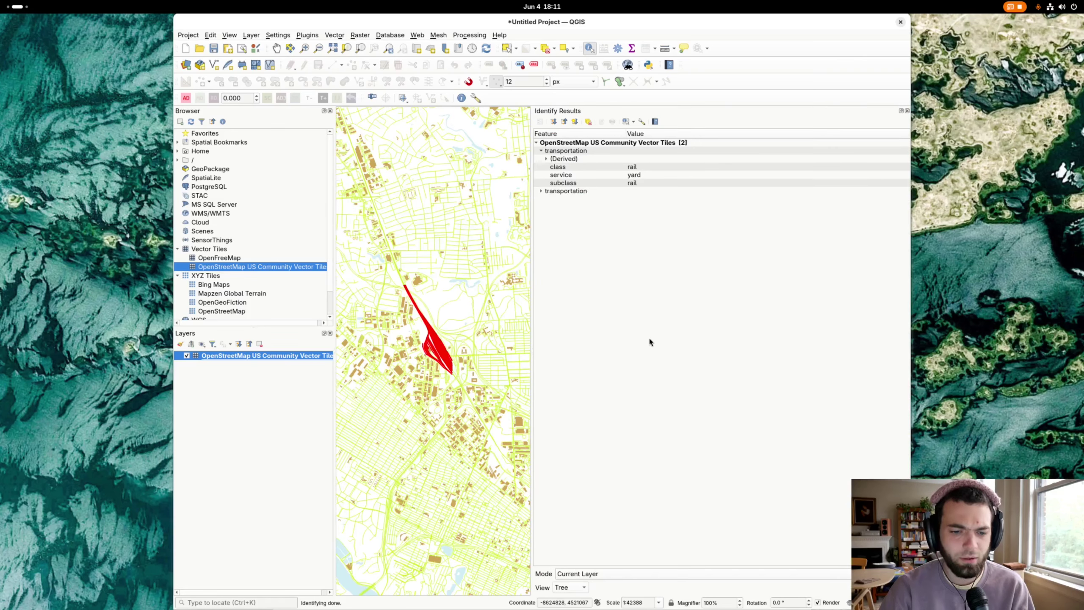
pyautogui.click(540, 191)
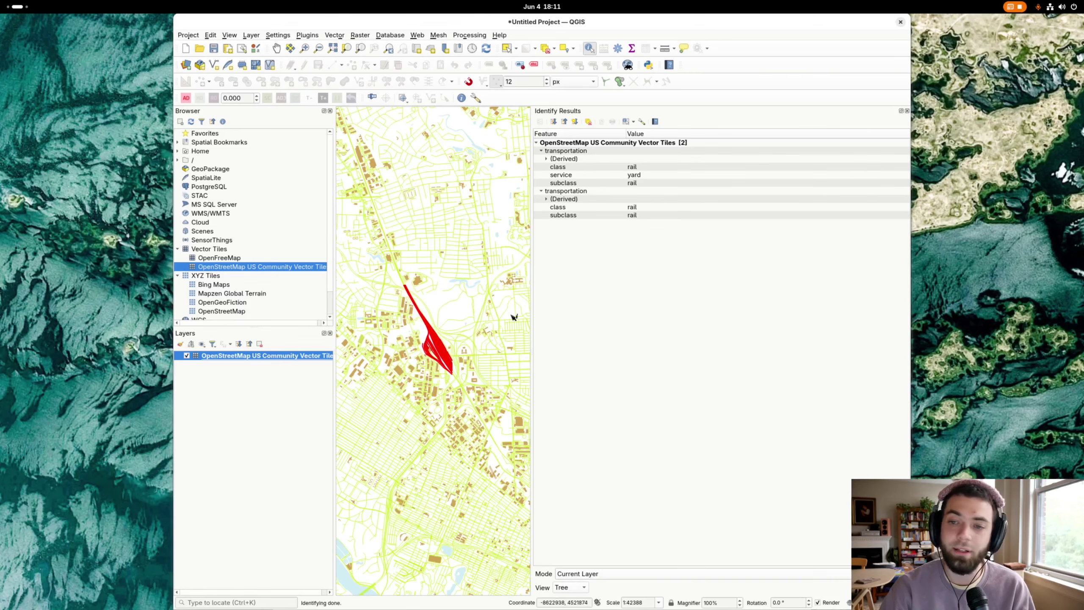
pyautogui.click(907, 110)
# - Open the vector tiles layer's symbology properties, widen the Layer column, and select the transportation rule
pyautogui.scroll(-3, 683, 342)
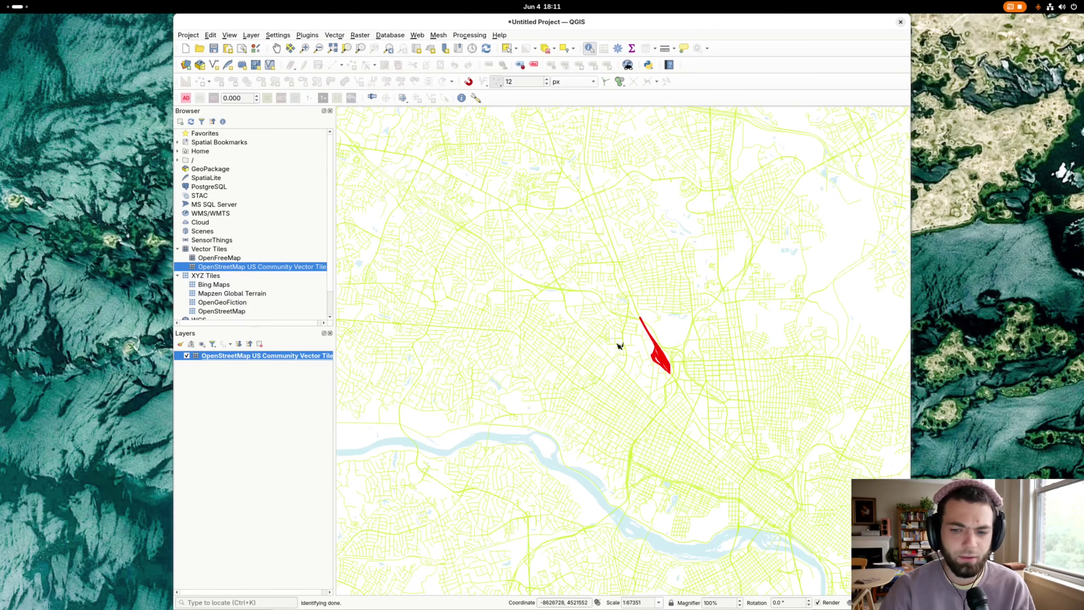
pyautogui.click(277, 48)
pyautogui.moveTo(671, 395); pyautogui.dragTo(542, 264)
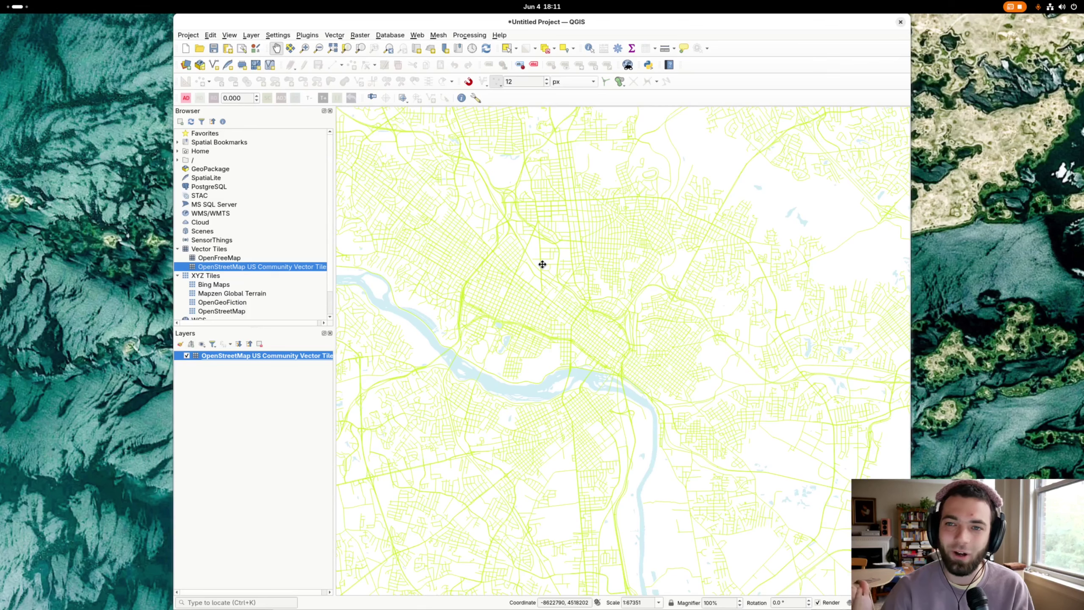
pyautogui.rightClick(312, 359)
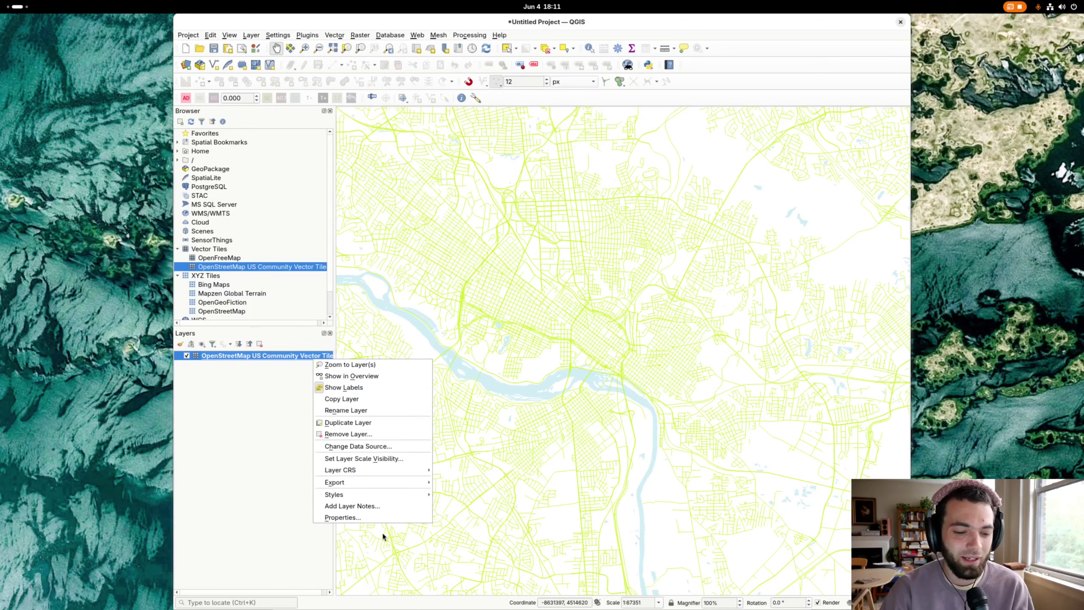
pyautogui.click(363, 518)
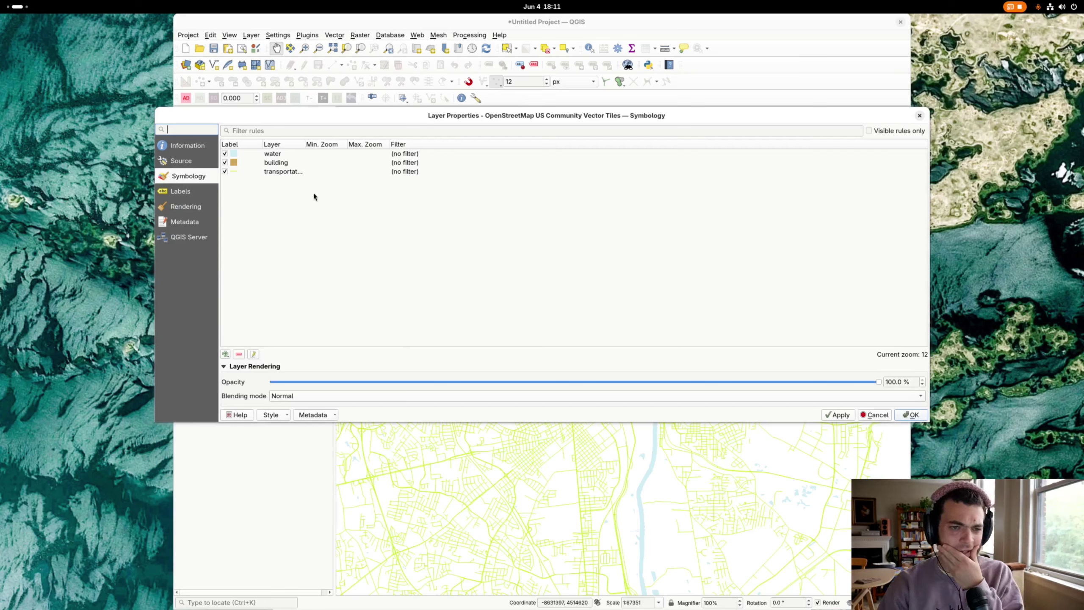
pyautogui.moveTo(305, 144); pyautogui.dragTo(329, 144)
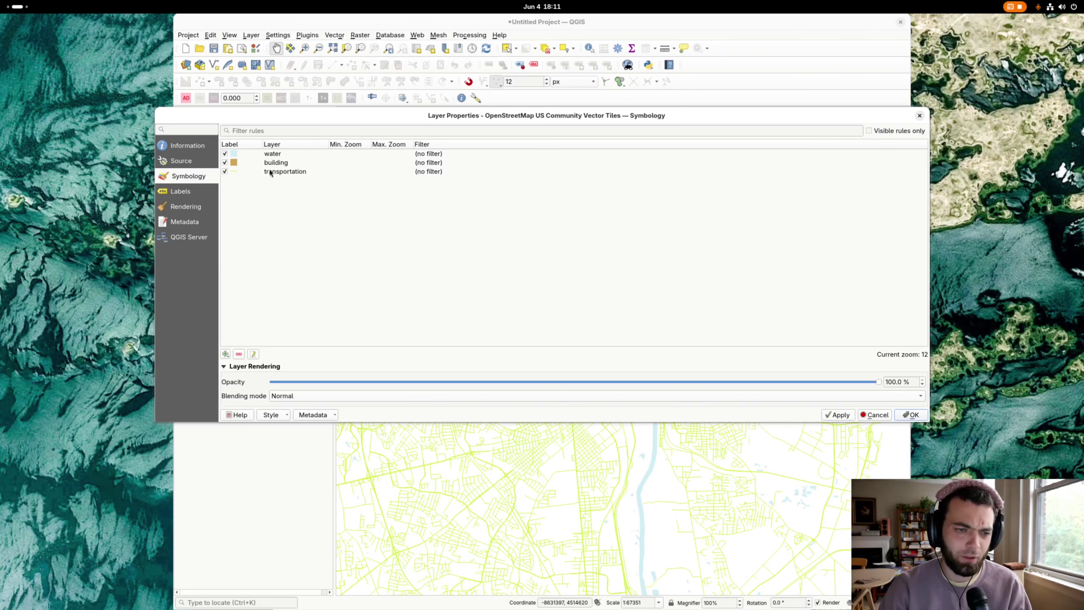
pyautogui.click(441, 175)
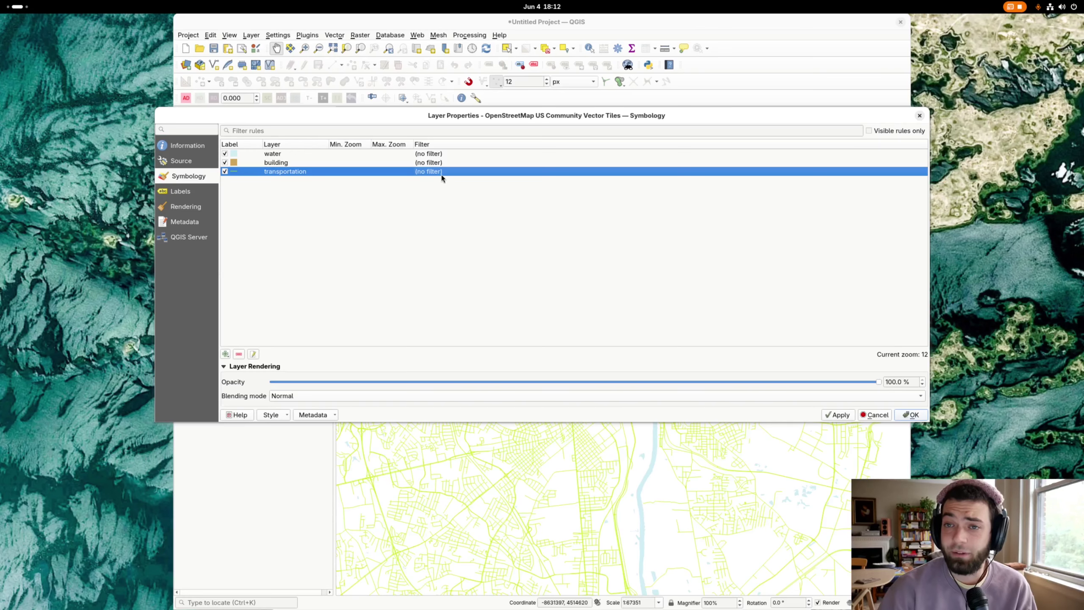
# - Switch to the browser and examine the possible class values of the transportation layer in the OpenMapTiles schema, such as motorway and primary
pyautogui.press('super')
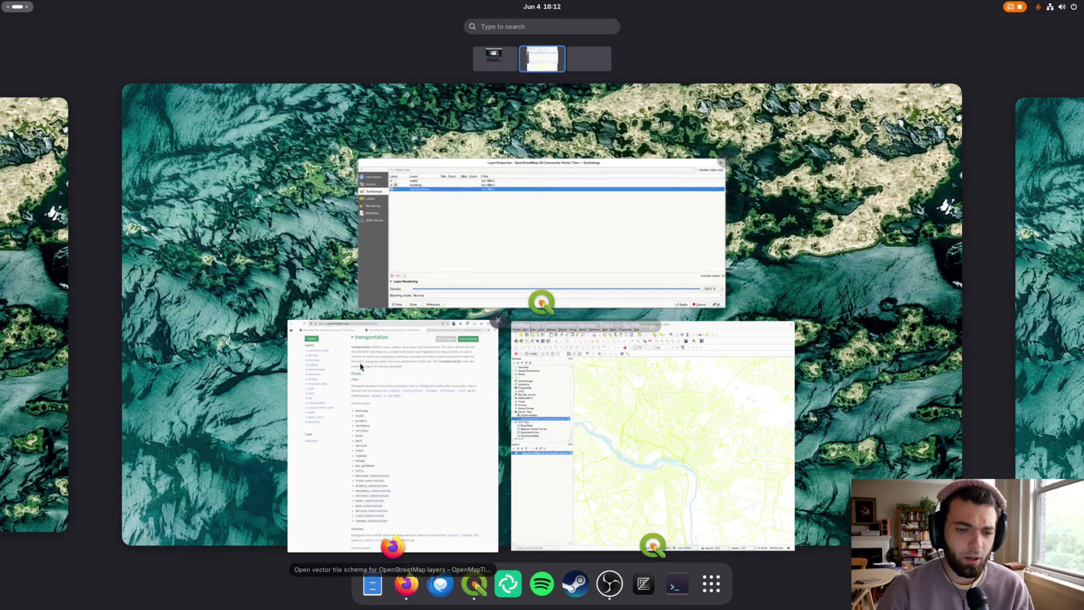
pyautogui.click(361, 366)
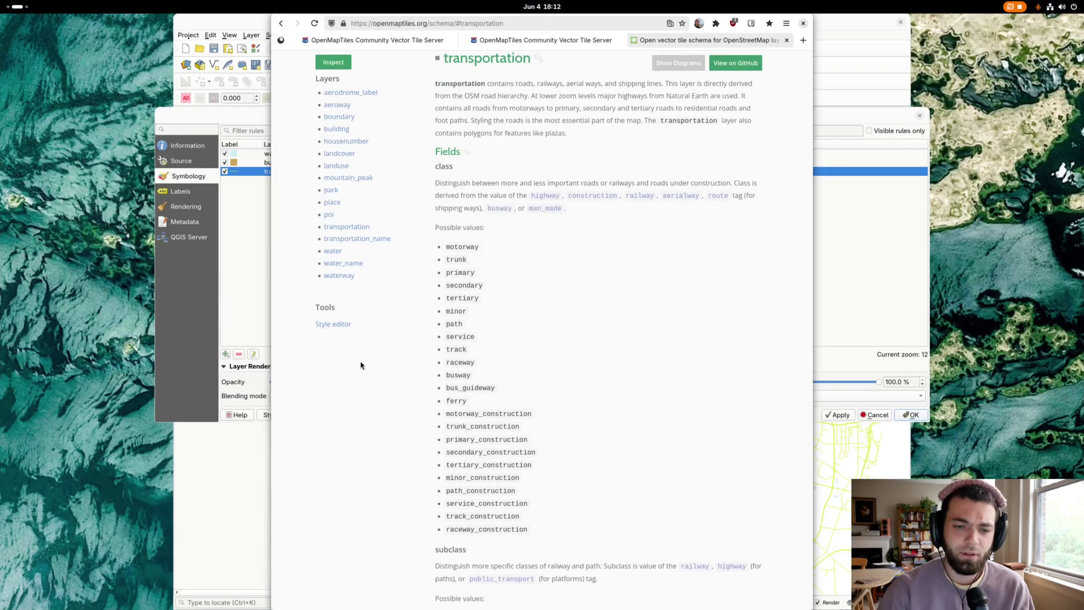
pyautogui.moveTo(467, 249); pyautogui.dragTo(477, 248)
pyautogui.click(474, 250)
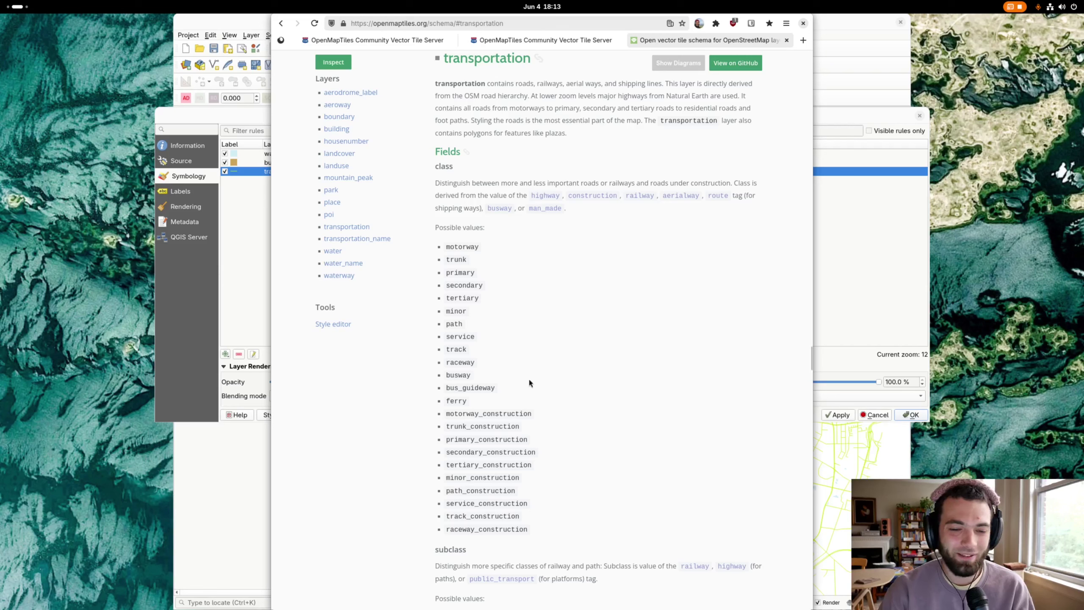
pyautogui.doubleClick(464, 273)
pyautogui.click(456, 275)
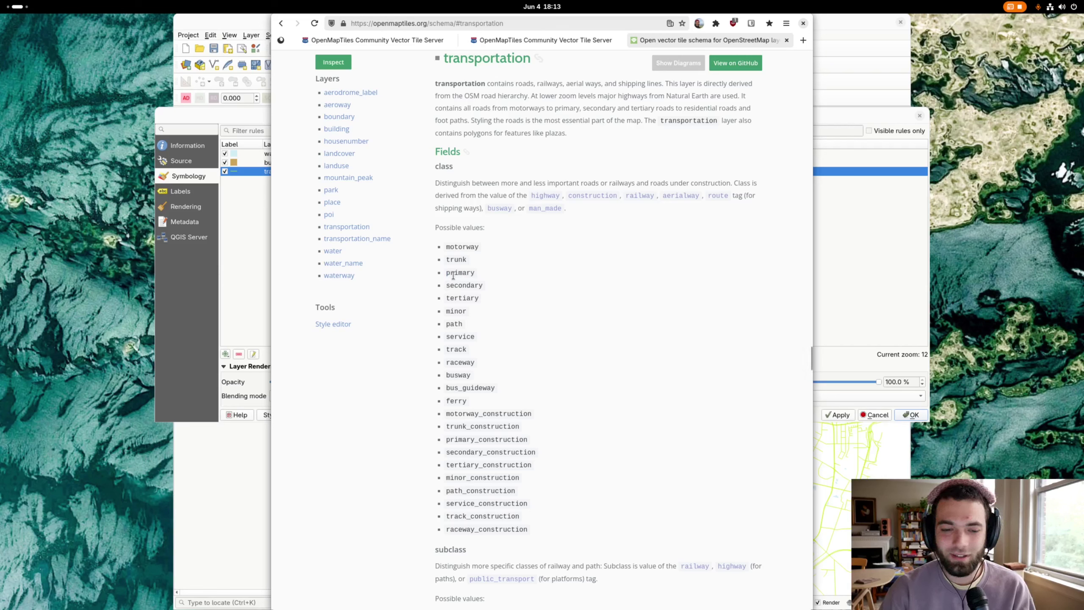
pyautogui.moveTo(445, 273); pyautogui.dragTo(479, 278)
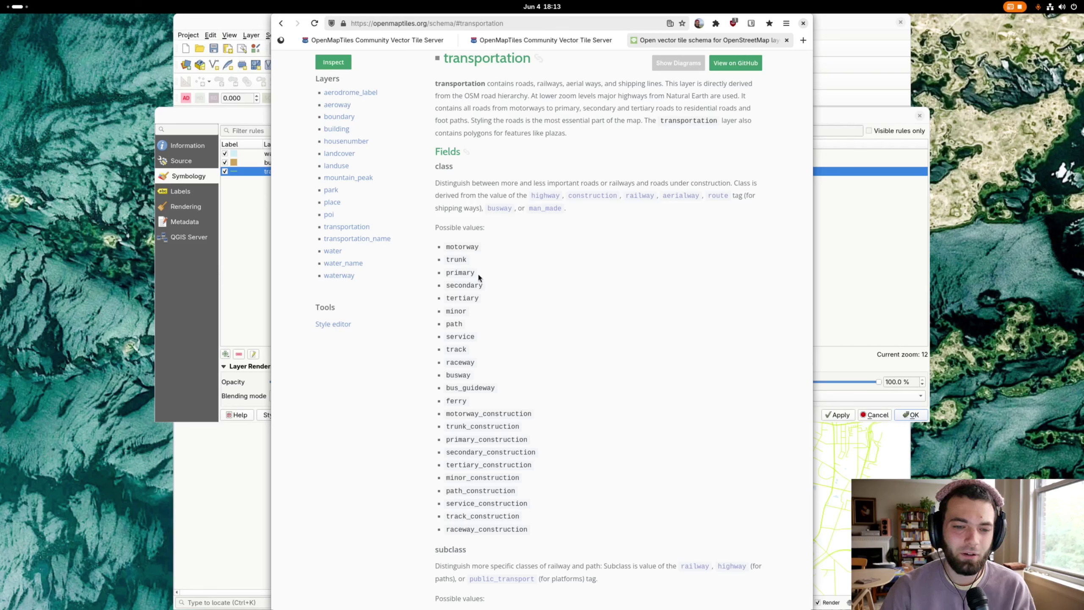
pyautogui.doubleClick(461, 246)
pyautogui.click(459, 249)
pyautogui.doubleClick(459, 249)
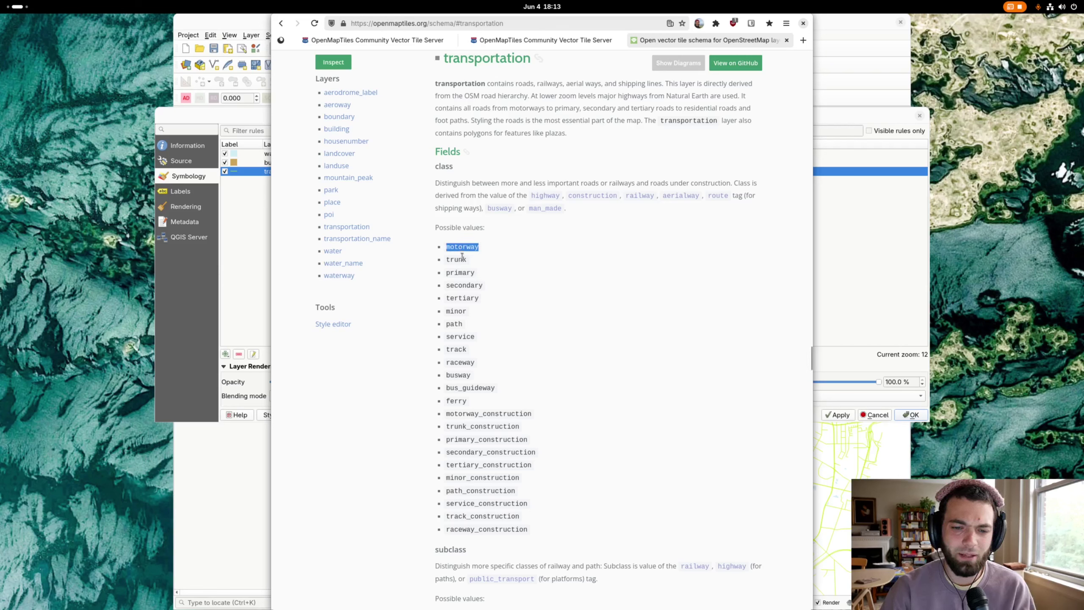
pyautogui.click(461, 248)
pyautogui.doubleClick(463, 248)
pyautogui.click(463, 270)
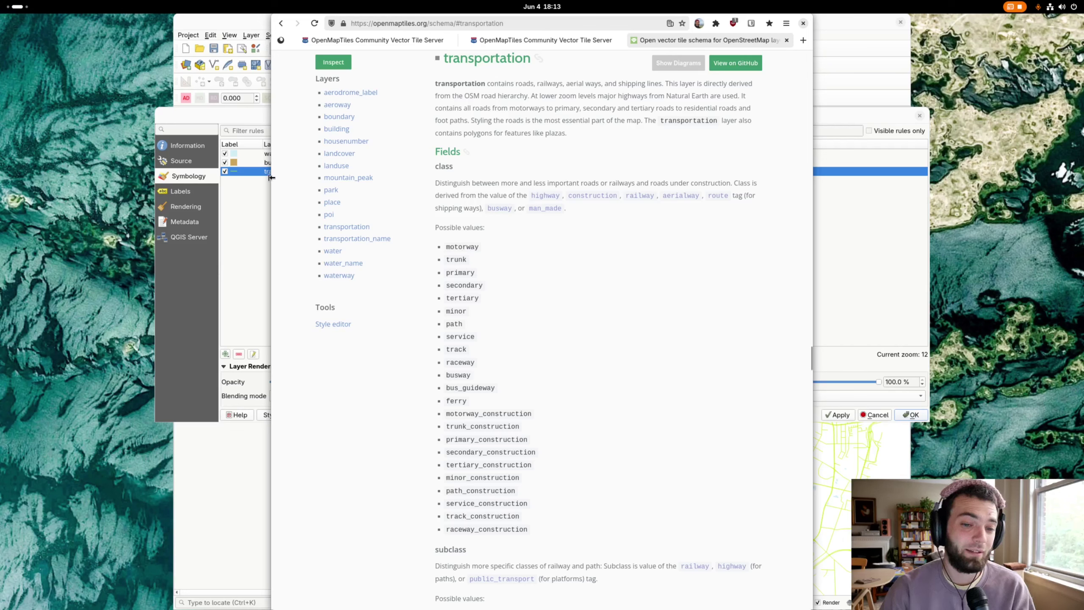
# - Back in QGIS, set the transportation rule's filter to "class" IS 'primary', apply it, and close the layer properties
pyautogui.click(300, 193)
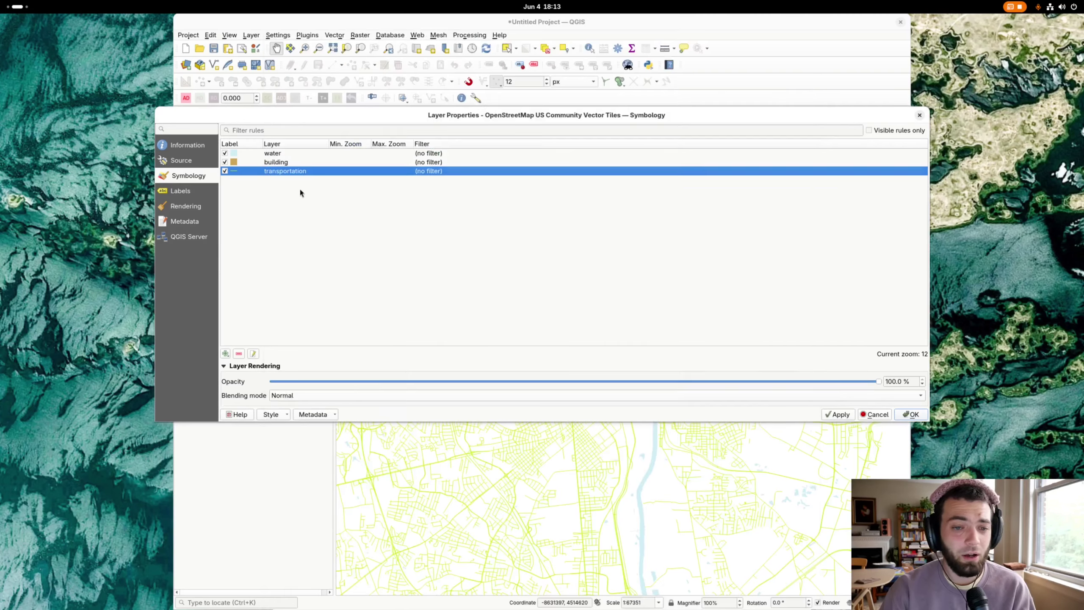
pyautogui.doubleClick(424, 171)
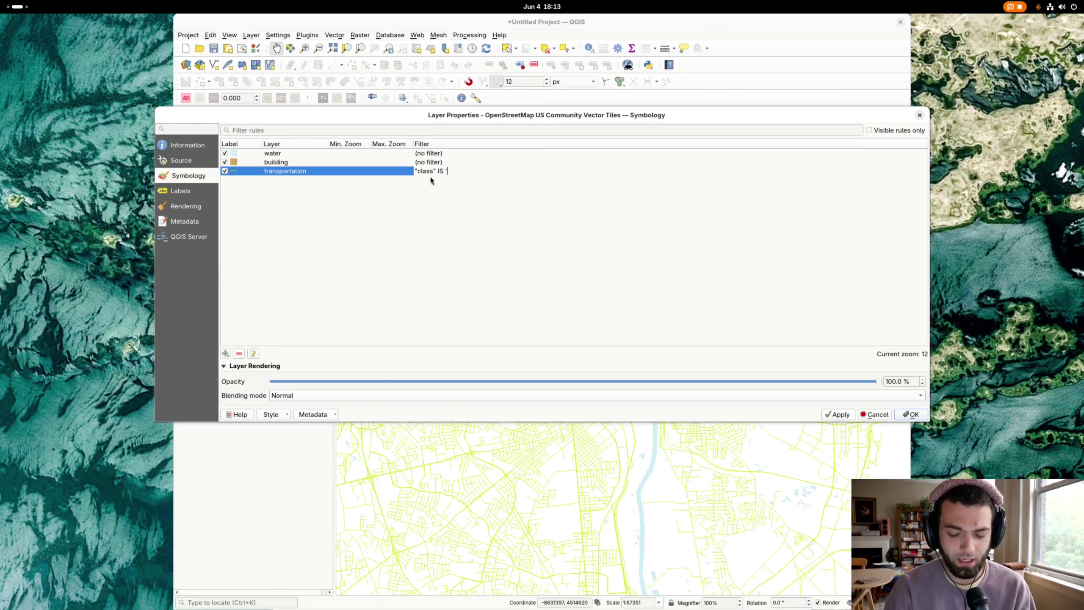
pyautogui.write('ary')
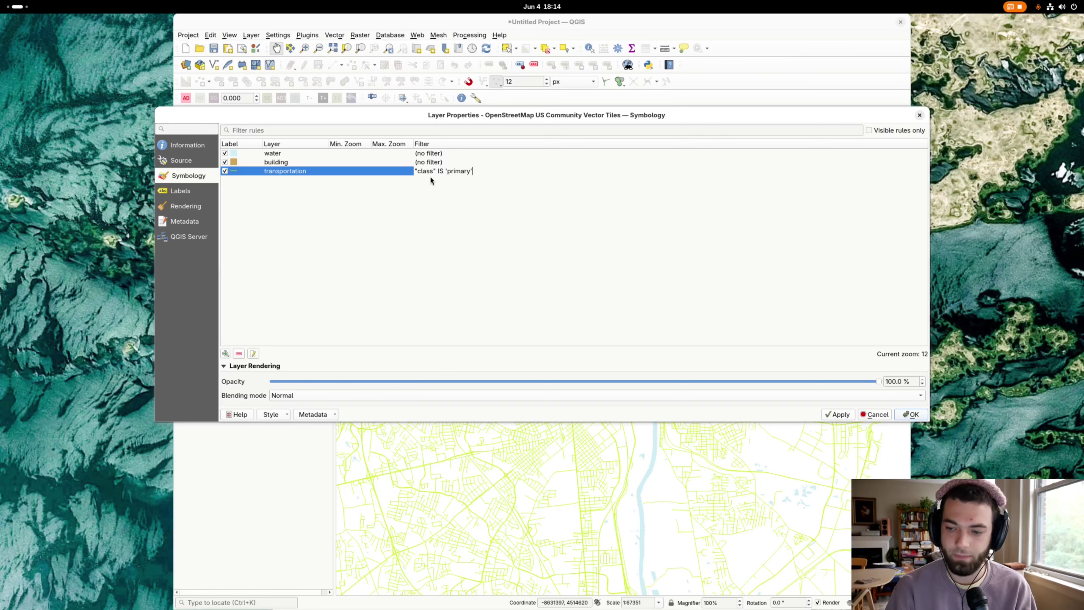
pyautogui.press('Return')
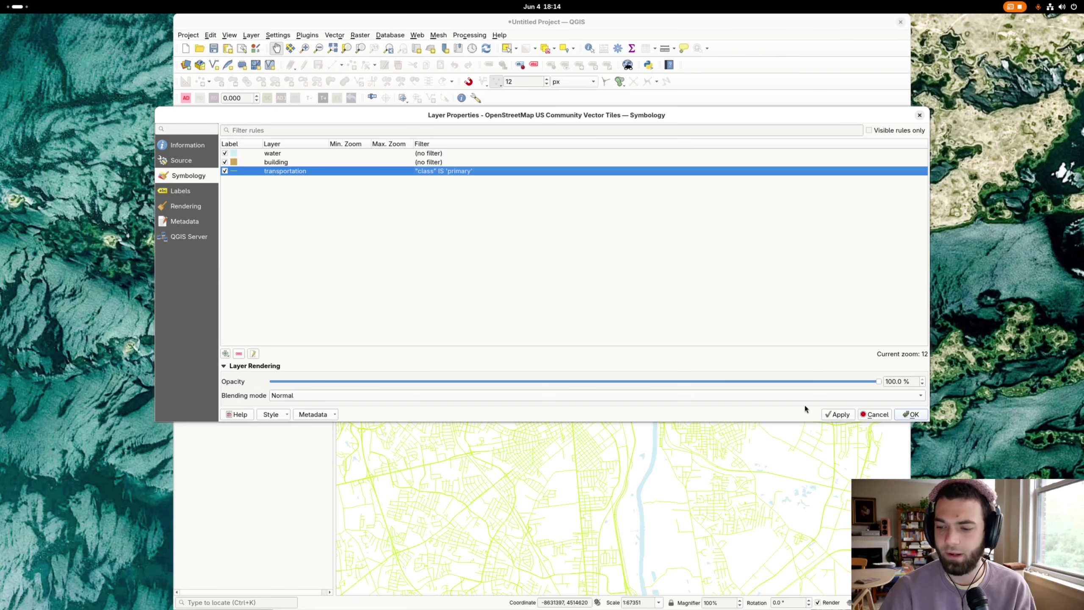
pyautogui.click(835, 414)
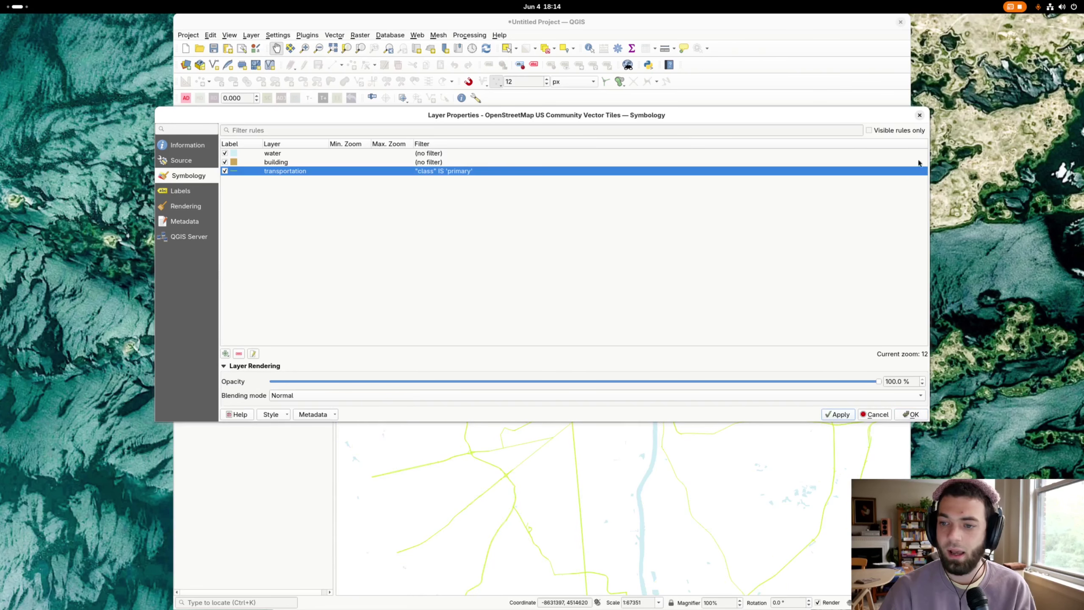
pyautogui.click(920, 115)
# - Examine the filtered primary roads on the map from city scale out to the Mid-Atlantic region and back
pyautogui.scroll(-3, 624, 380)
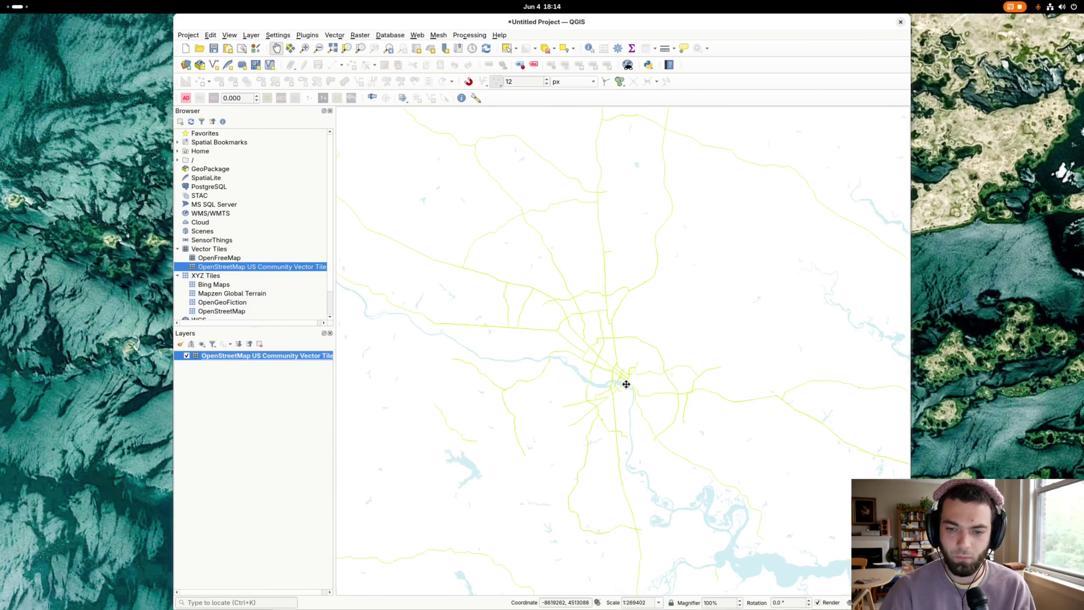
pyautogui.moveTo(629, 409); pyautogui.dragTo(592, 332)
pyautogui.scroll(-1, 611, 457)
pyautogui.scroll(-2, 629, 378)
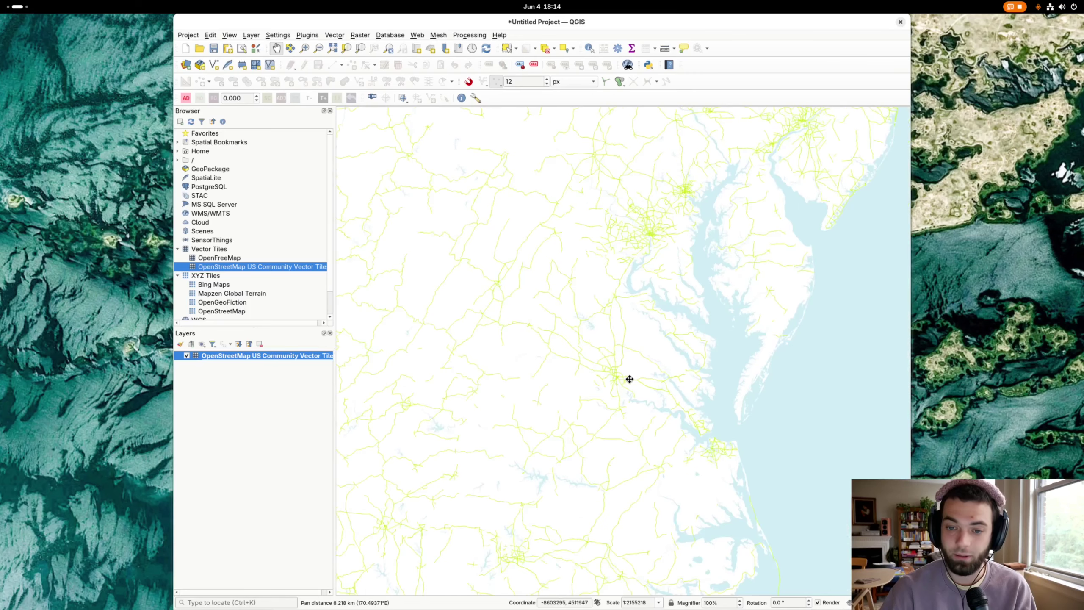
pyautogui.scroll(2, 628, 379)
pyautogui.moveTo(621, 388); pyautogui.dragTo(625, 326)
pyautogui.scroll(3, 626, 354)
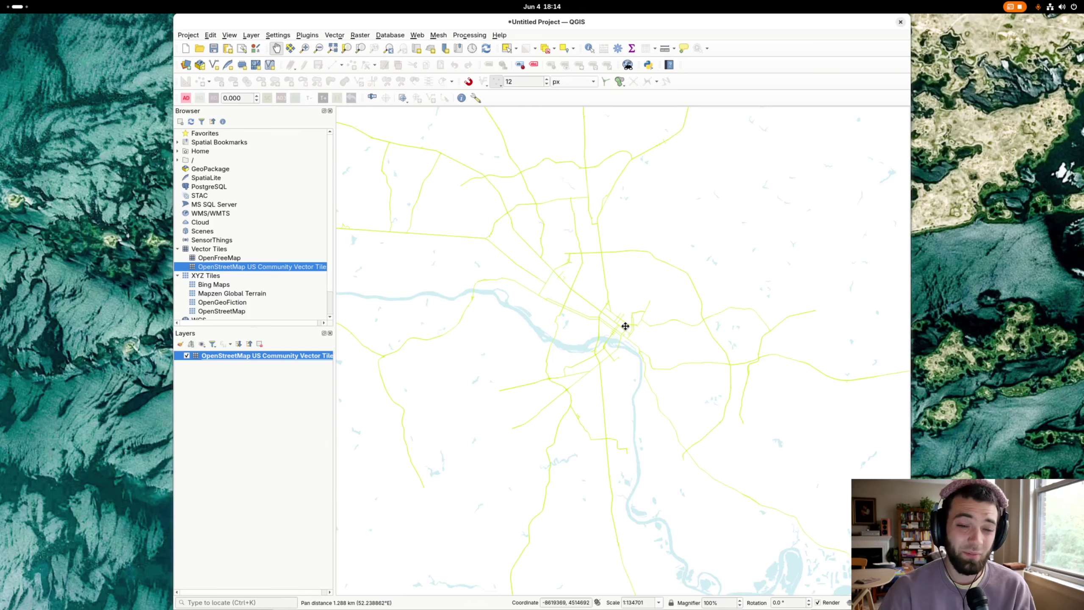
# - Reopen the layer's symbology properties, set the transportation rule's filter to "class" IN ('primary', 'secondary'), and apply it
pyautogui.rightClick(287, 358)
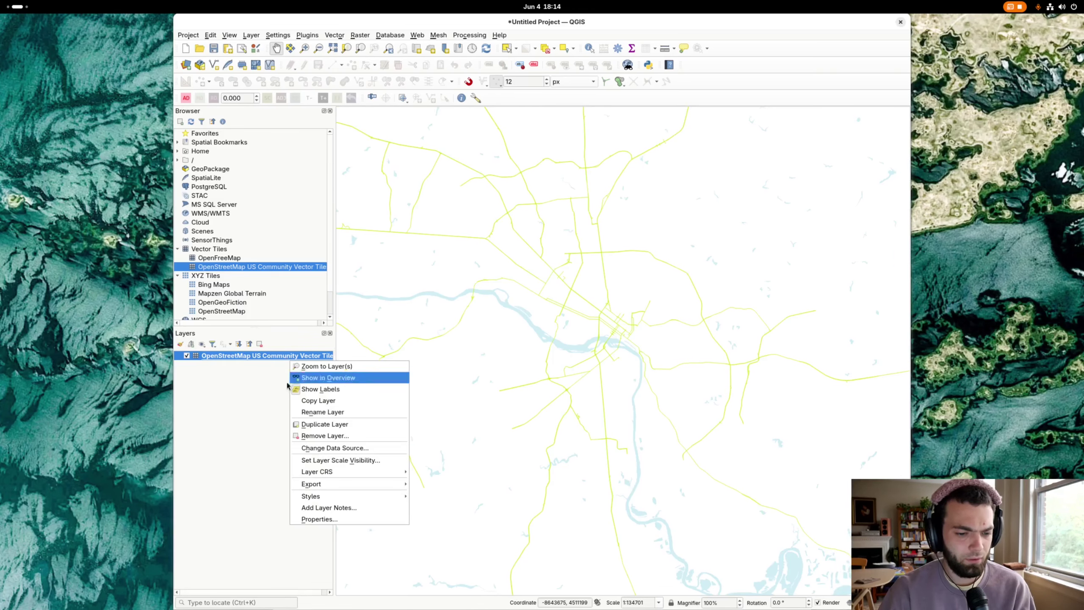
pyautogui.click(377, 518)
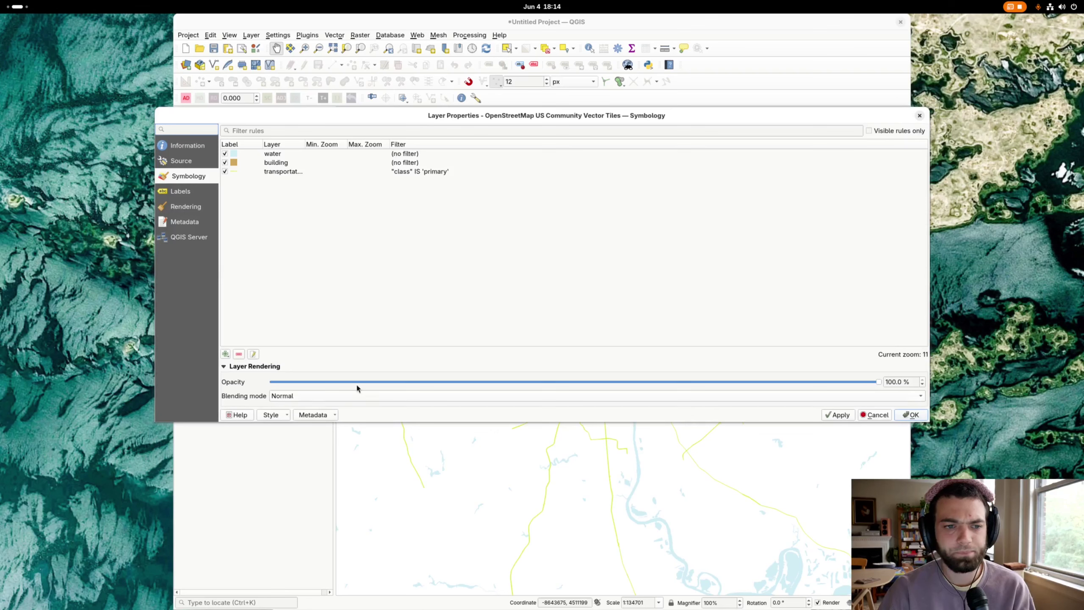
pyautogui.click(406, 171)
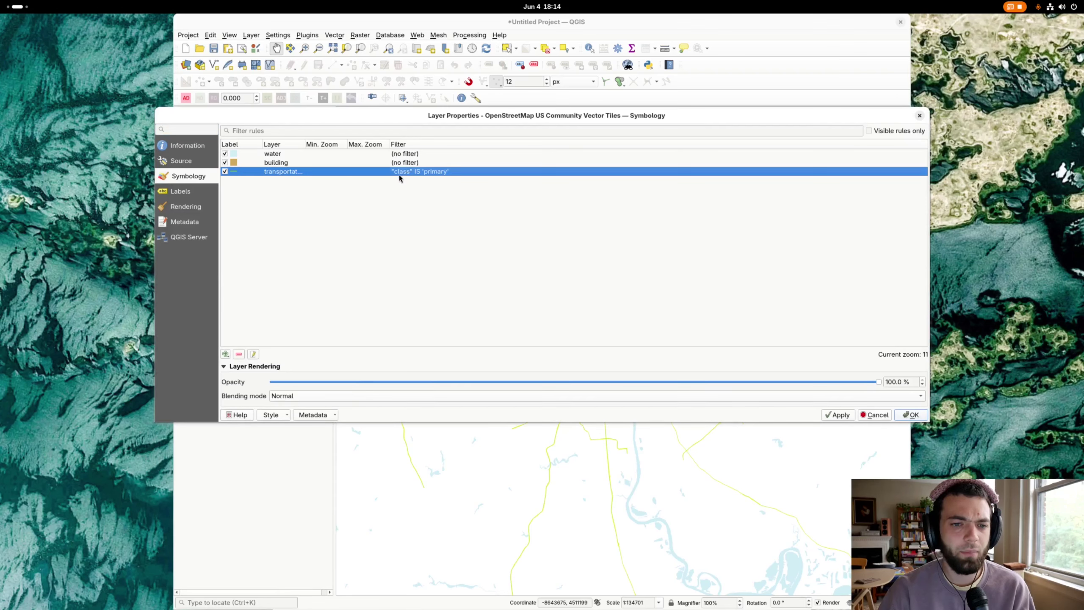
pyautogui.doubleClick(391, 171)
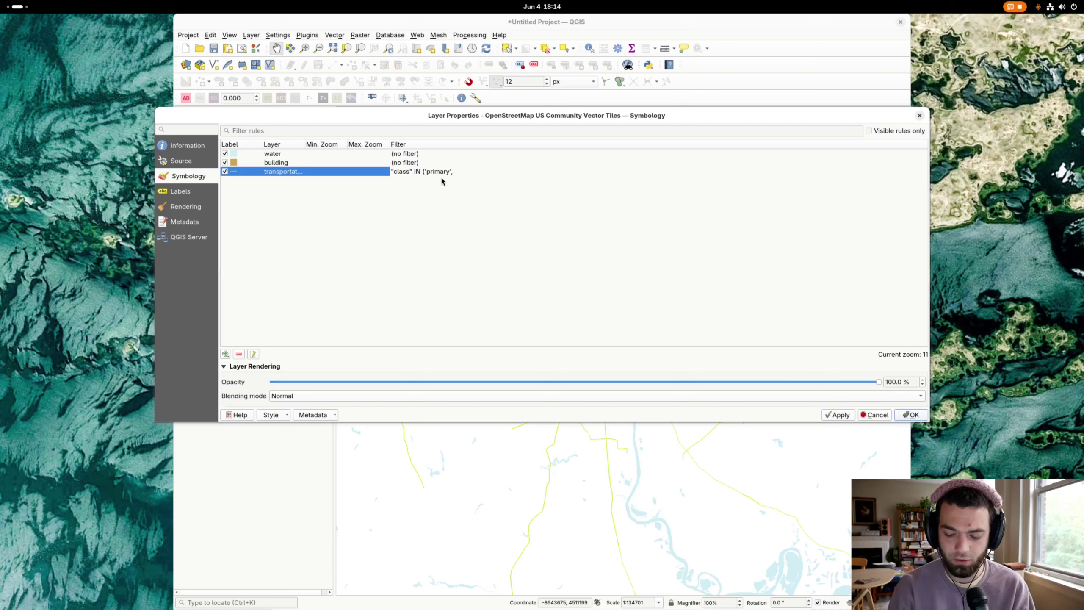
pyautogui.write('condary')
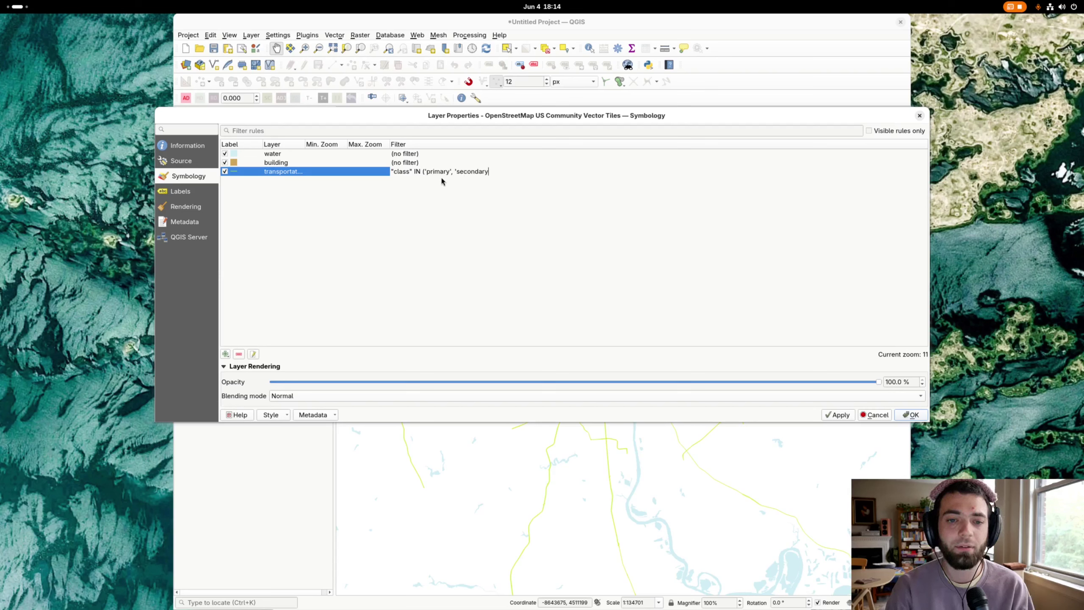
pyautogui.write("')")
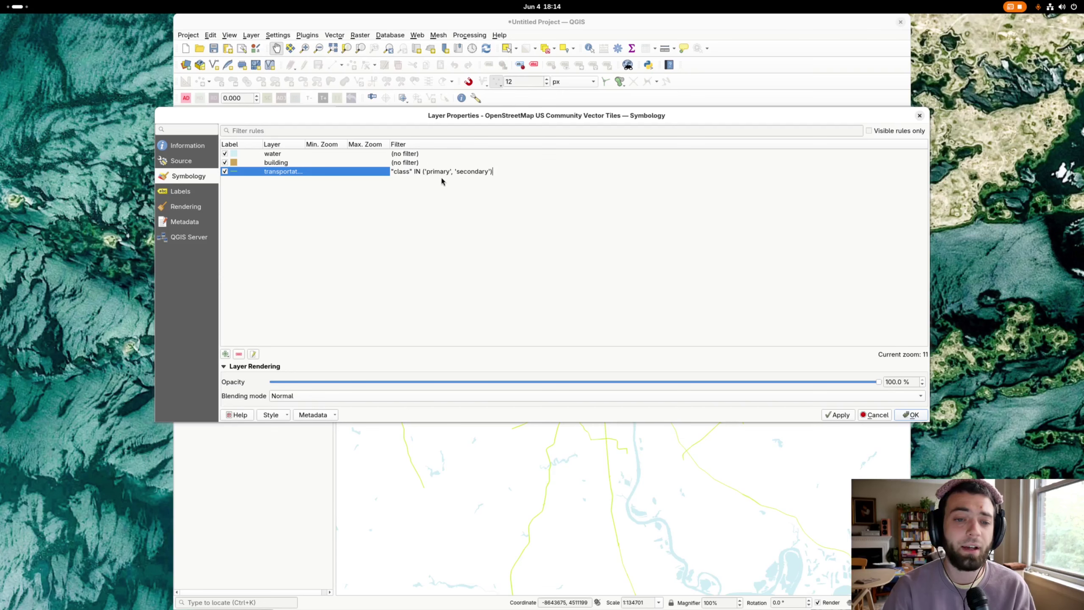
pyautogui.press('Return')
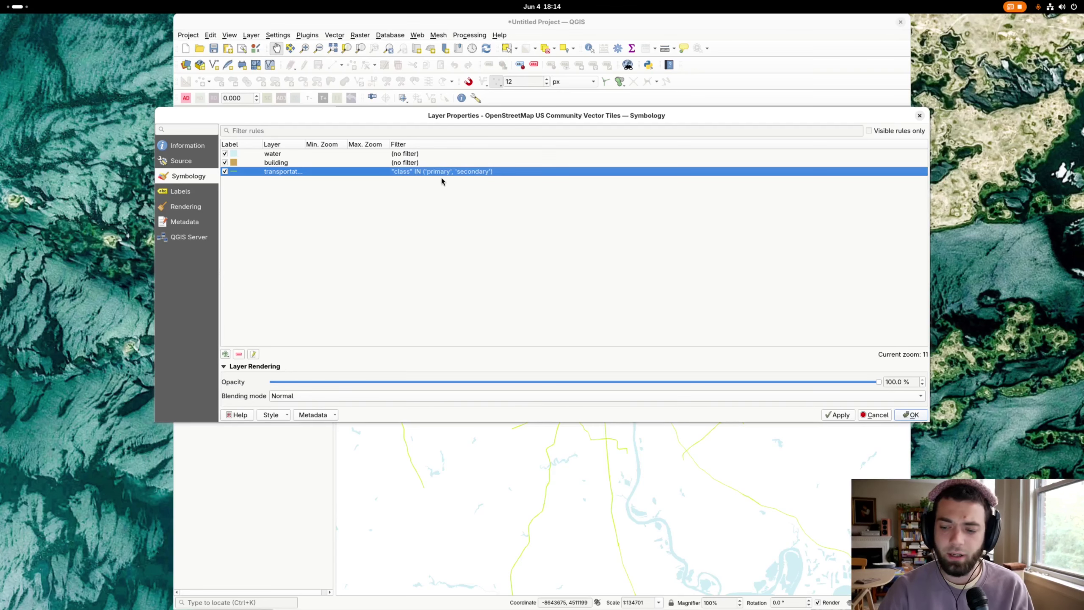
pyautogui.click(835, 416)
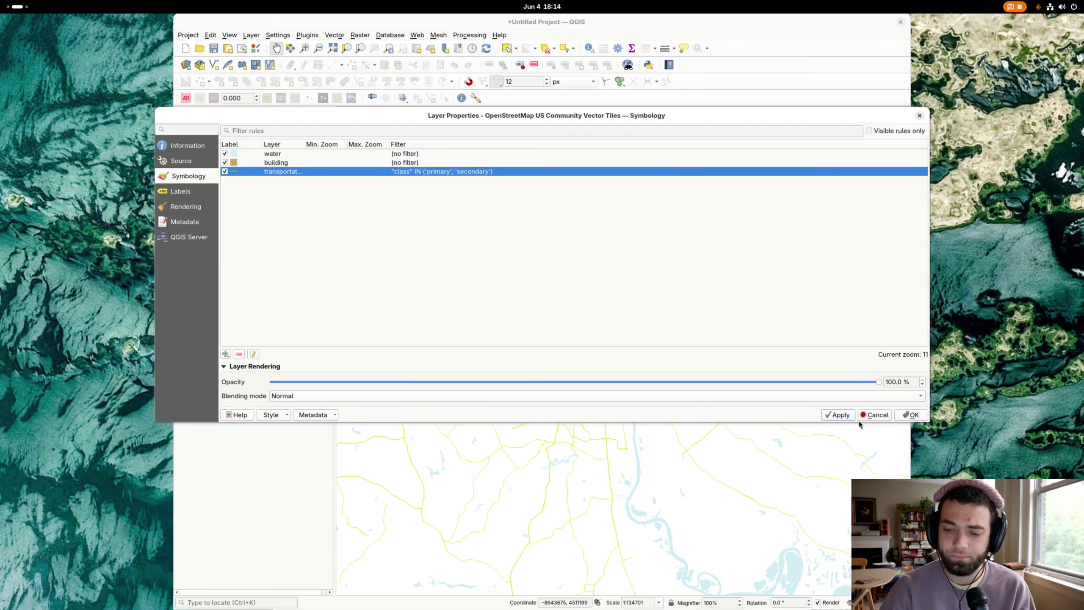
# - Accept the layer properties and frame the map on the riverside city to inspect its primary and secondary roads
pyautogui.click(907, 415)
pyautogui.moveTo(711, 368); pyautogui.dragTo(596, 410)
pyautogui.scroll(2, 623, 369)
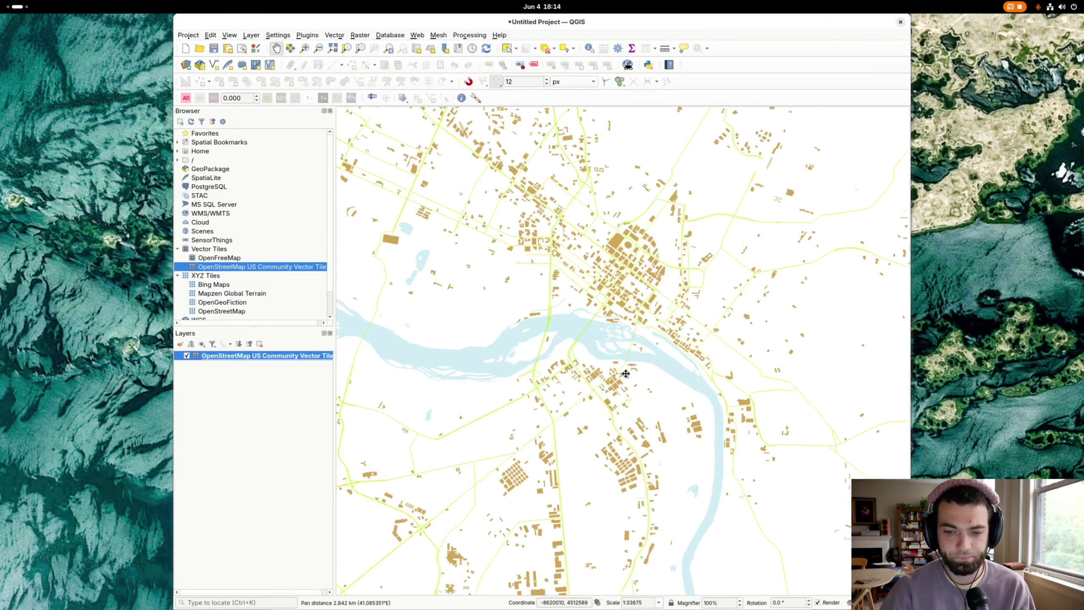
pyautogui.moveTo(625, 363); pyautogui.dragTo(600, 373)
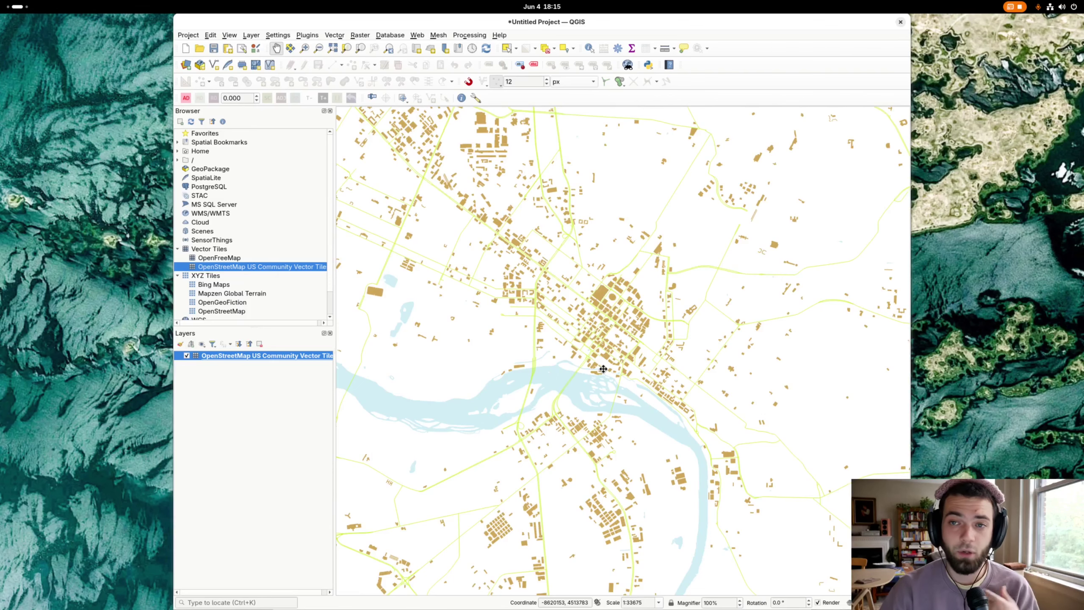
pyautogui.moveTo(563, 363); pyautogui.dragTo(584, 379)
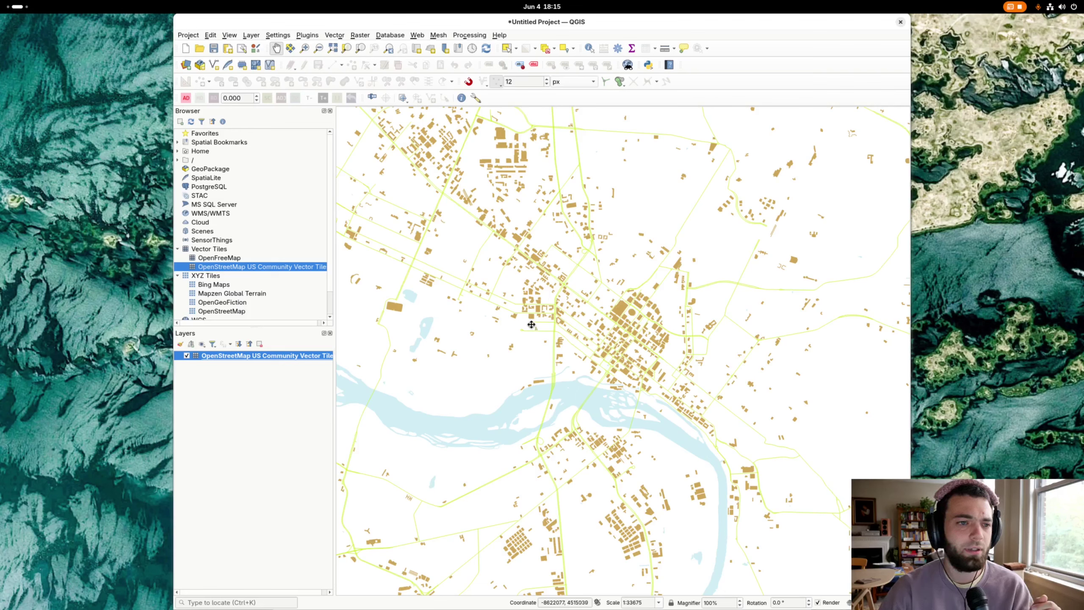
# - Create a new print layout titled "demonstration"
pyautogui.click(228, 49)
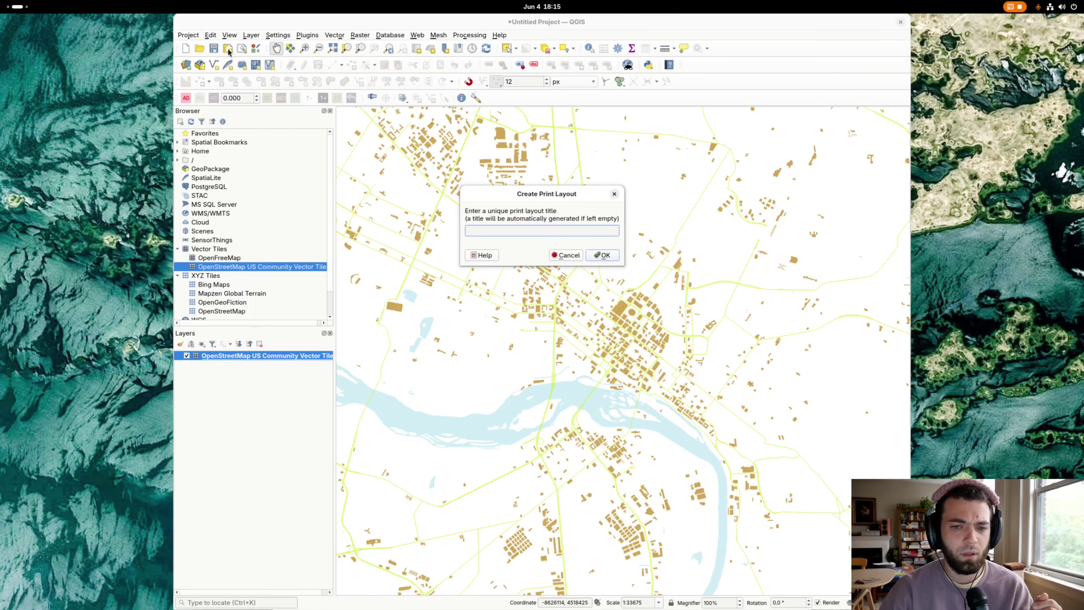
pyautogui.moveTo(532, 194); pyautogui.dragTo(533, 208)
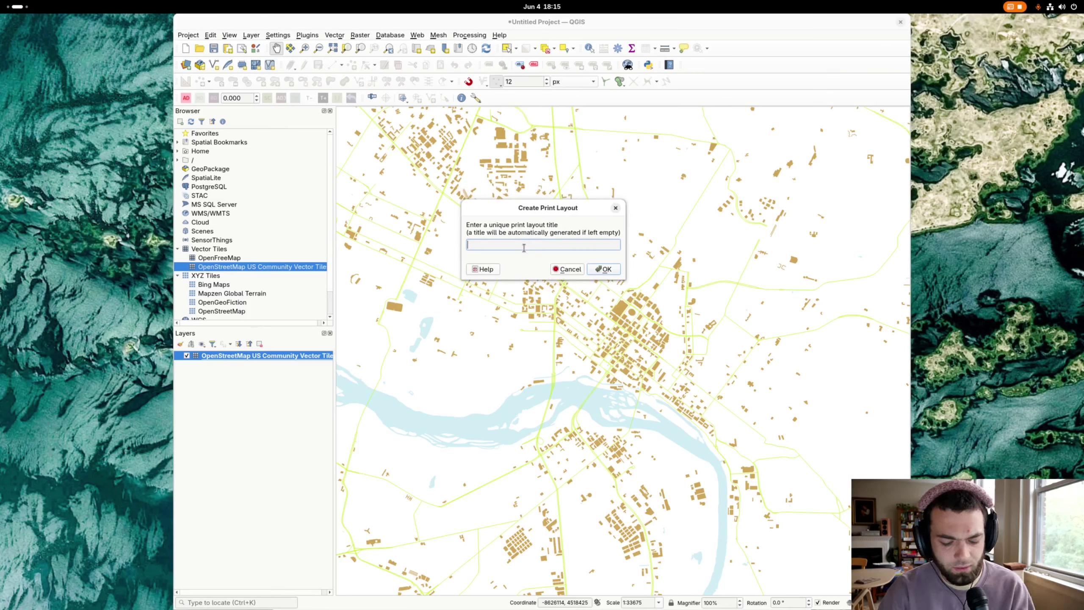
pyautogui.write('demonstration')
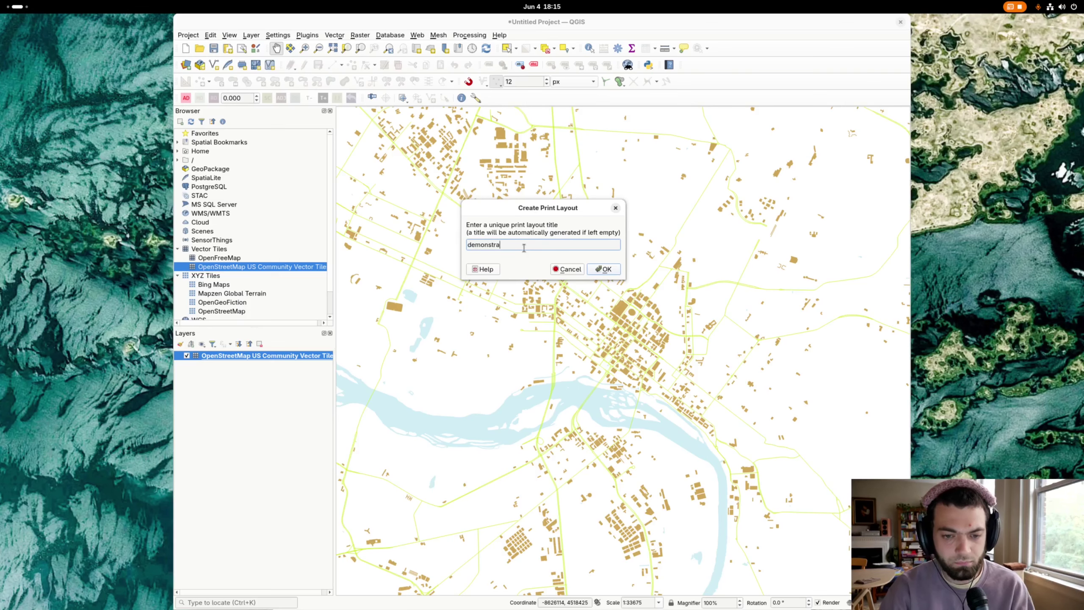
pyautogui.click(596, 269)
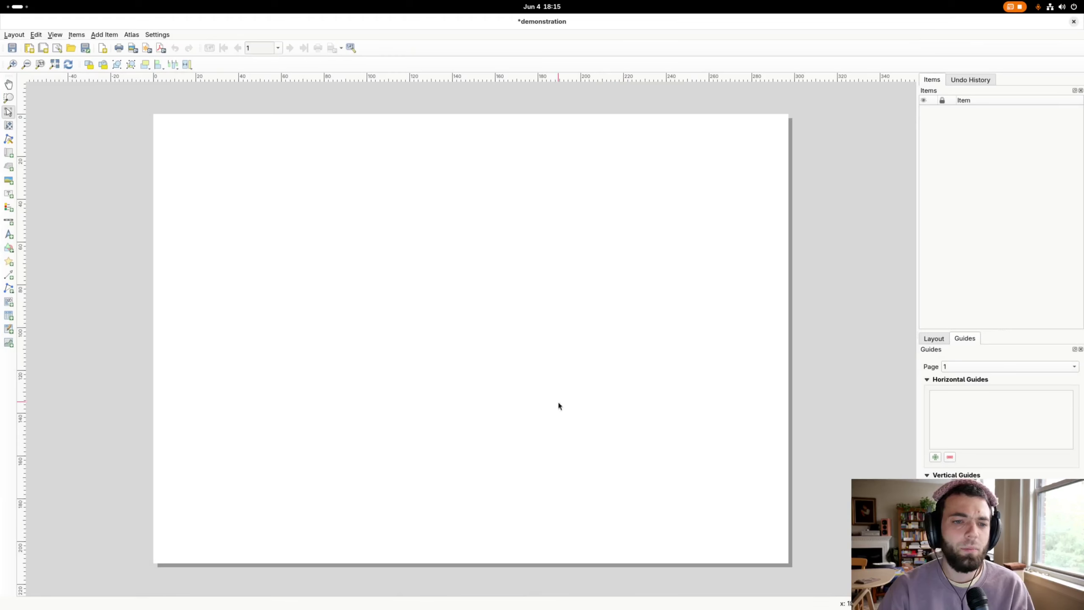